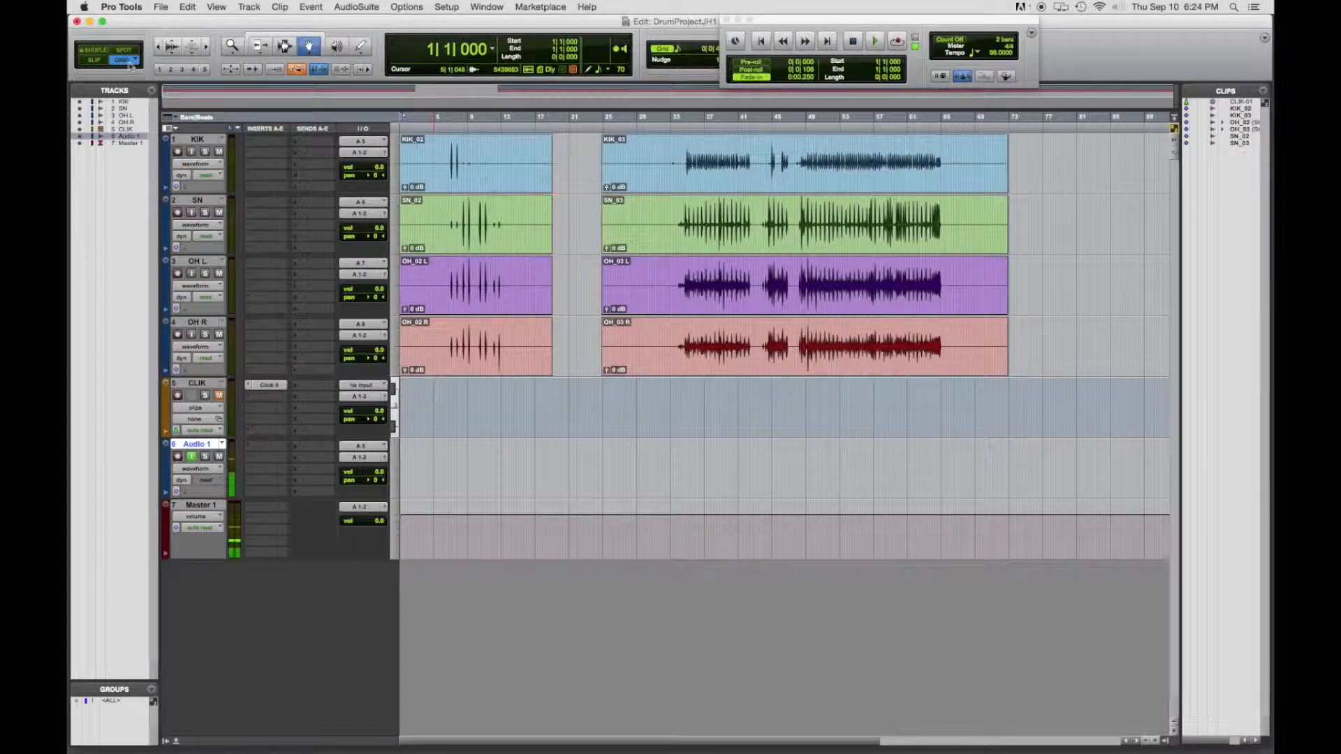
# Step: Set the edit mode to Grid with a 1/8 note grid value, moving the floating Transport window clear of the grid settings
pyautogui.click(90, 60)
pyautogui.click(123, 51)
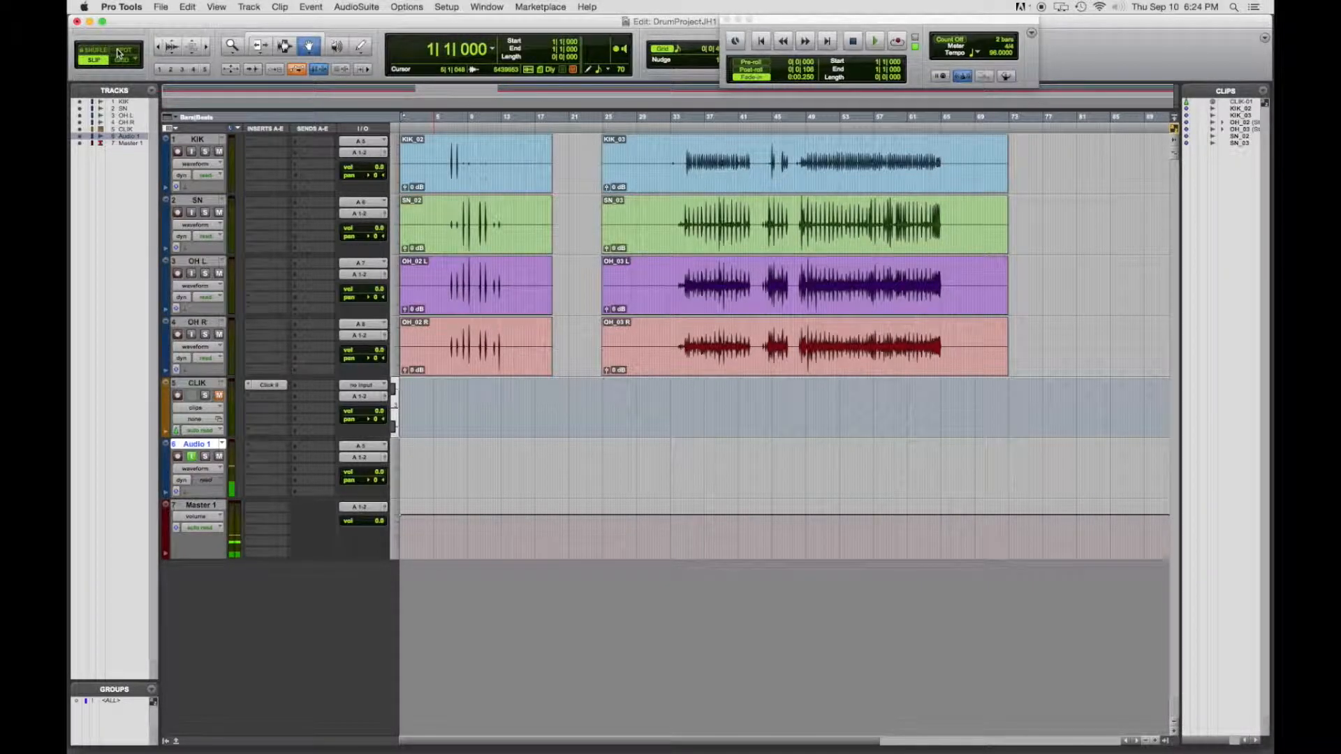
pyautogui.click(125, 65)
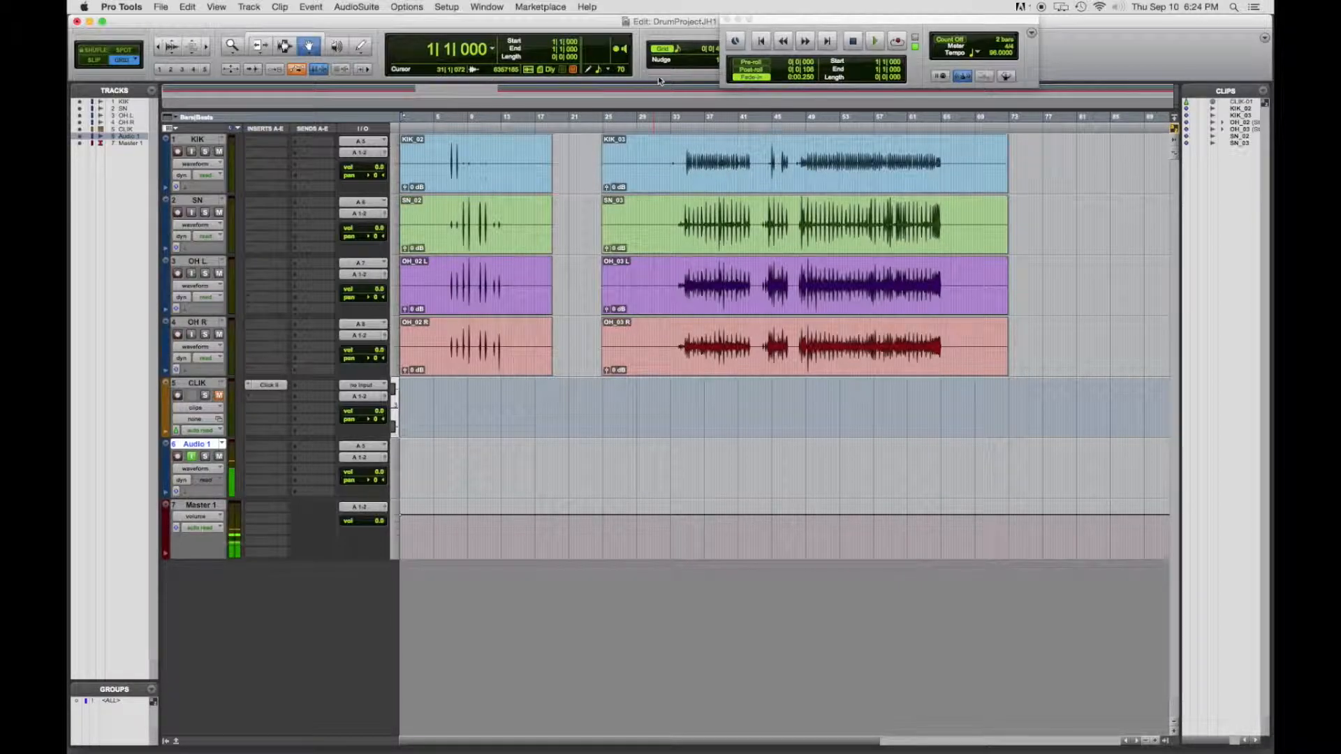
pyautogui.moveTo(818, 18); pyautogui.dragTo(1014, 8)
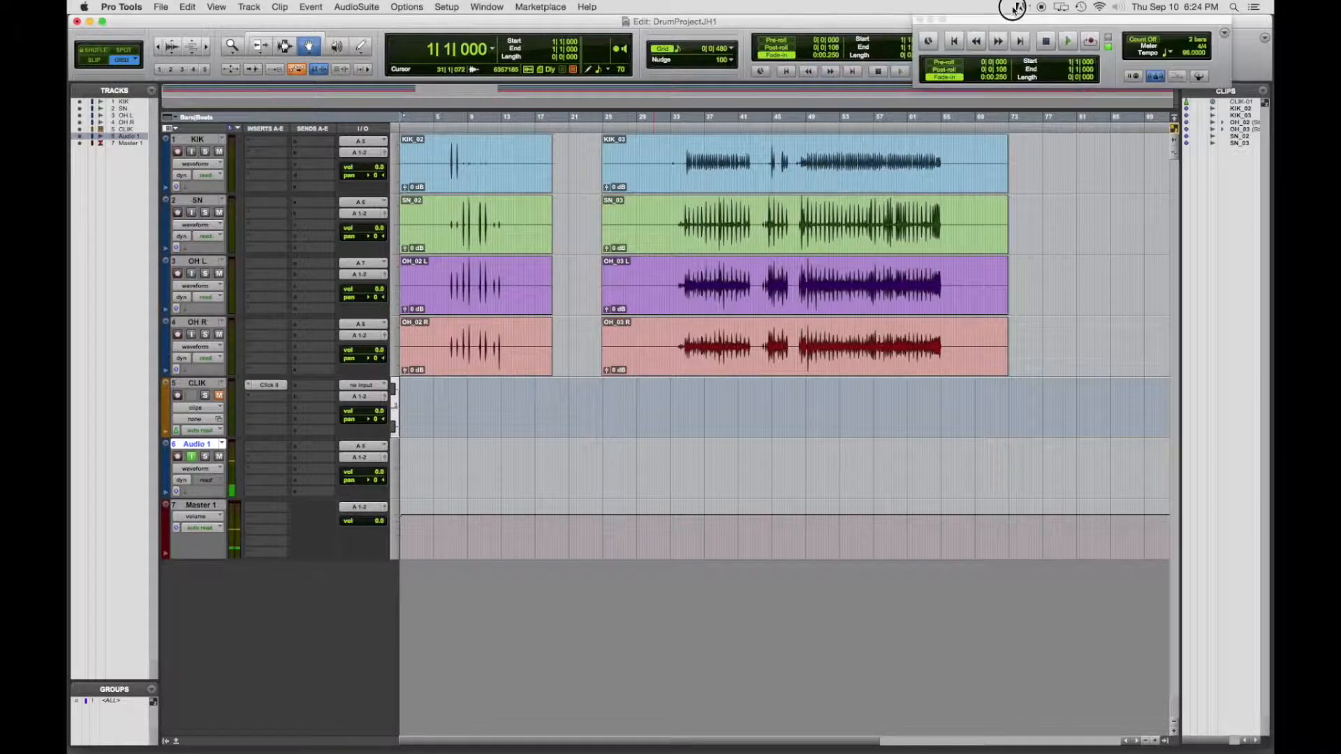
pyautogui.click(679, 51)
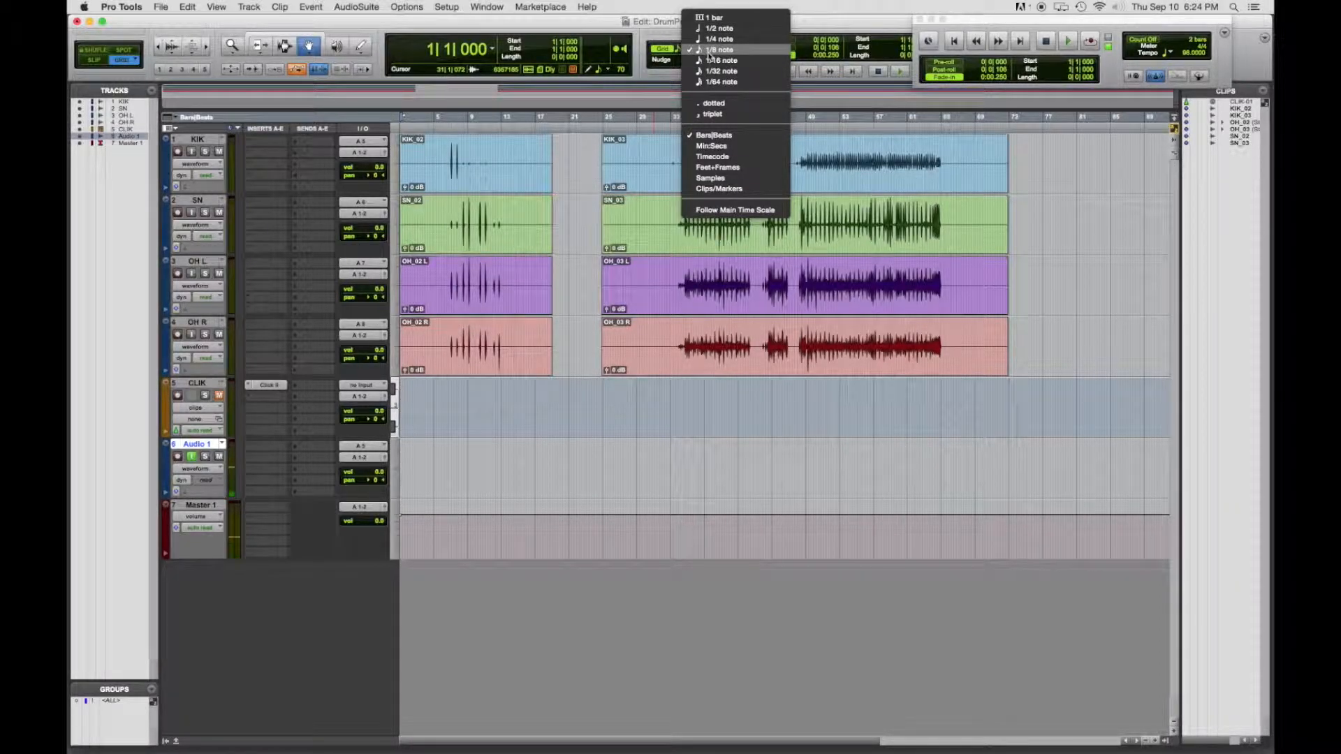
pyautogui.click(710, 51)
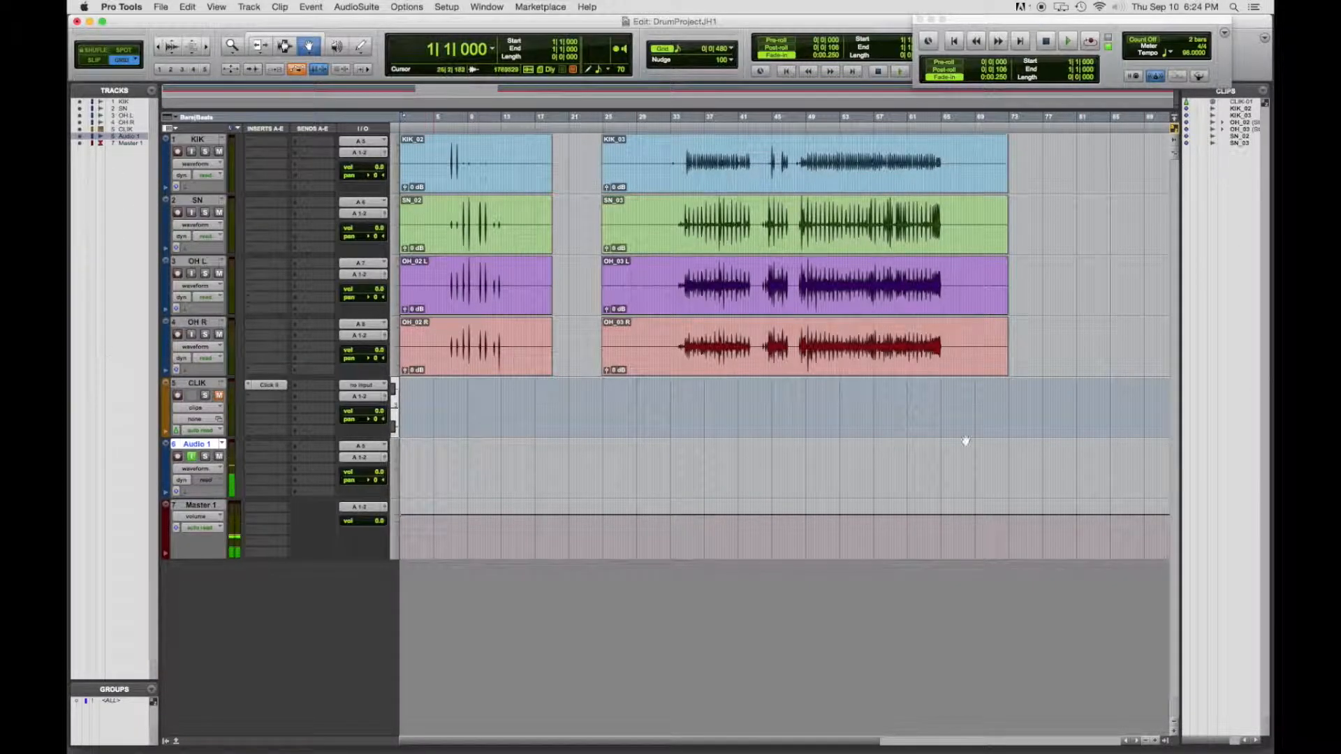
# Step: Hide the track and clip lists along with the Inserts A-E, Sends A-E and I/O columns
pyautogui.click(166, 742)
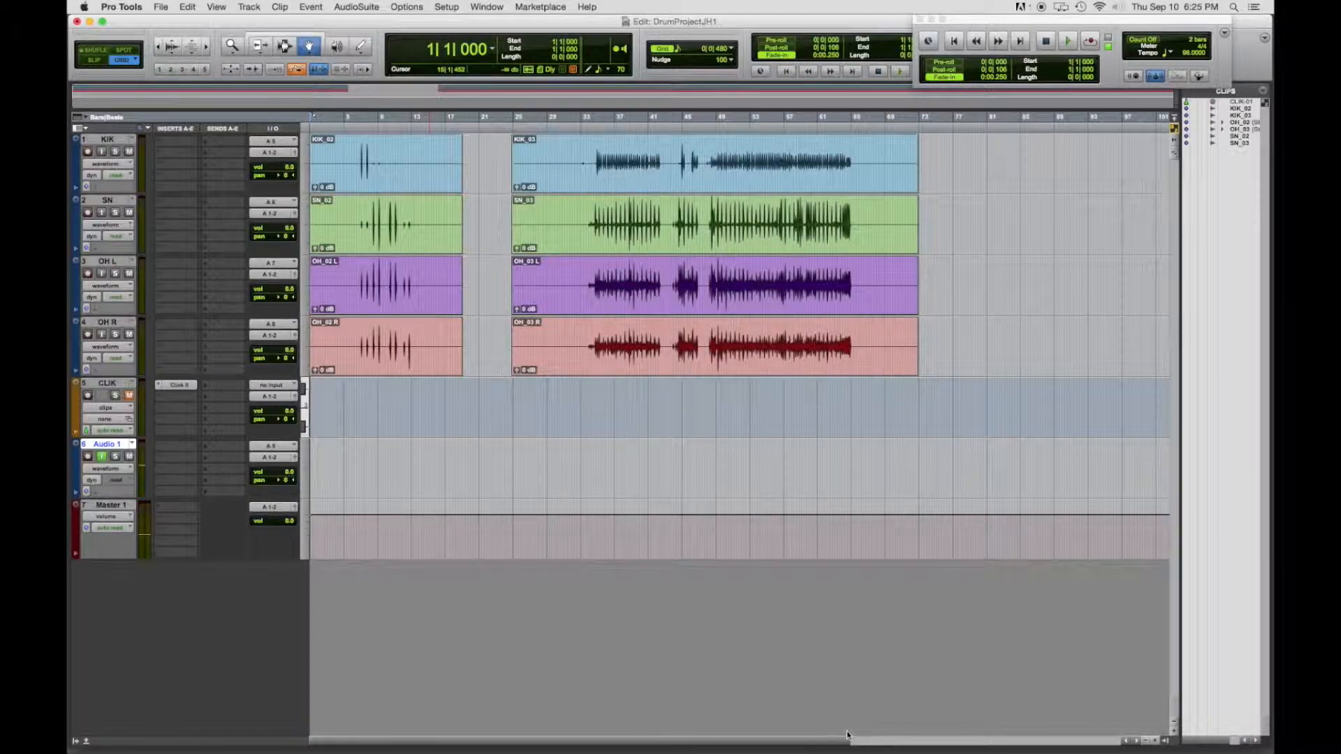
pyautogui.click(1166, 741)
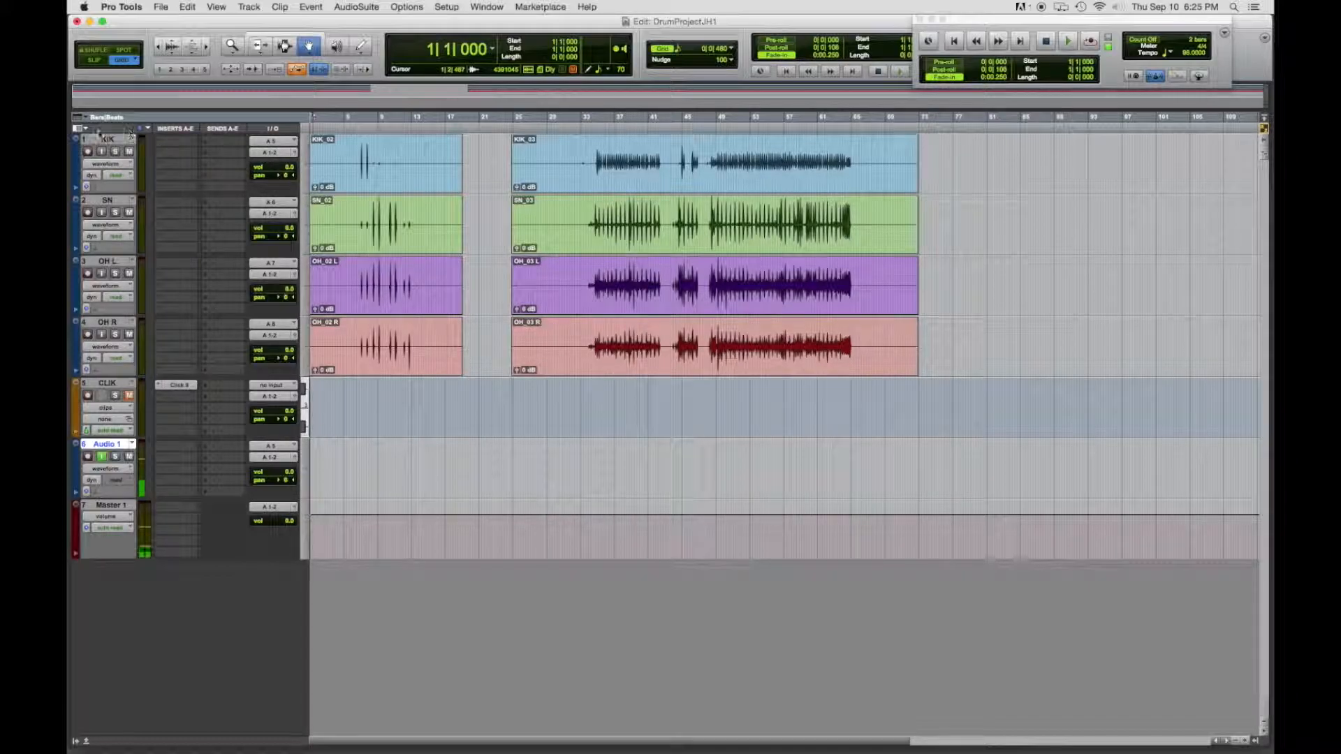
pyautogui.click(77, 129)
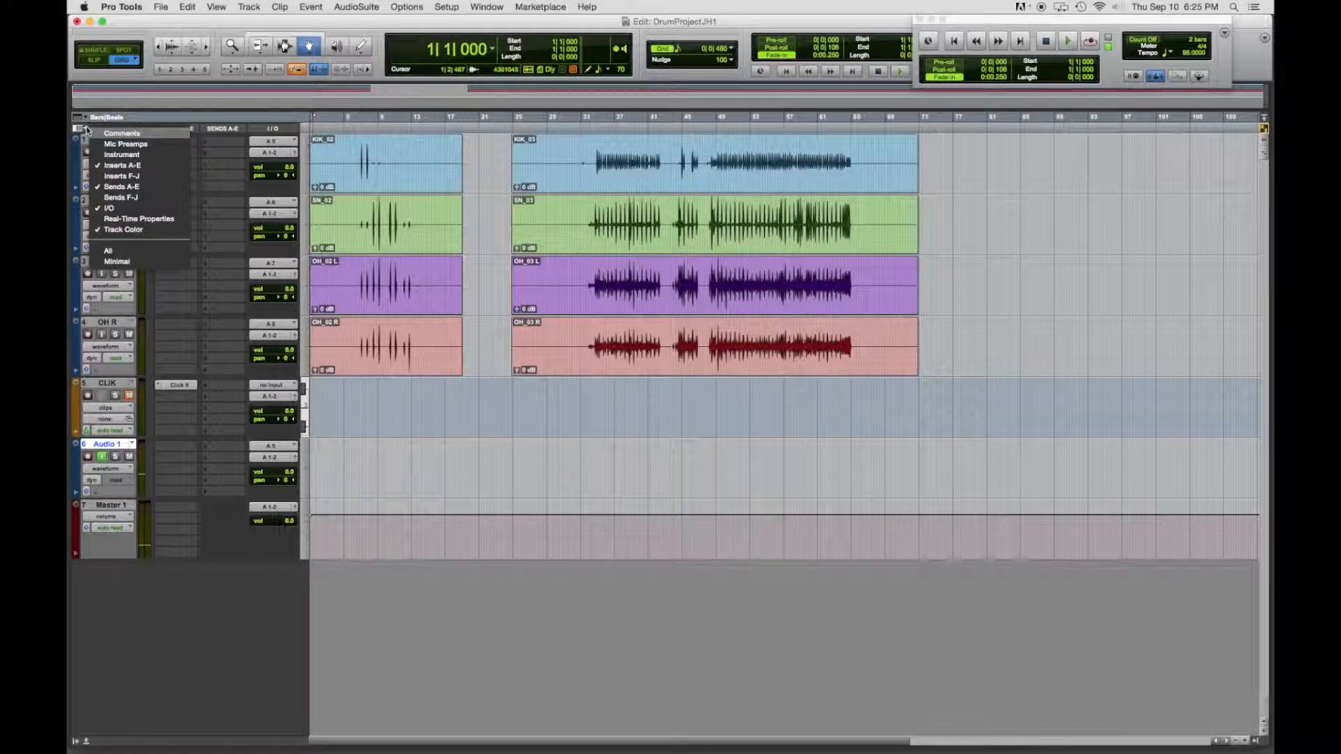
pyautogui.click(126, 167)
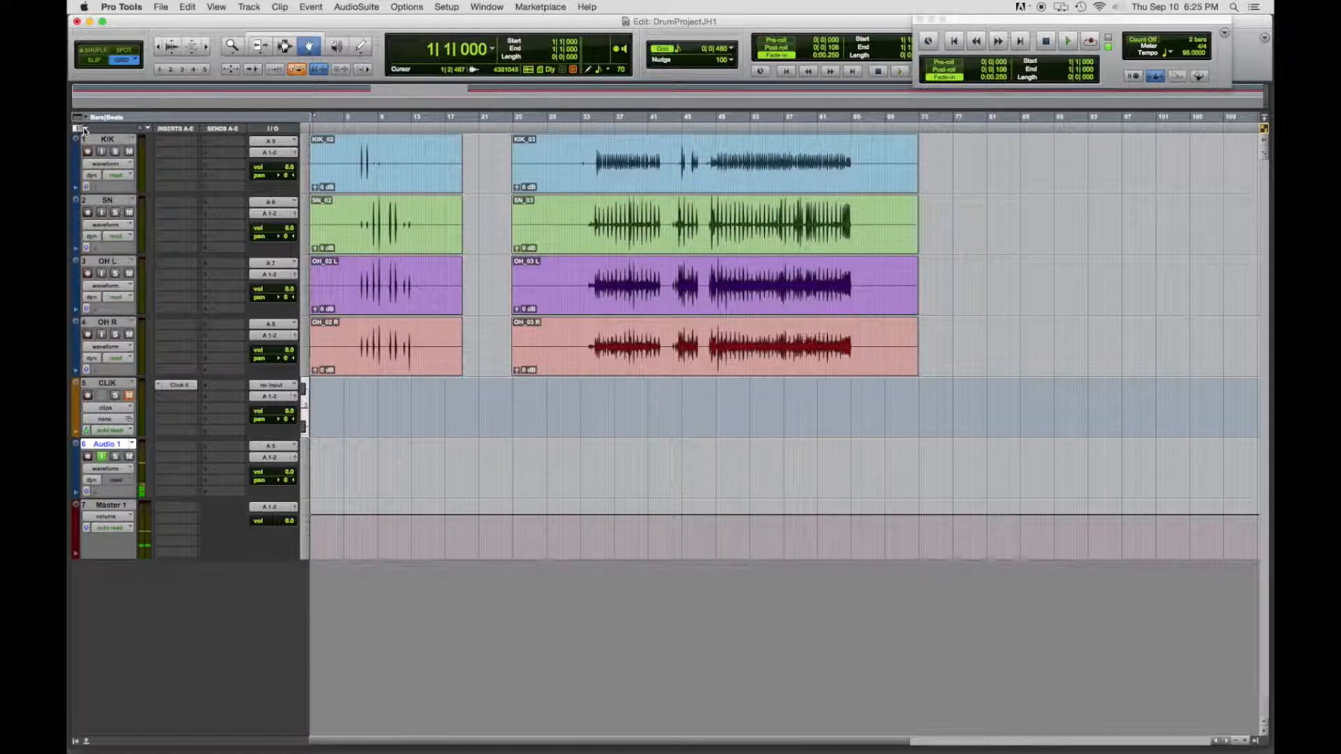
pyautogui.click(80, 129)
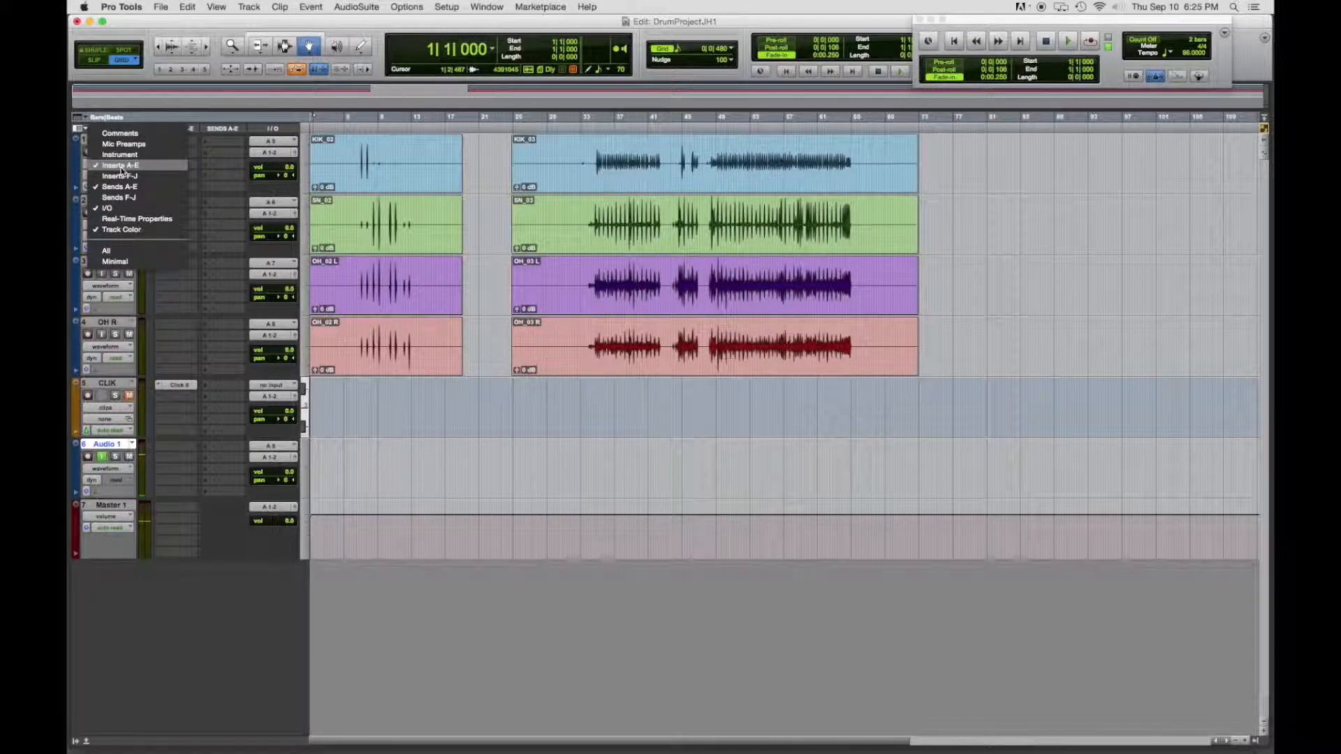
pyautogui.click(120, 167)
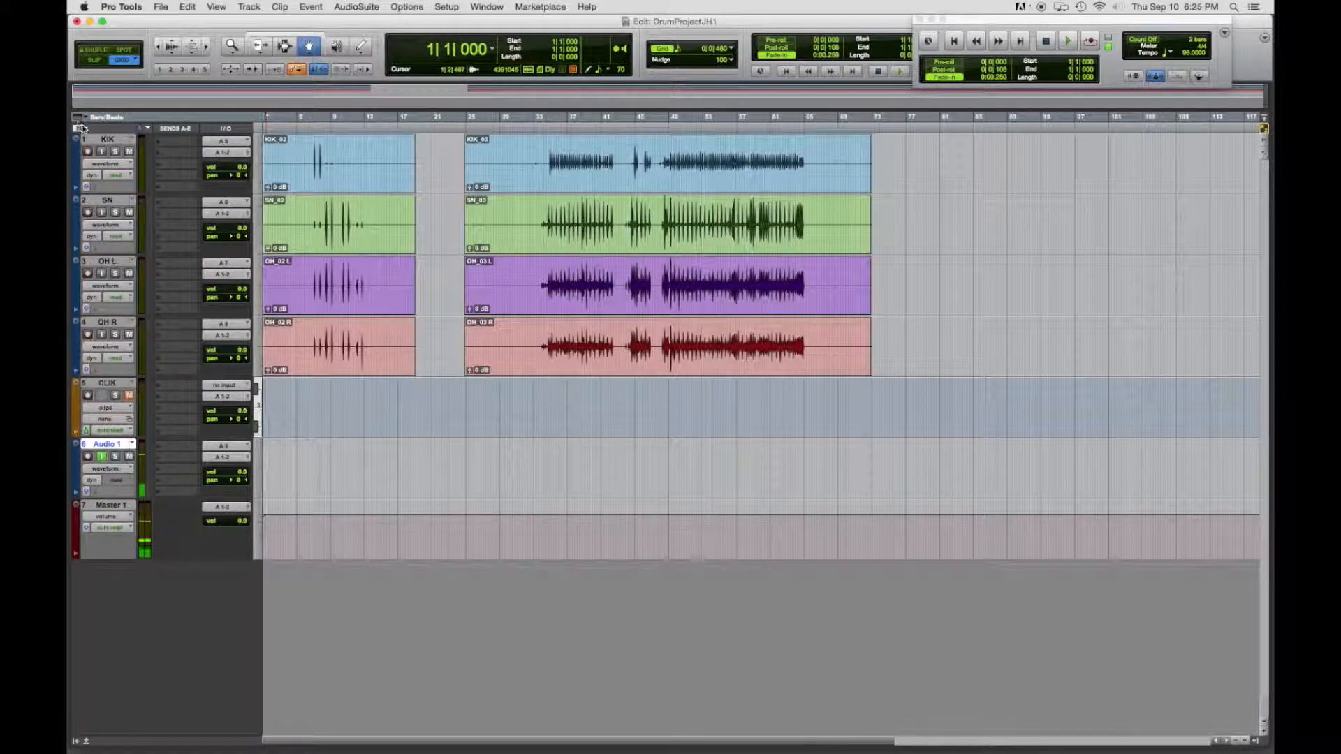
pyautogui.click(81, 130)
pyautogui.click(120, 185)
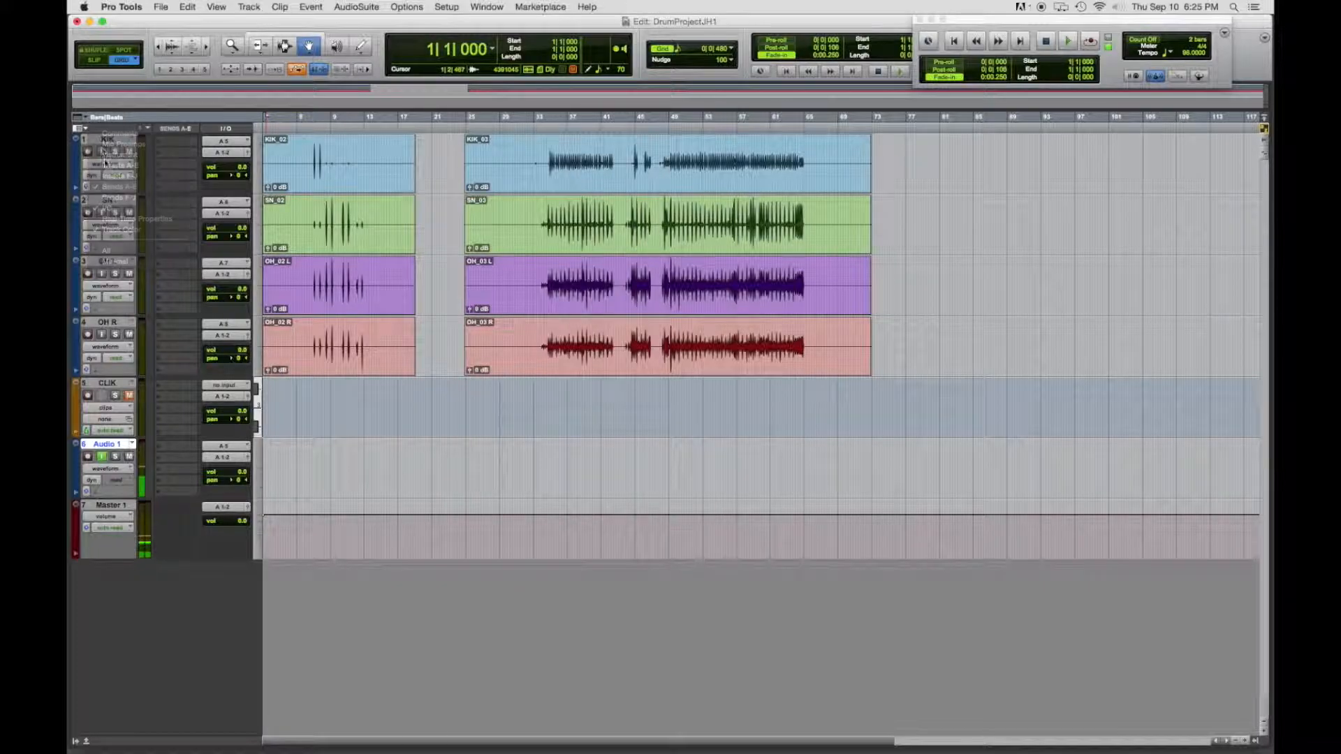
pyautogui.click(85, 130)
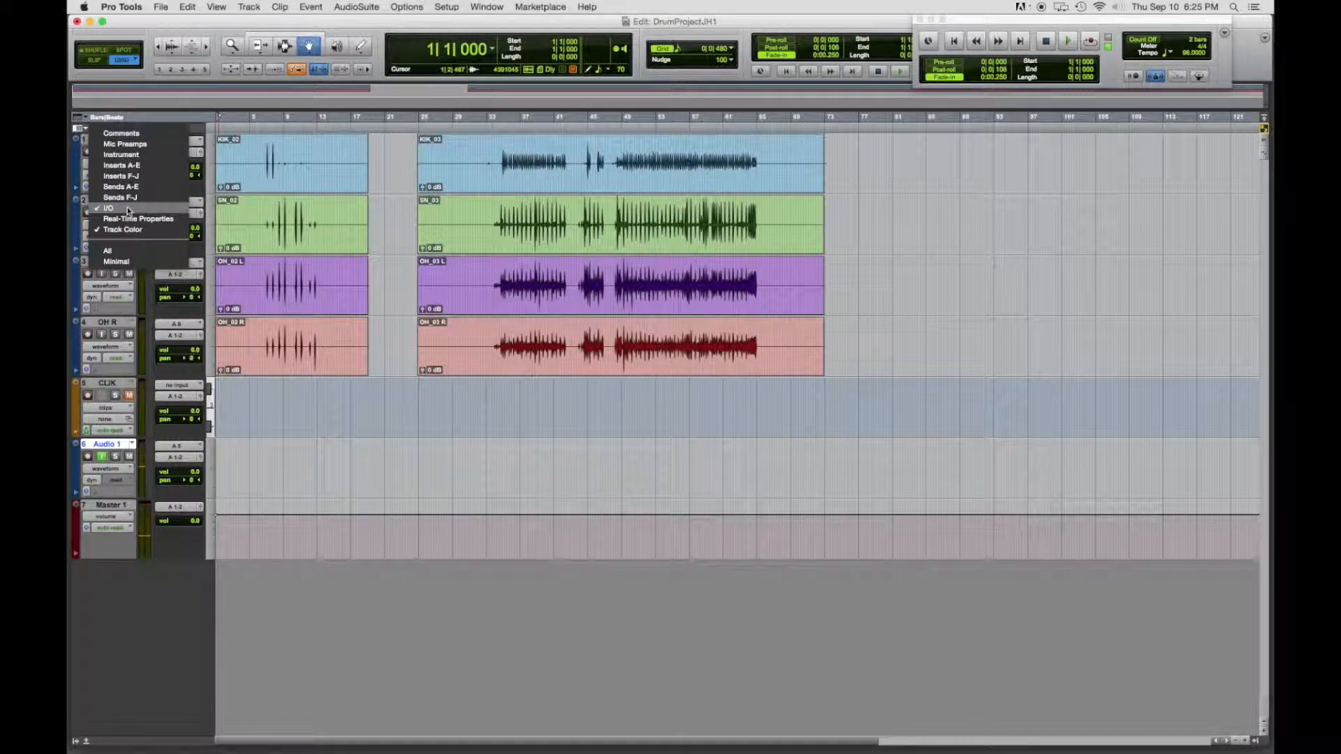
pyautogui.click(123, 202)
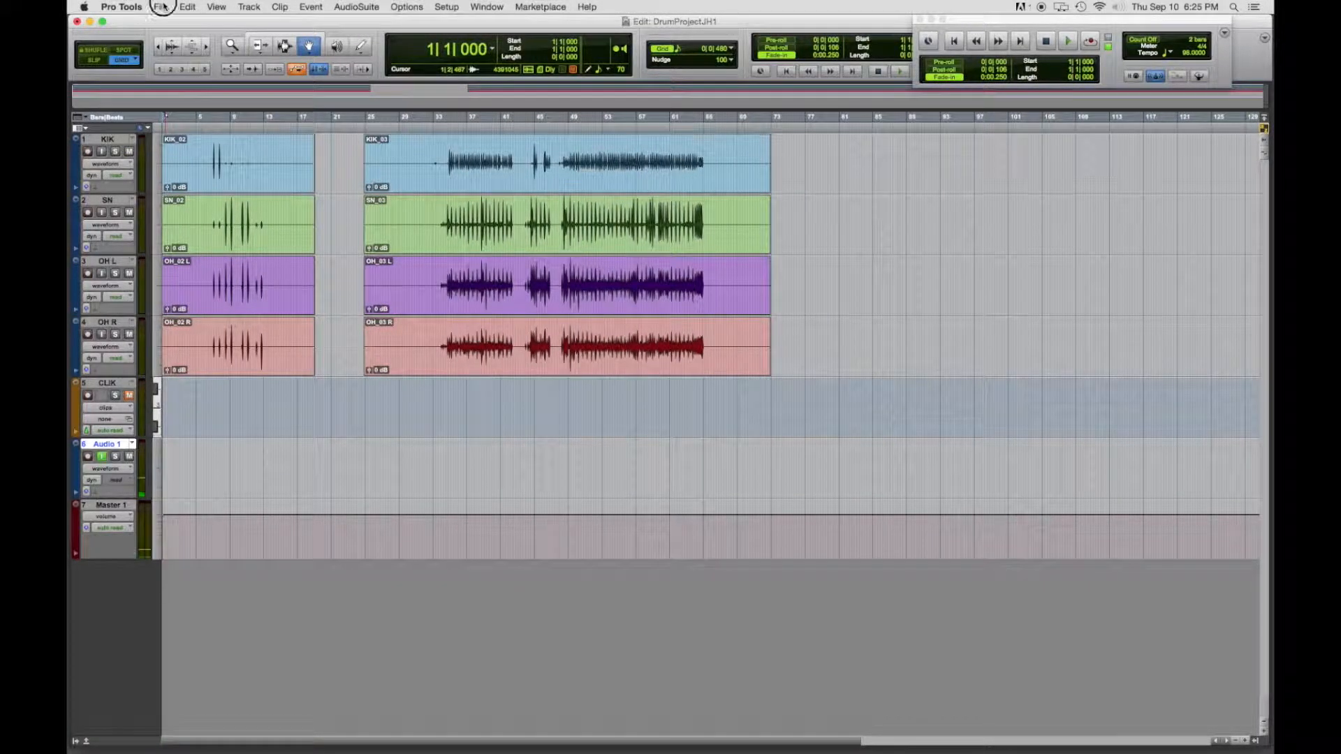
# Step: Save the session under the new name DrumProjectJH2 in the DrumProjectJH folder
pyautogui.click(161, 6)
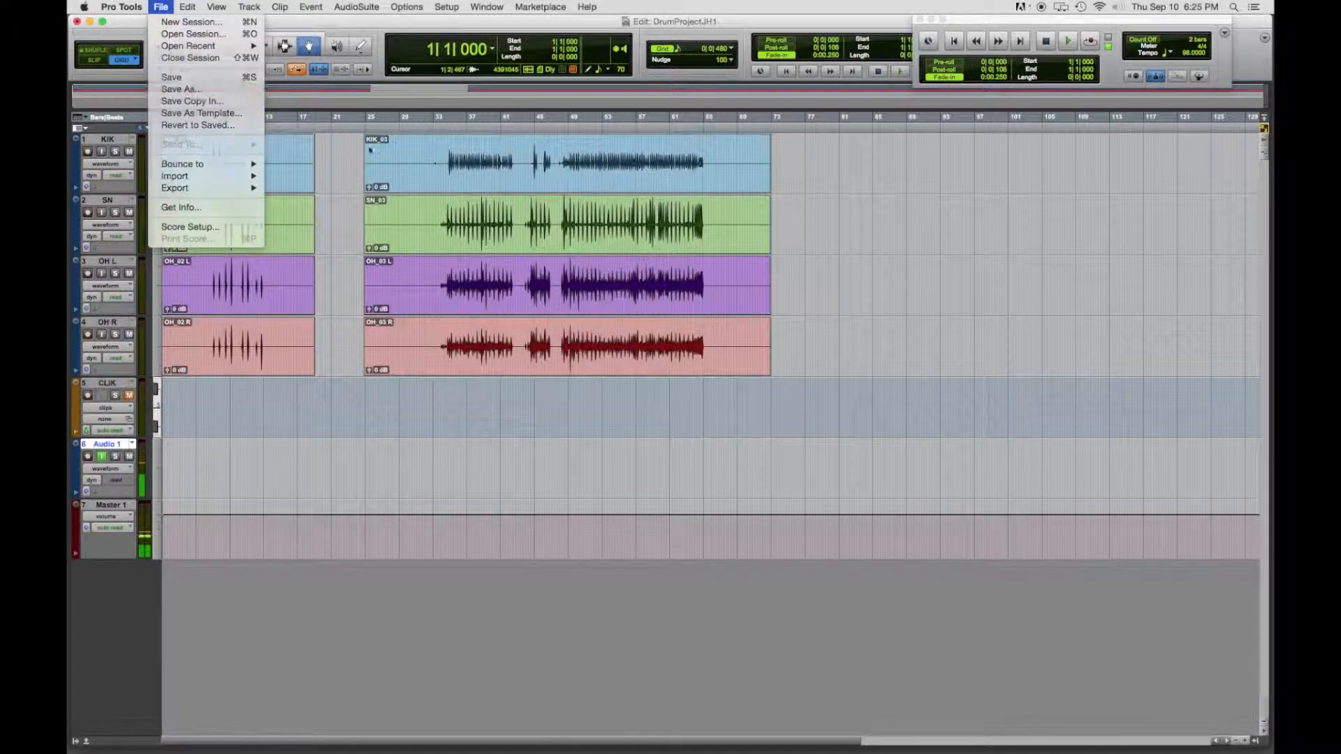
pyautogui.click(183, 89)
pyautogui.click(690, 145)
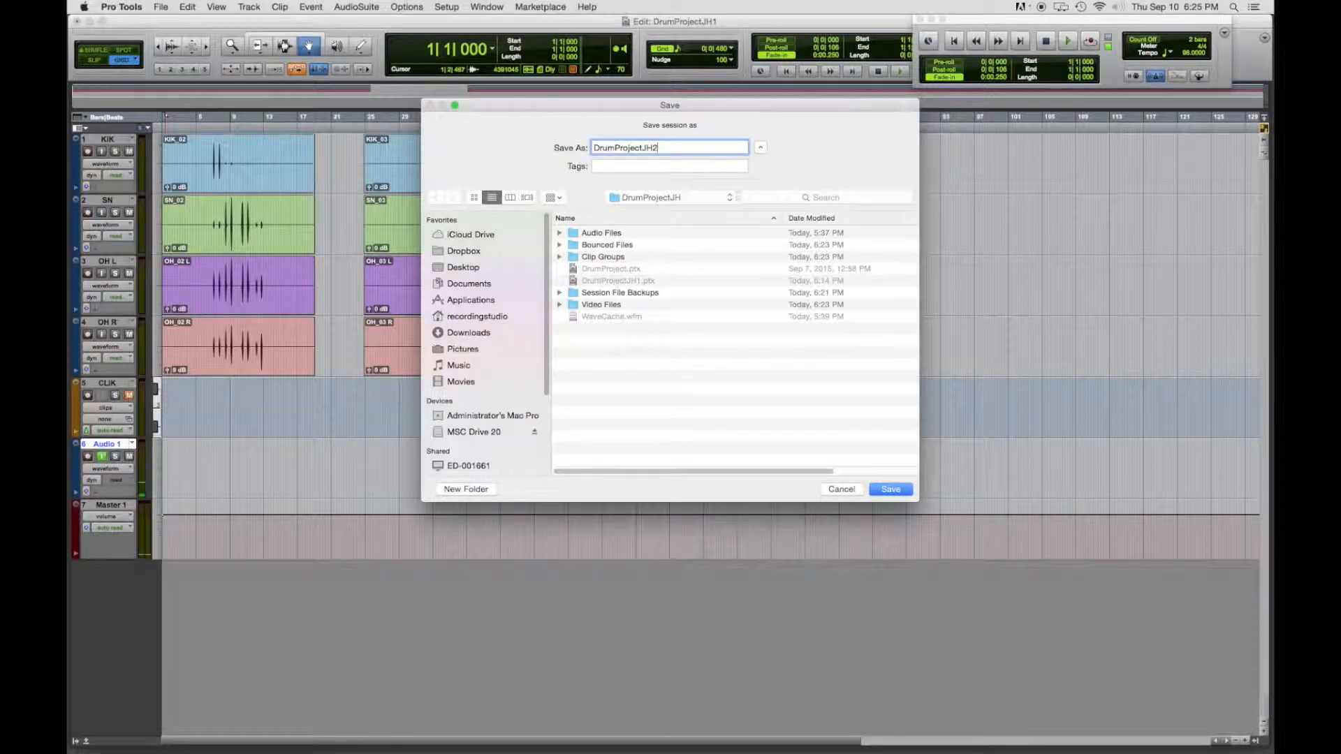
pyautogui.write('2')
pyautogui.press('Return')
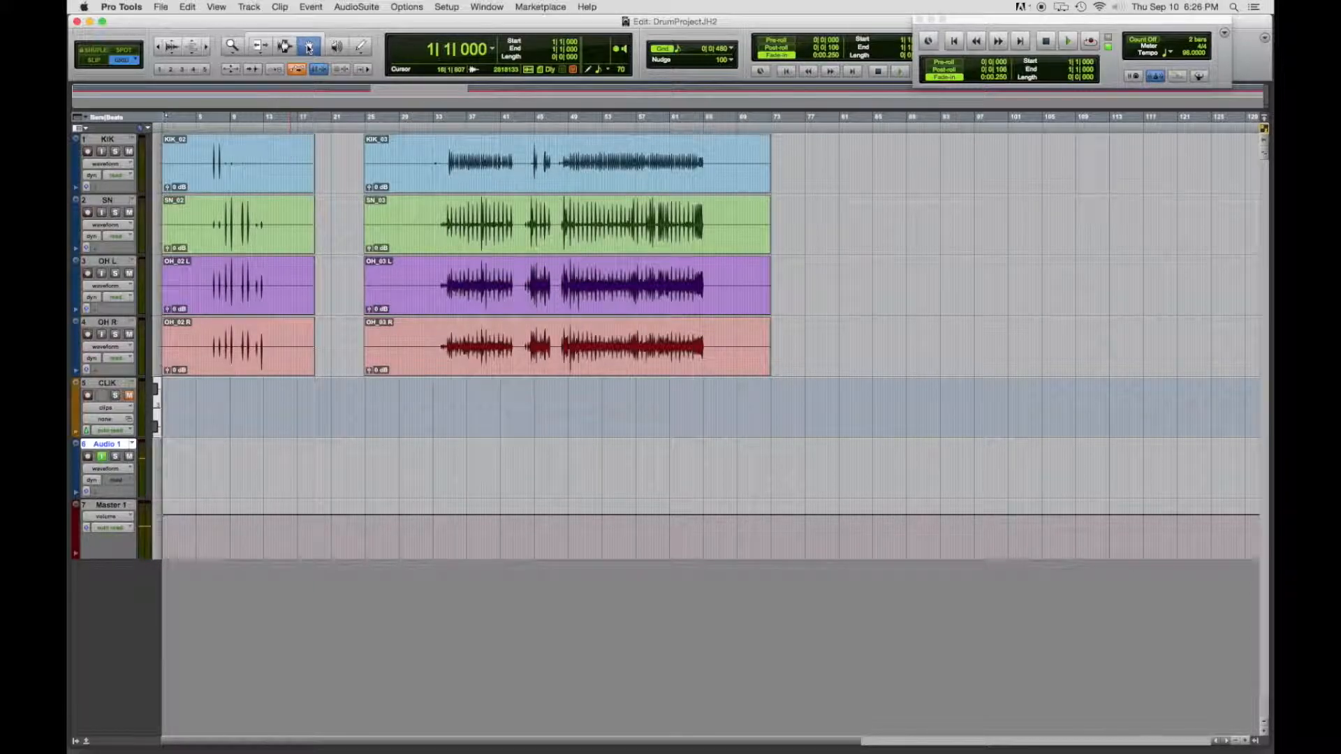
# Step: Delete the earlier take's four clips, KIK_02, SN_02, OH_02 L and OH_02 R, from the timeline
pyautogui.click(276, 152)
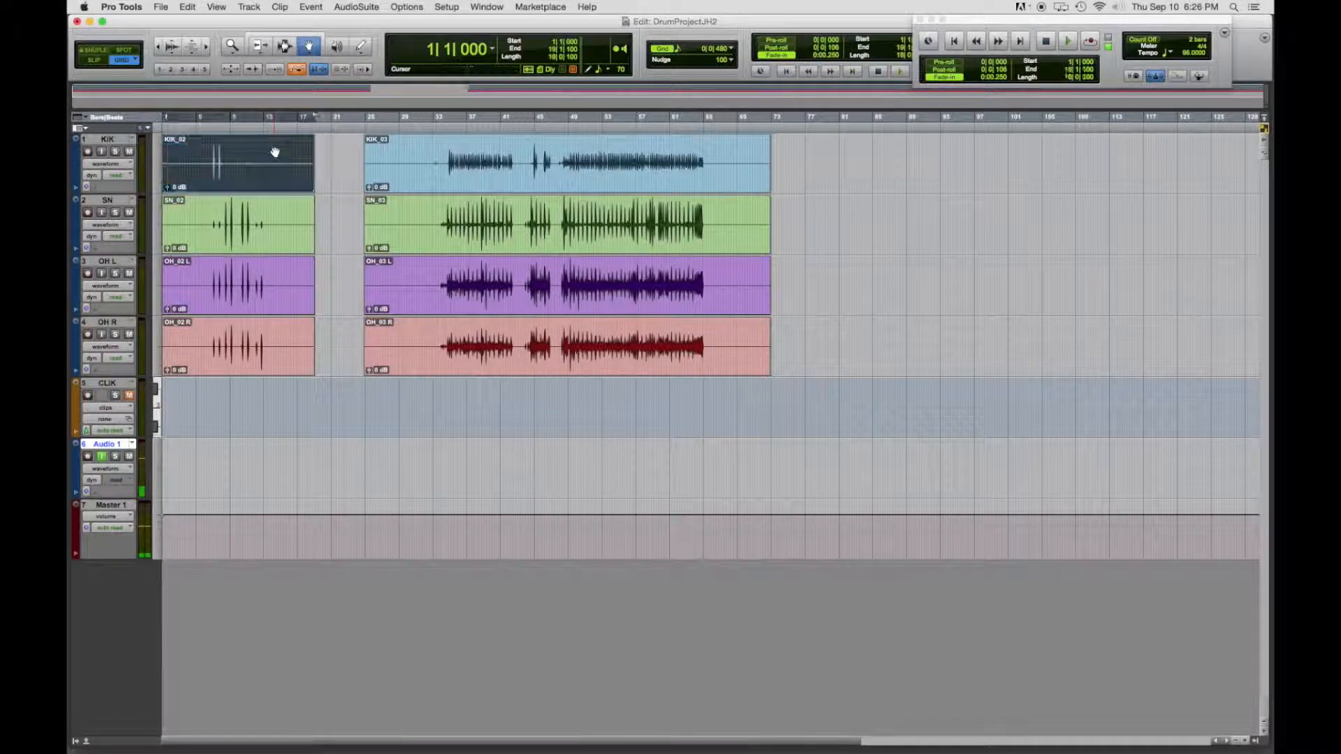
pyautogui.keyDown('shift'); pyautogui.click(279, 214); pyautogui.keyUp('shift')
pyautogui.keyDown('shift'); pyautogui.click(296, 295); pyautogui.keyUp('shift')
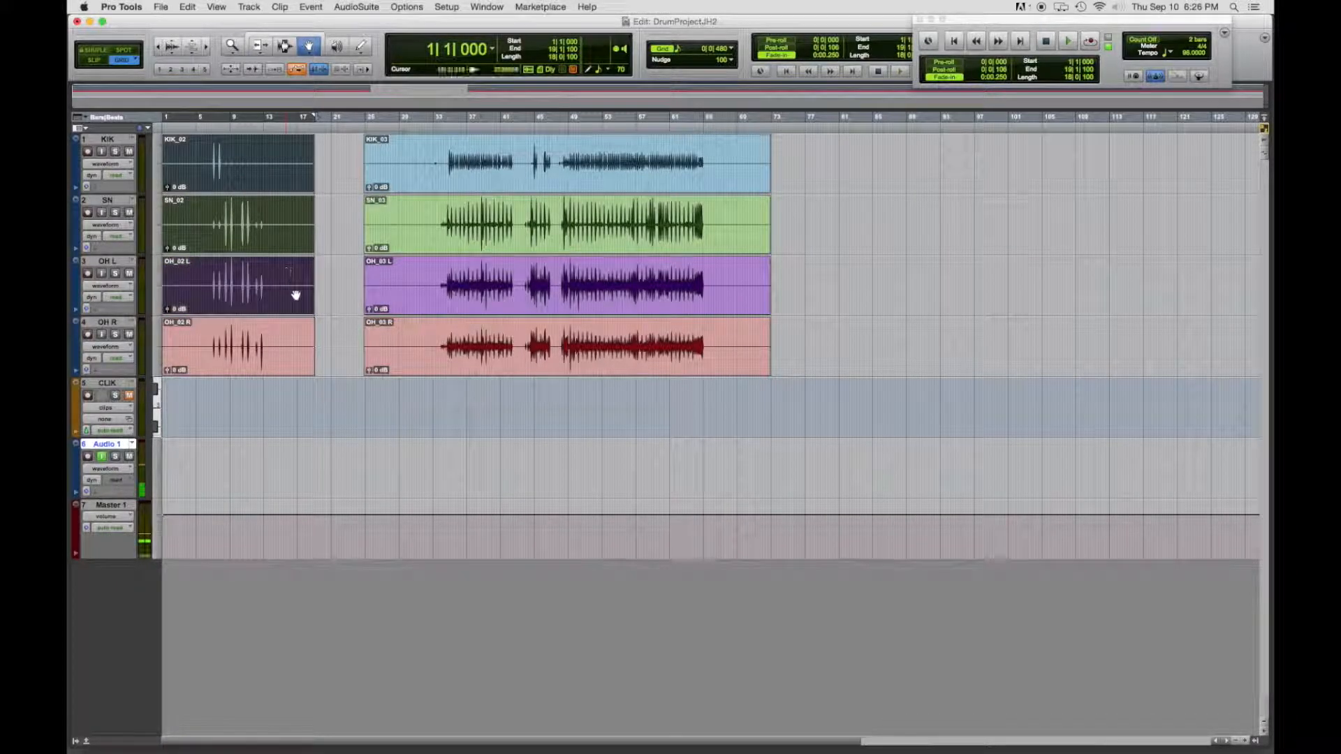
pyautogui.keyDown('shift'); pyautogui.click(296, 340); pyautogui.keyUp('shift')
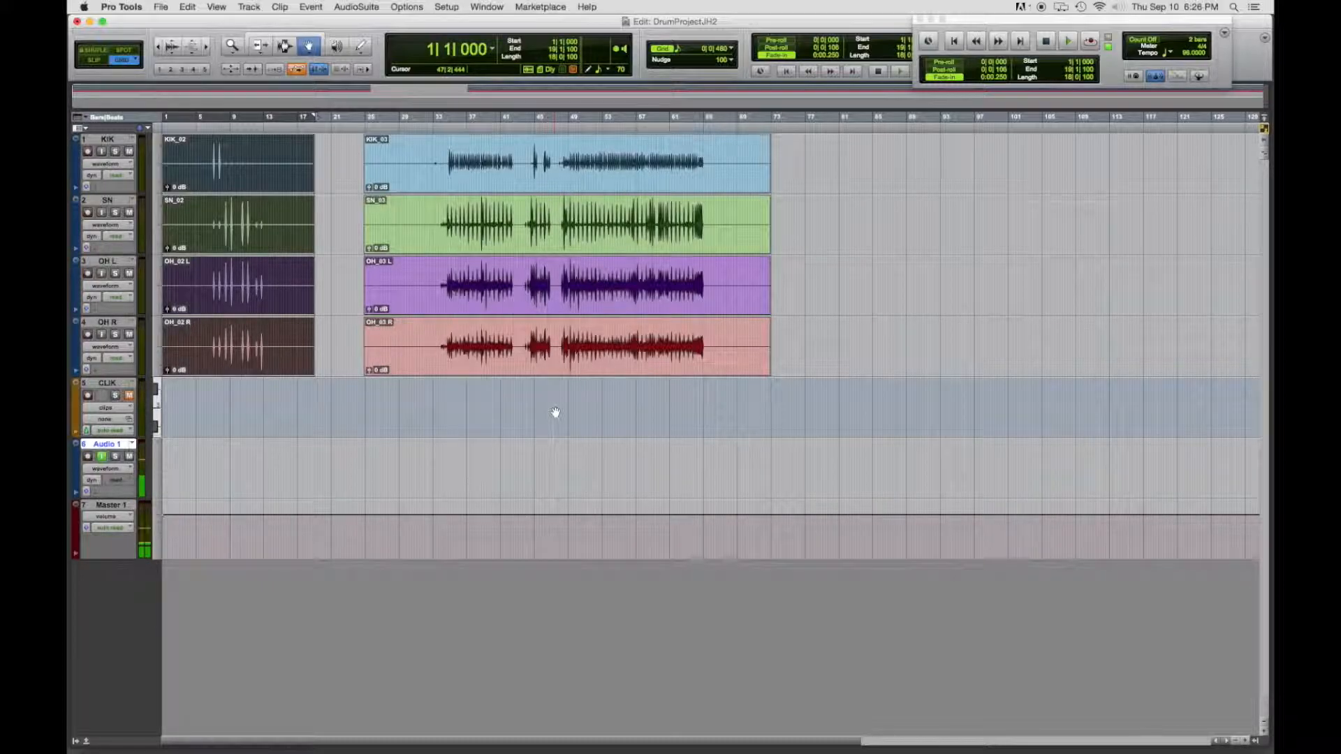
pyautogui.press('Delete')
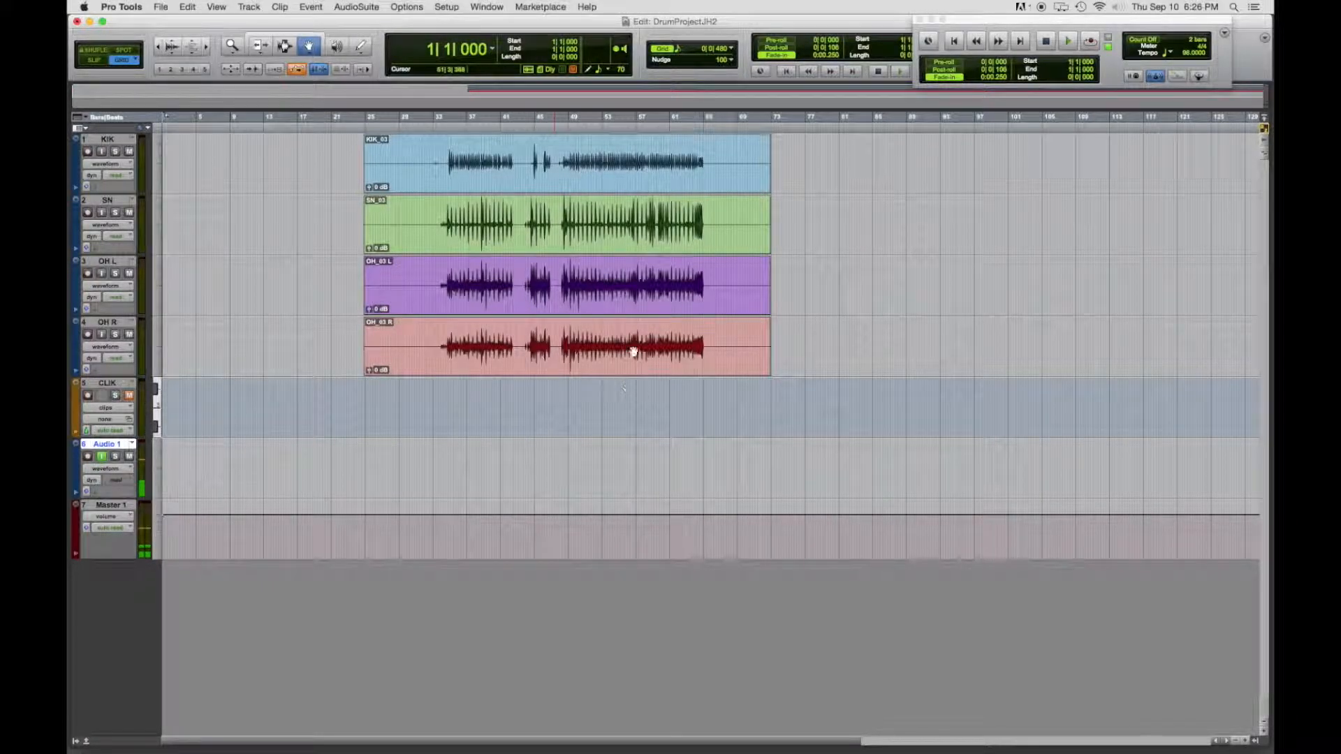
# Step: Save the session as a further version named DrumProjectJH3
pyautogui.click(170, 6)
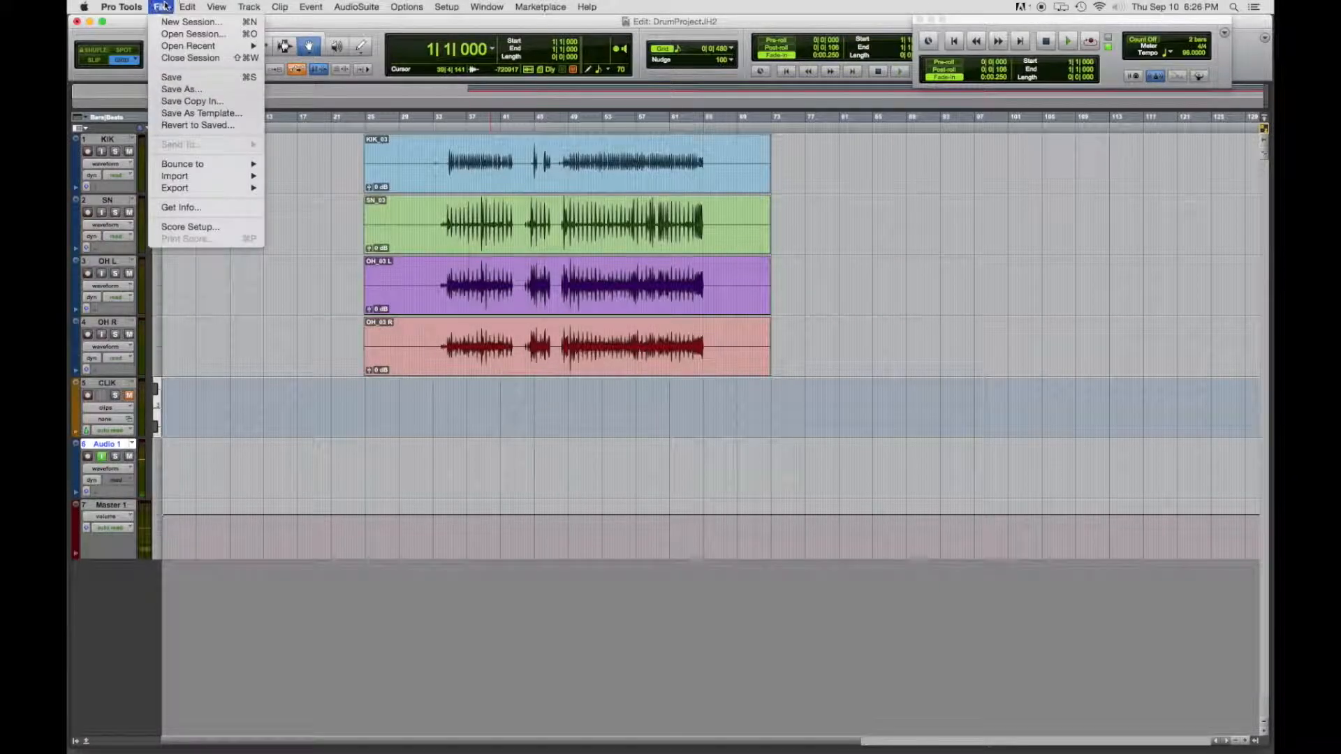
pyautogui.click(196, 90)
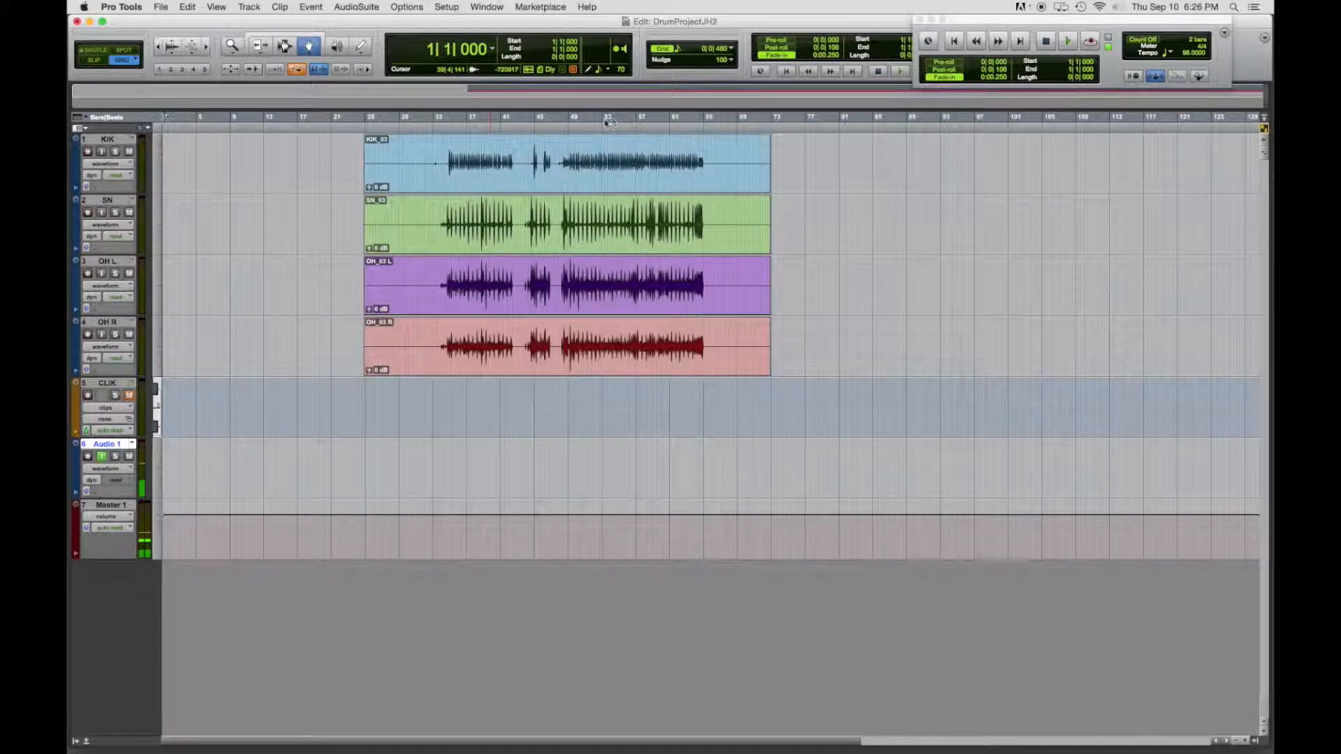
pyautogui.click(658, 145)
pyautogui.press('BackSpace')
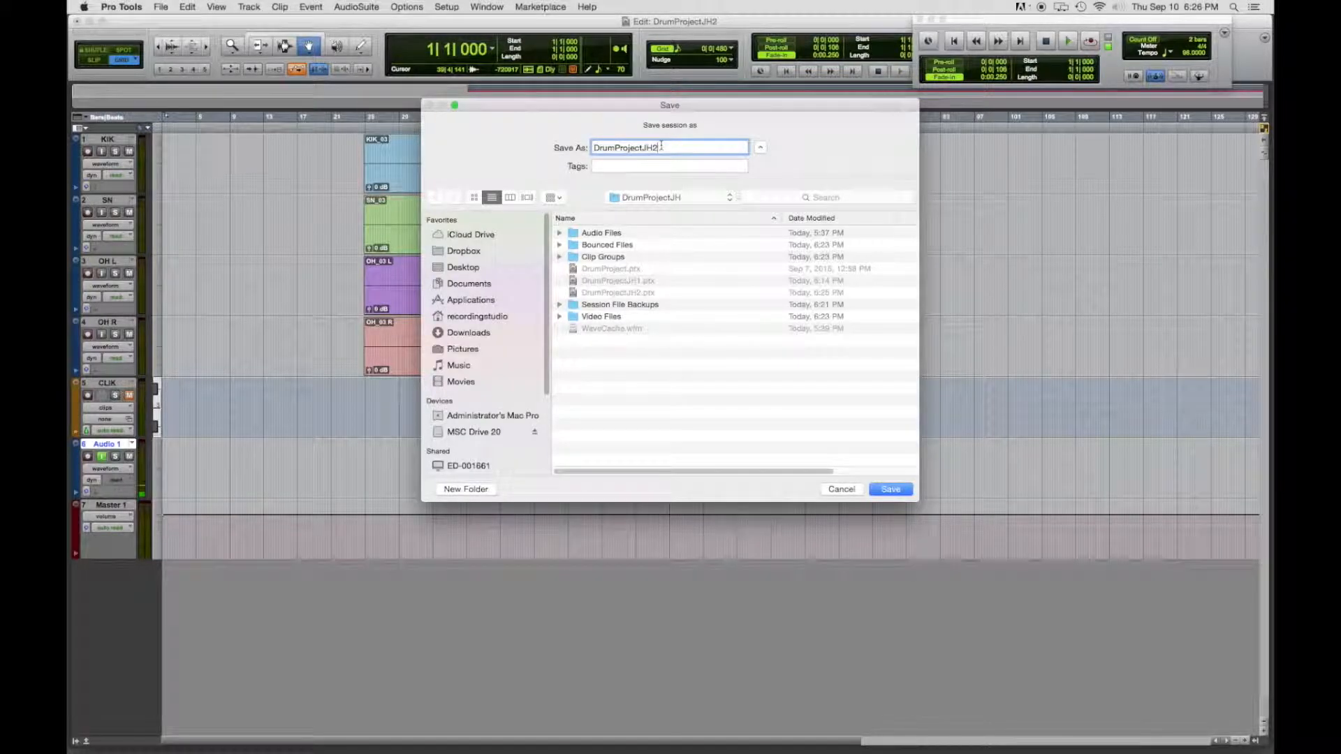
pyautogui.write('3')
pyautogui.press('Return')
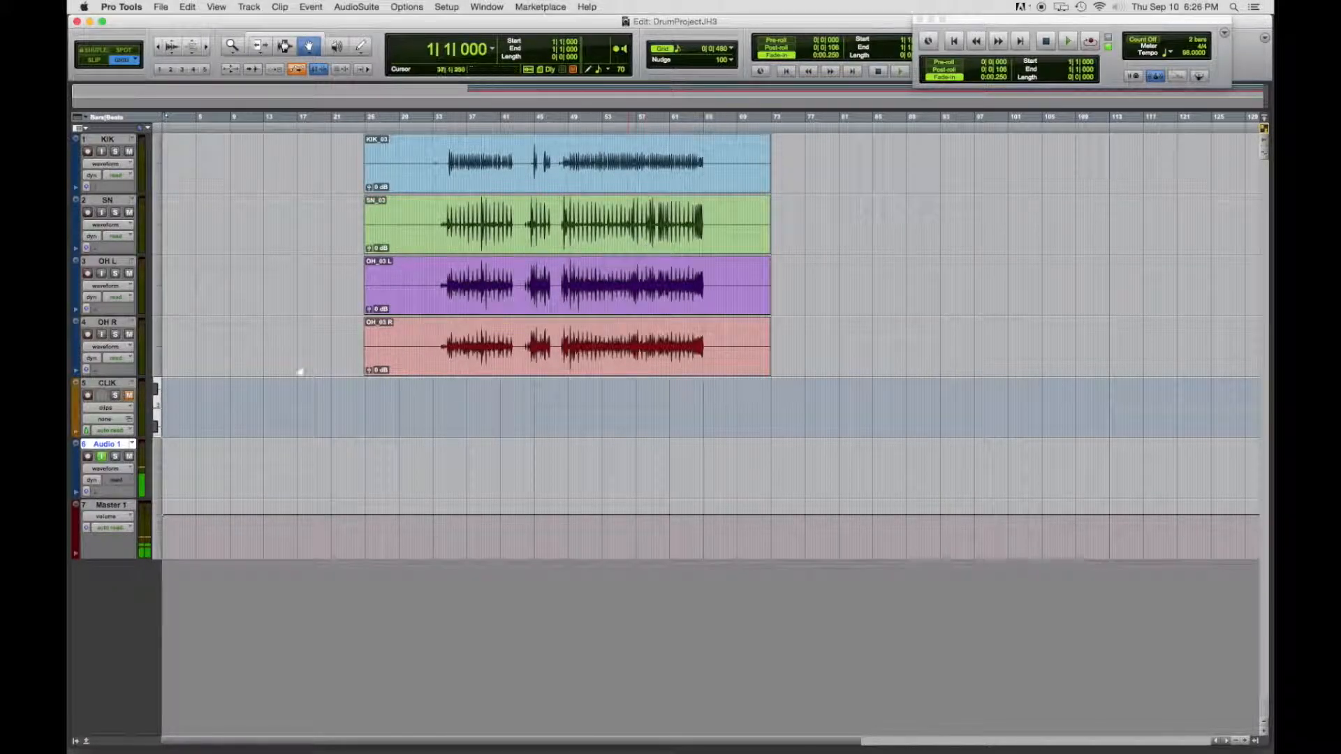
# Step: Play the drum take from 34|3|000, zoomed in on its opening bars, and stop playback around bar 39
pyautogui.click(444, 117)
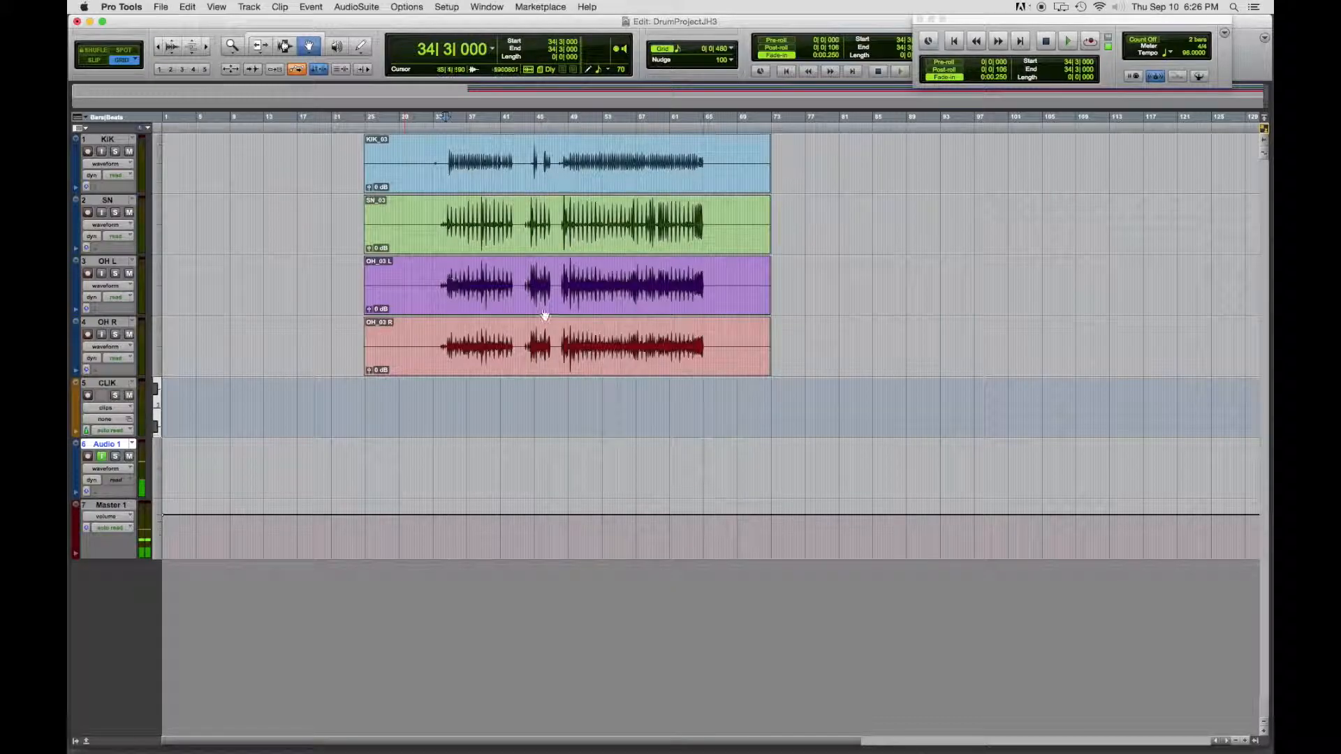
pyautogui.click(207, 44)
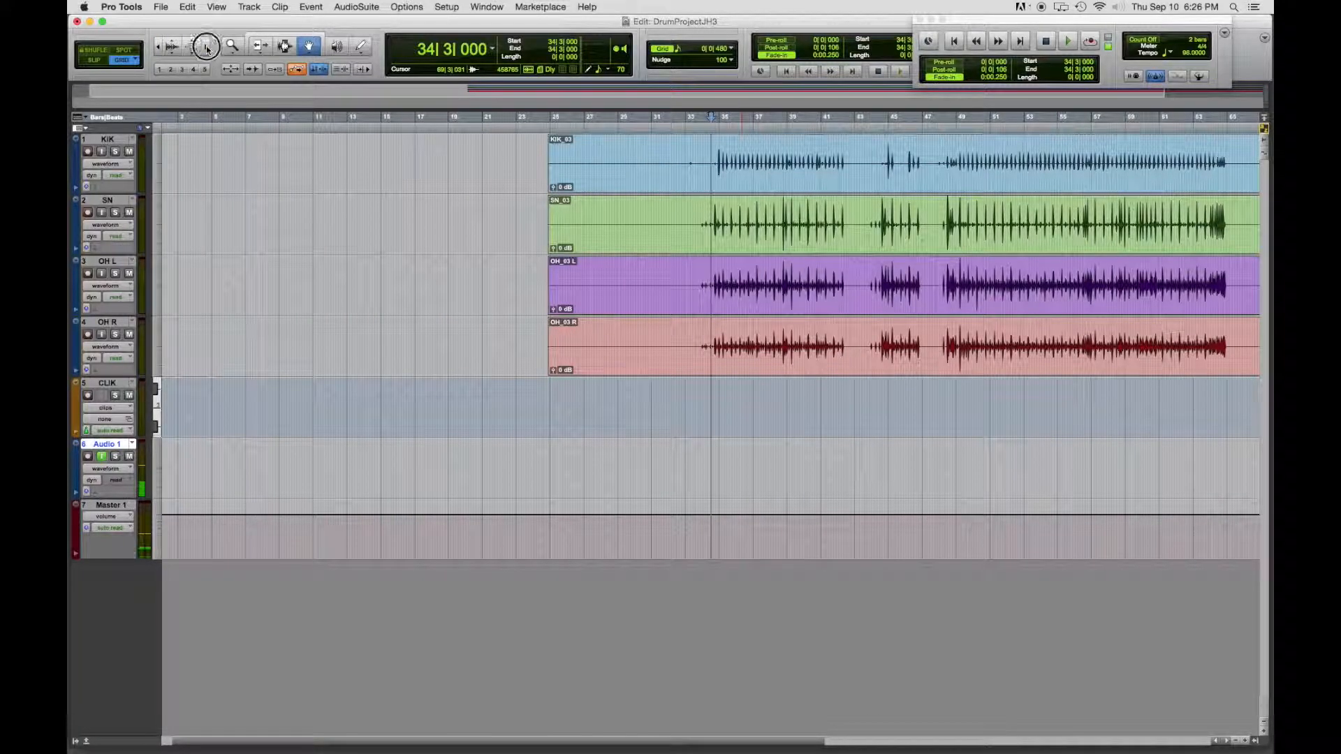
pyautogui.click(207, 44)
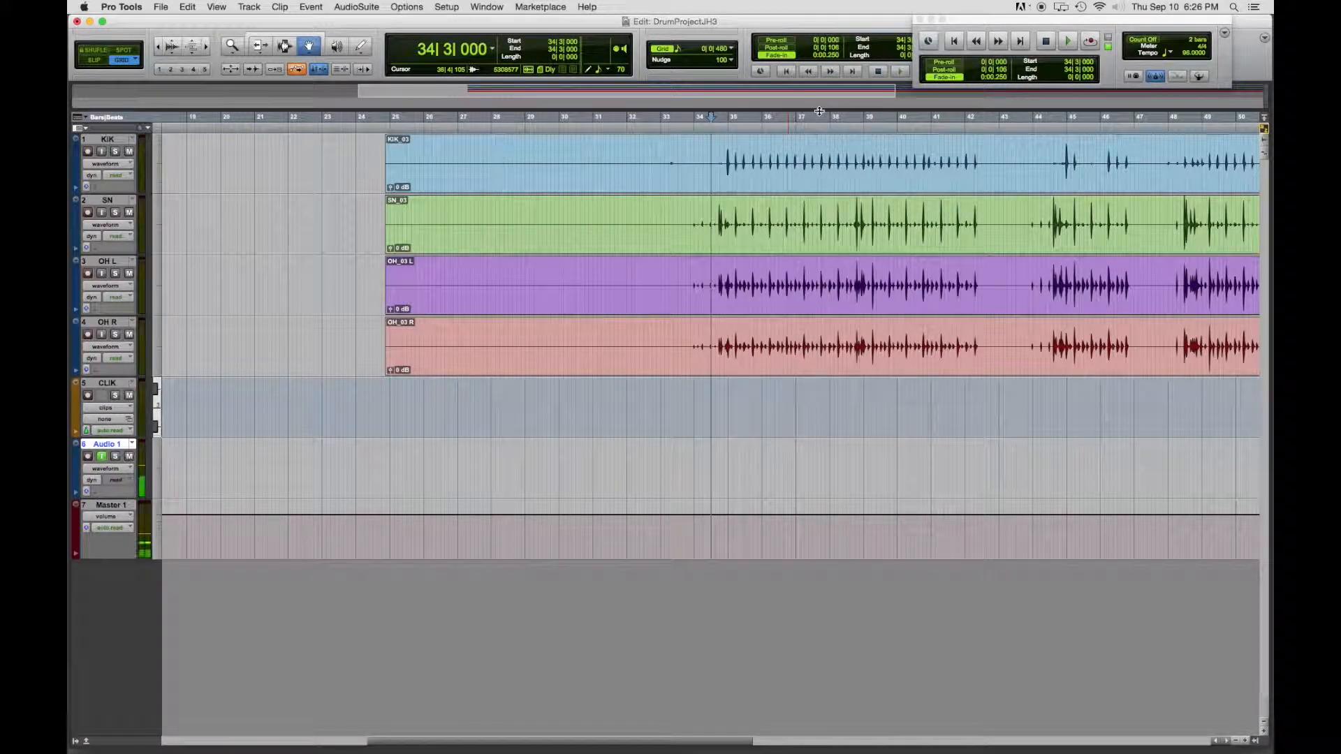
pyautogui.press('r')
pyautogui.press('r')
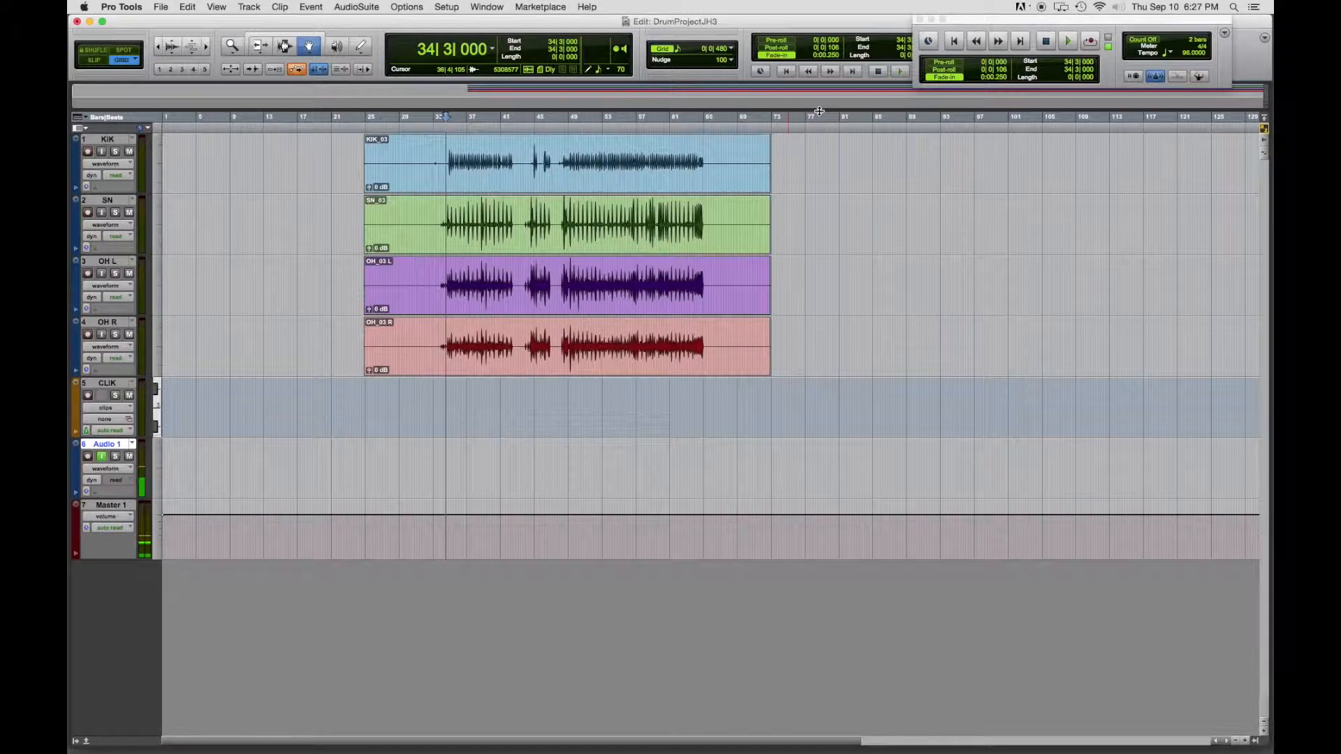
pyautogui.press('t')
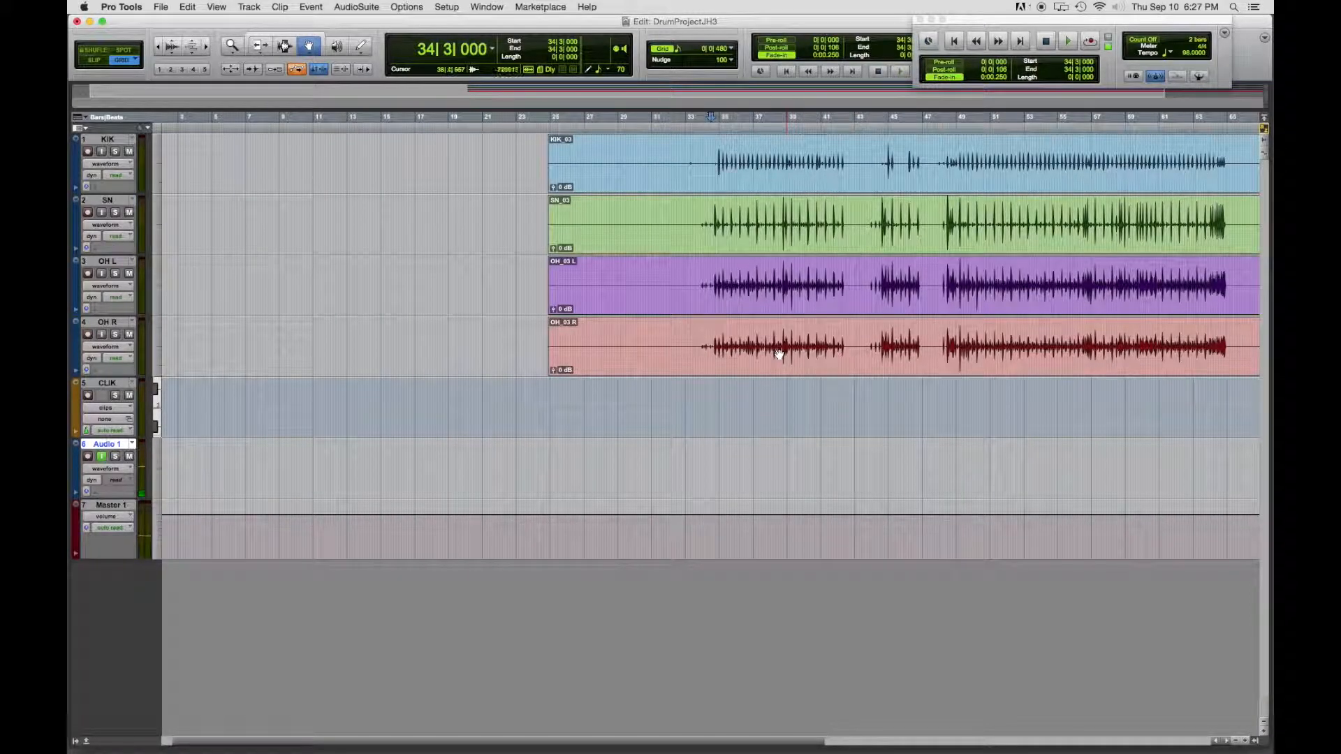
pyautogui.press('t')
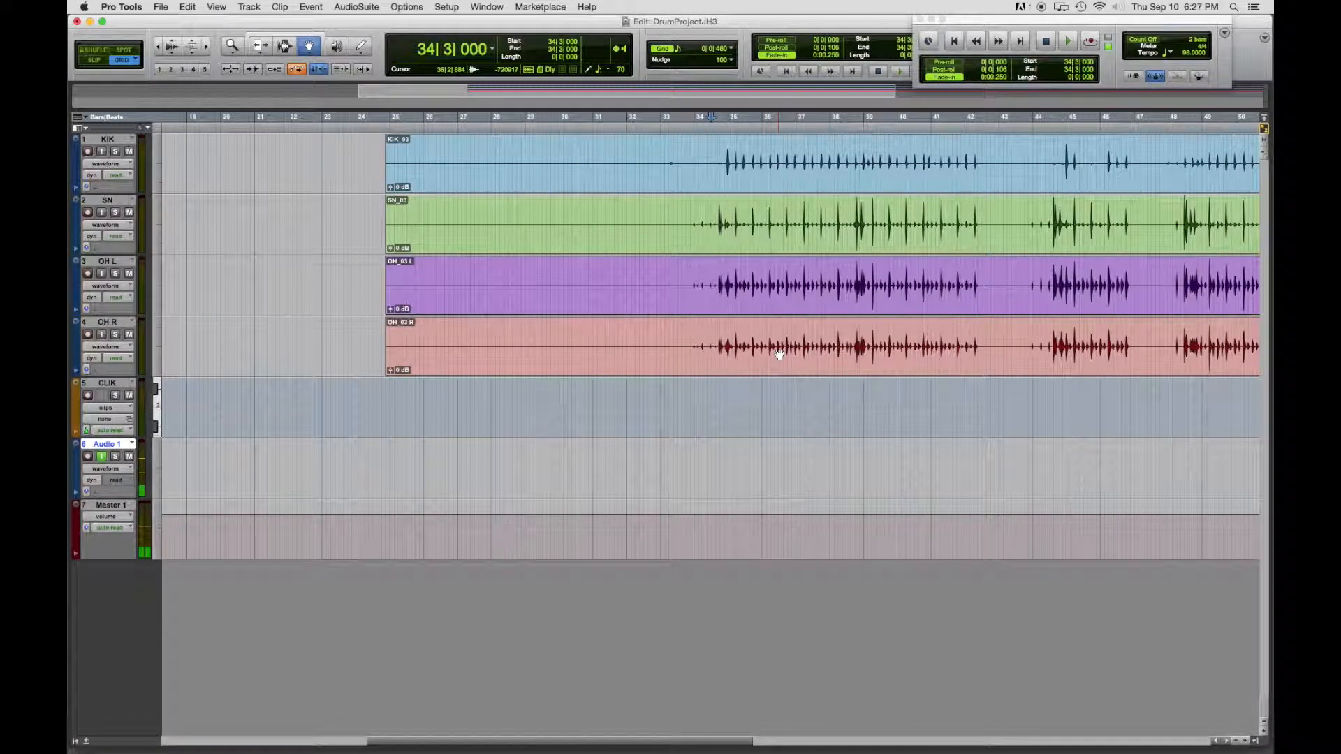
pyautogui.press('t')
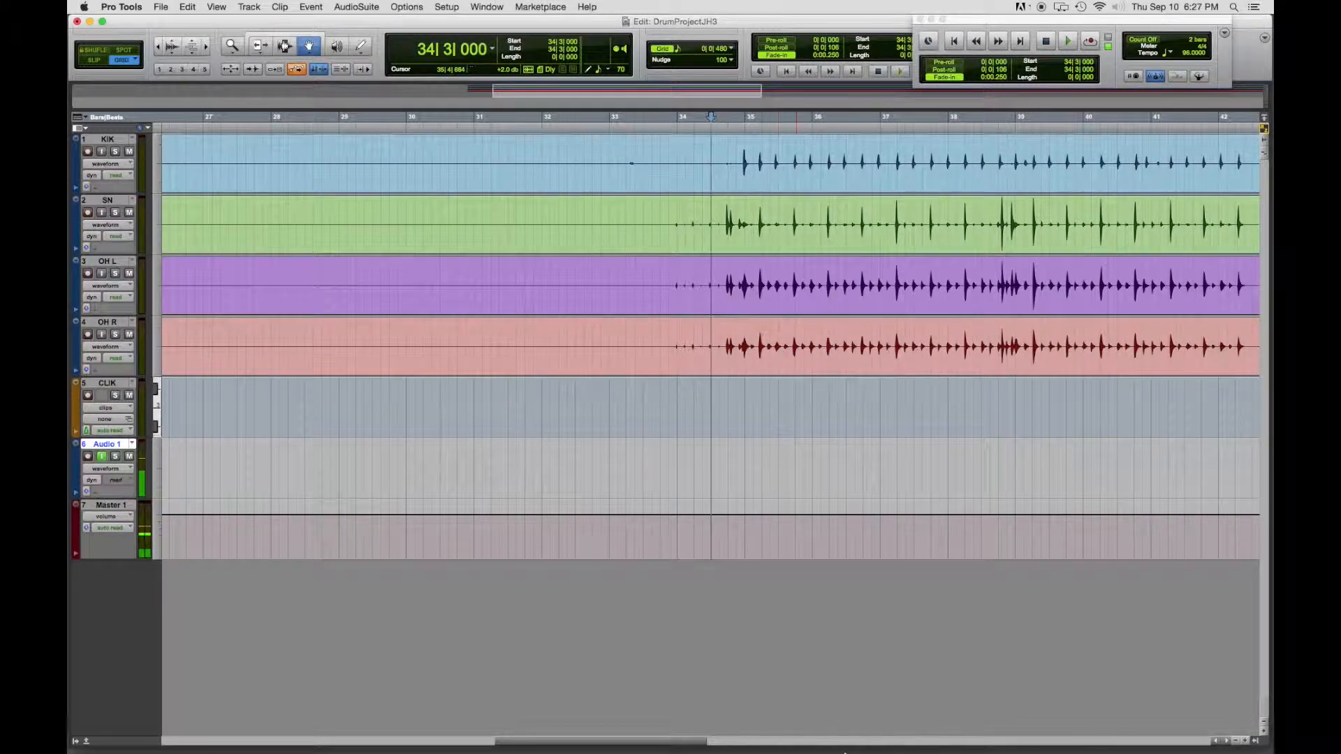
pyautogui.moveTo(599, 745); pyautogui.dragTo(664, 734)
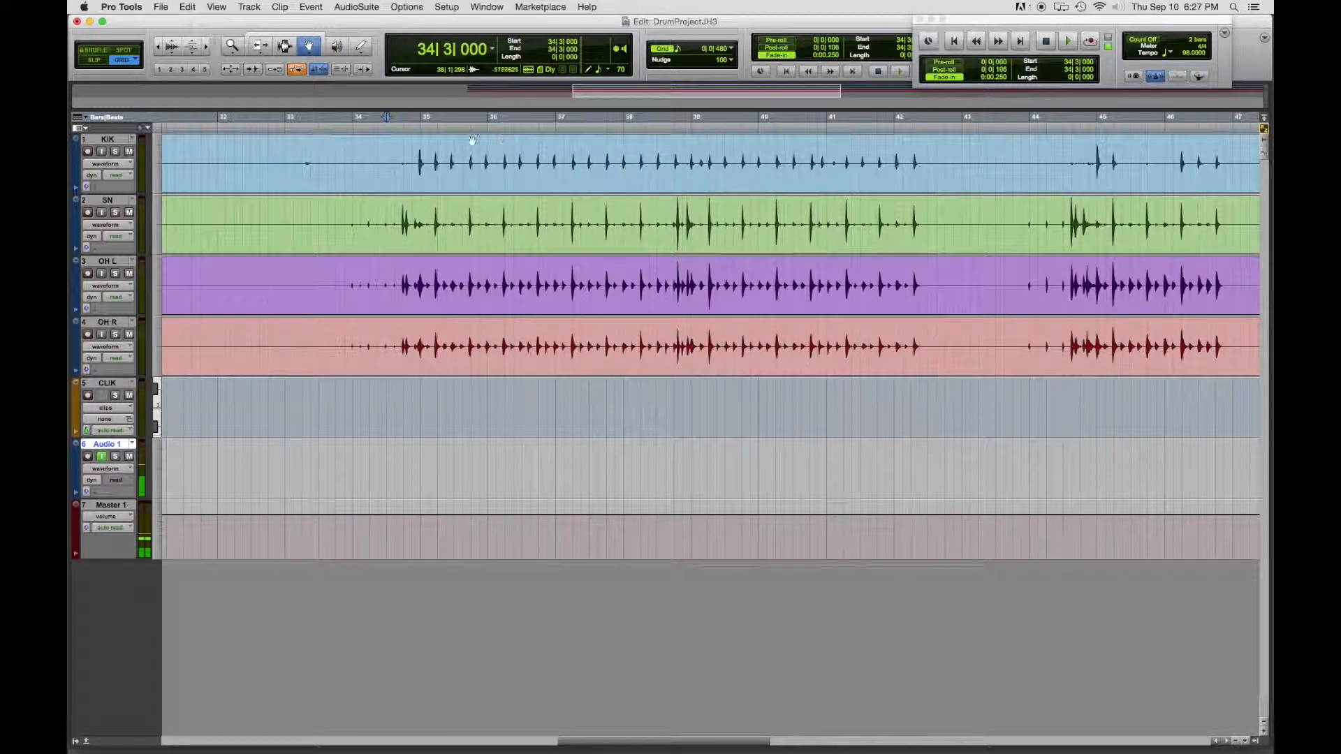
pyautogui.press('space')
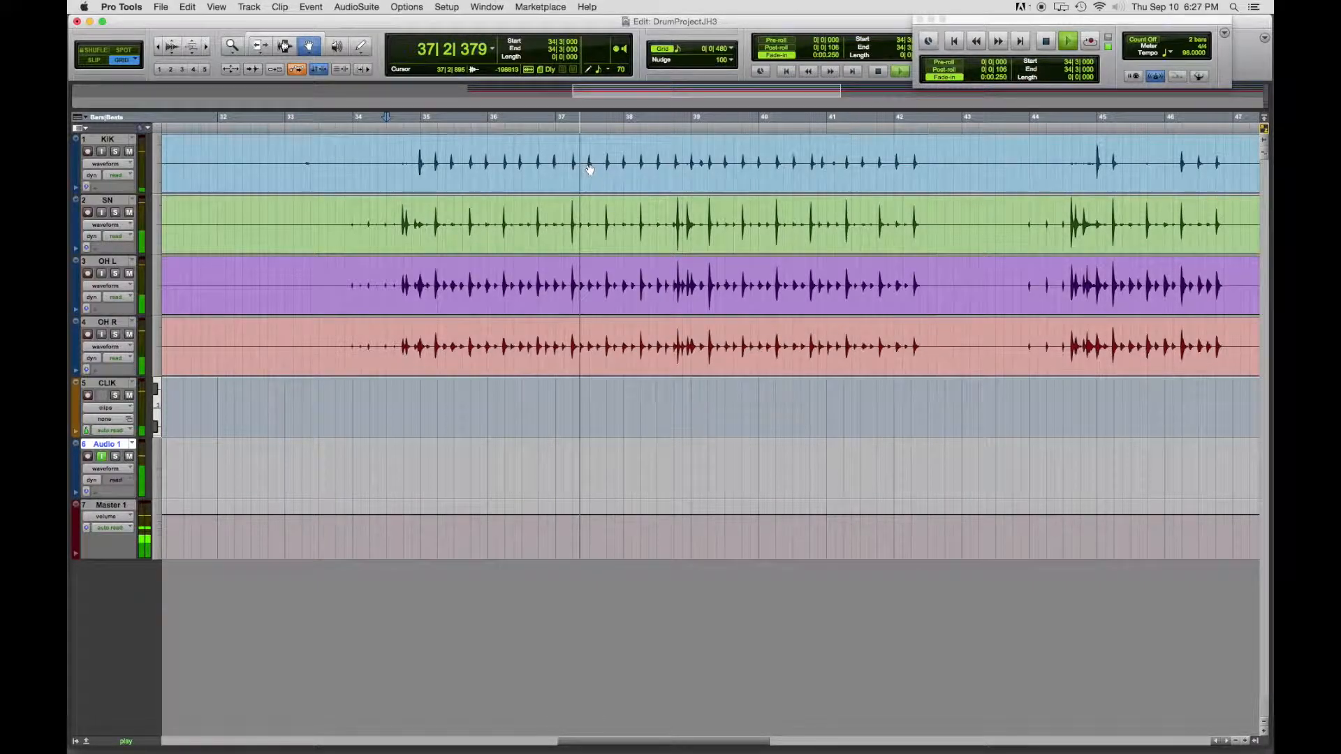
pyautogui.press('t')
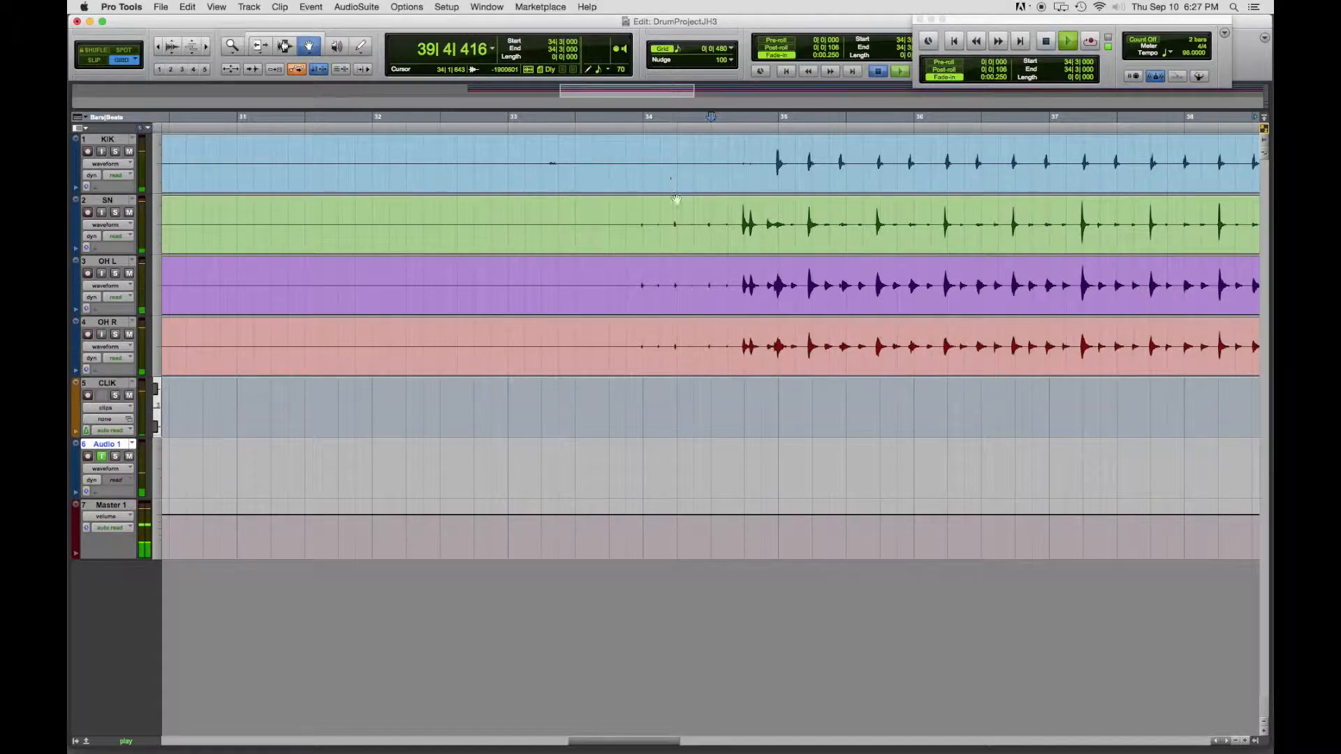
pyautogui.press('space')
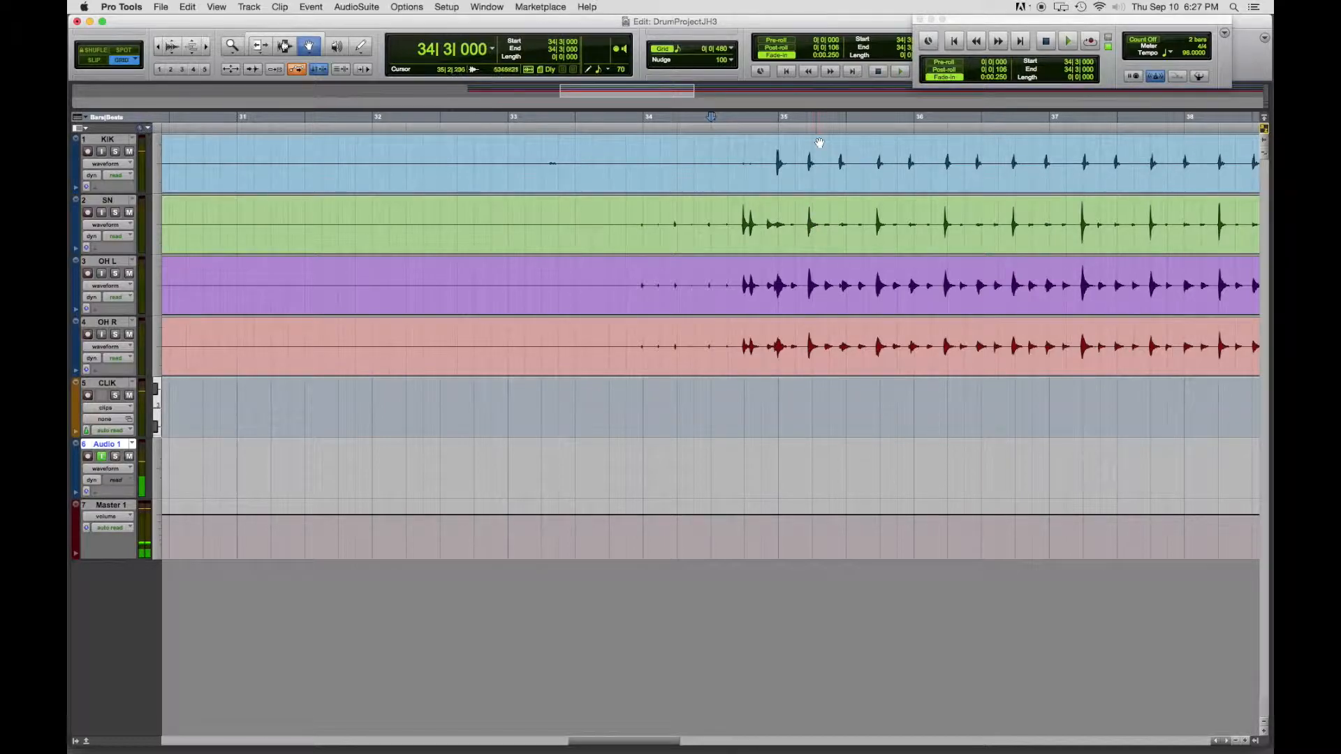
# Step: Set the Edit window scrolling option to Page
pyautogui.click(444, 7)
pyautogui.moveTo(419, 11)
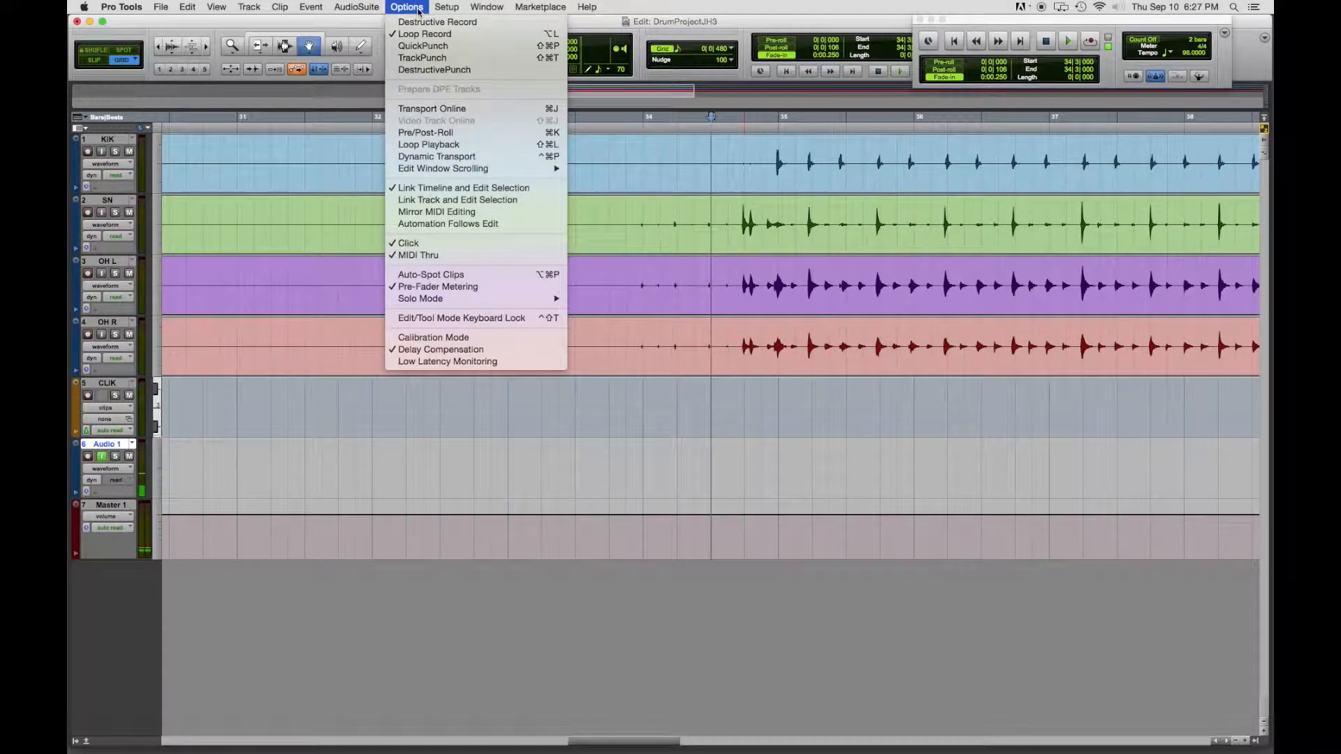
pyautogui.moveTo(479, 169)
pyautogui.moveTo(530, 168)
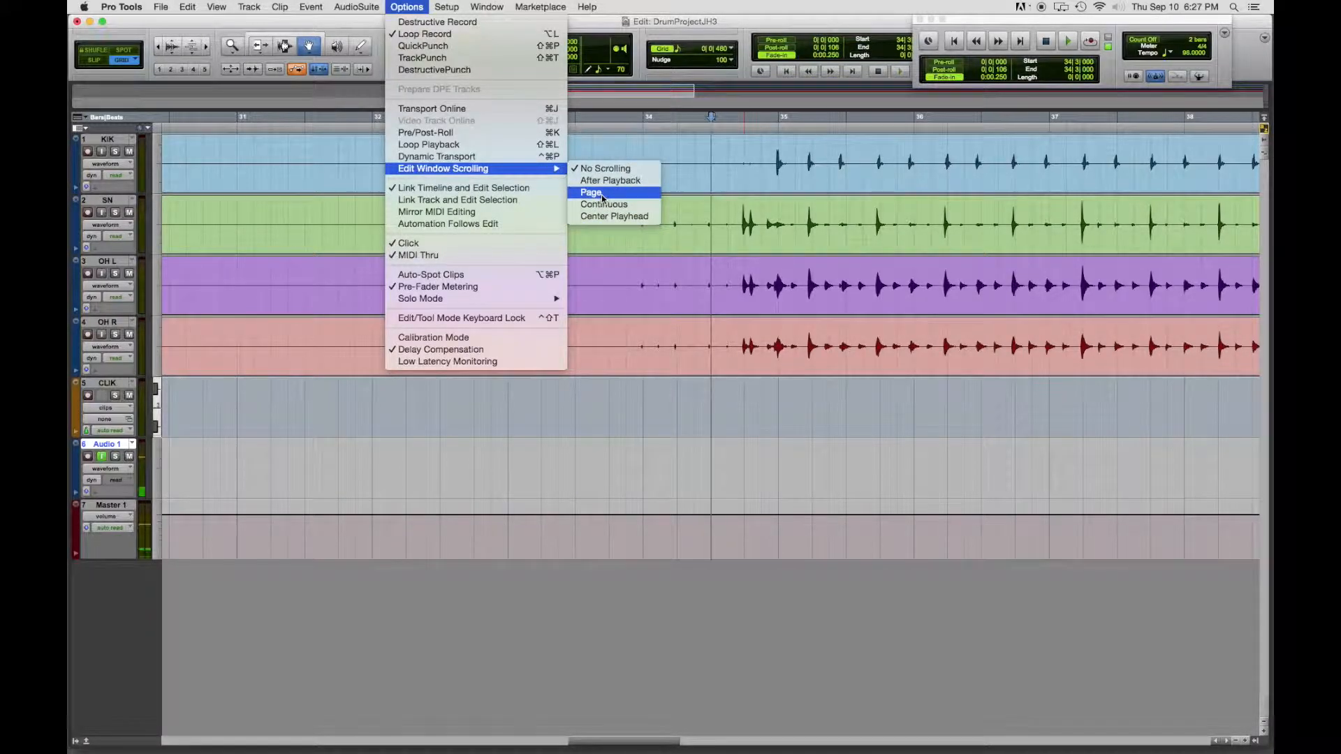
pyautogui.click(603, 198)
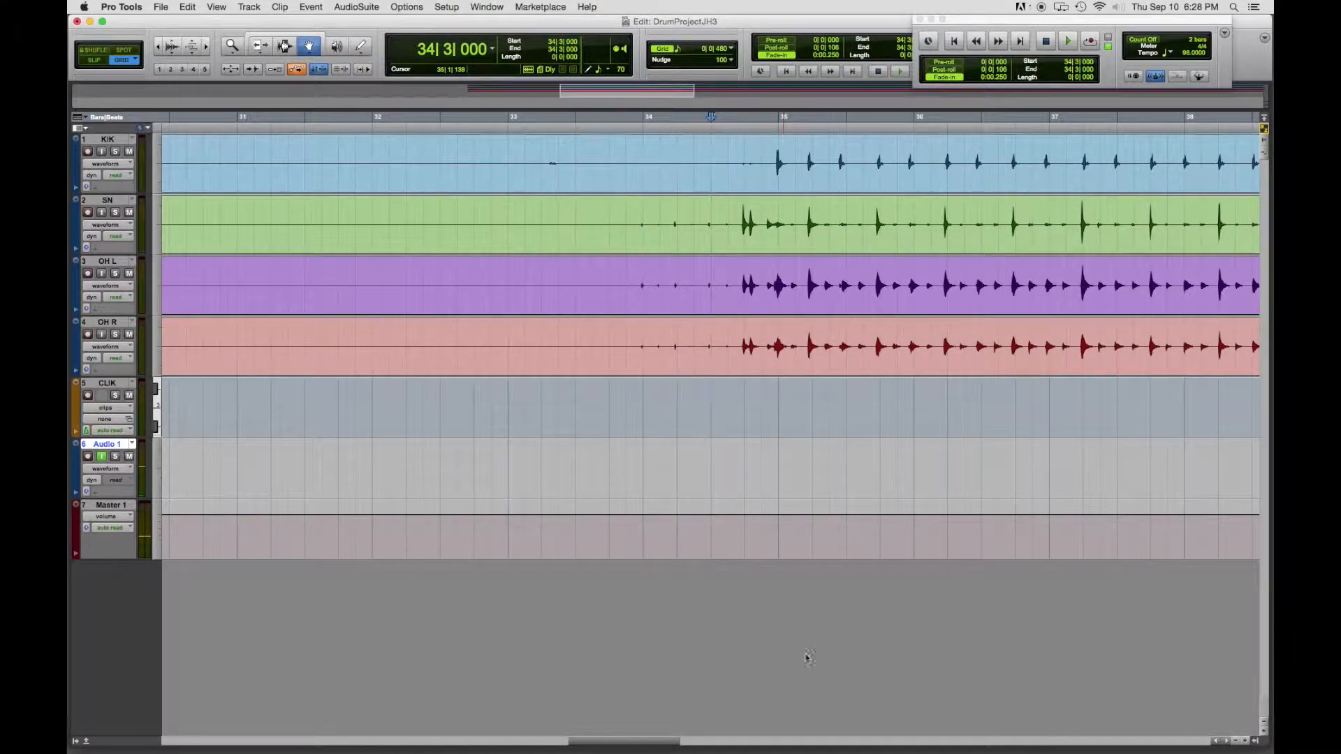
# Step: Play the drum take from 34|3|480, following it along the timeline, and stop playback around bar 57
pyautogui.moveTo(653, 740); pyautogui.dragTo(677, 741)
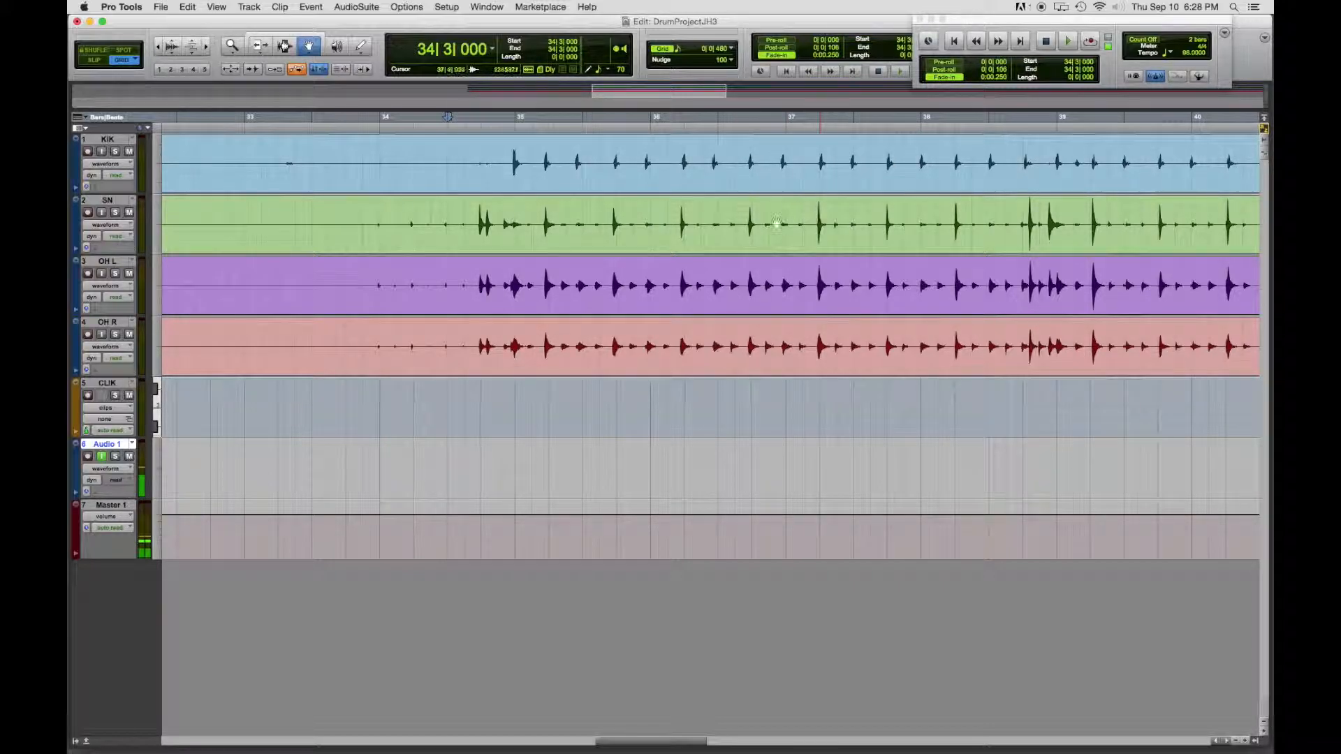
pyautogui.click(470, 119)
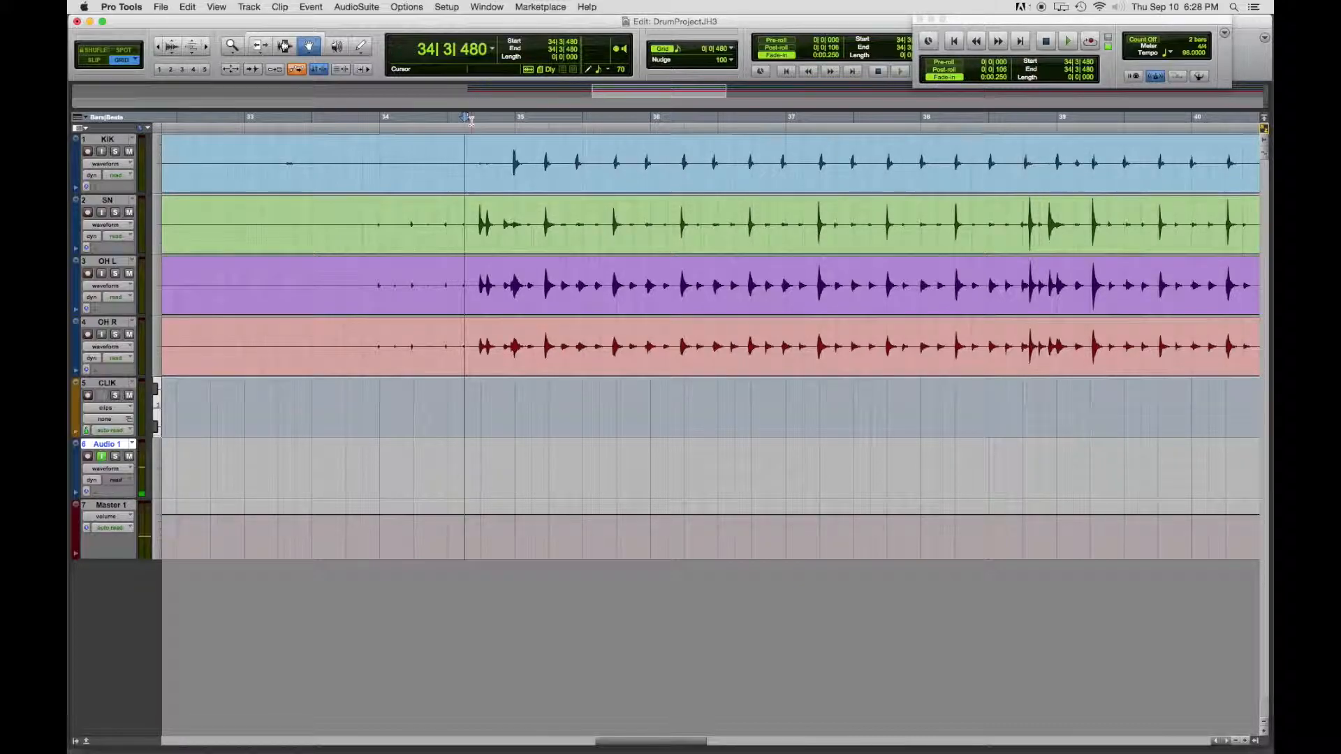
pyautogui.press('space')
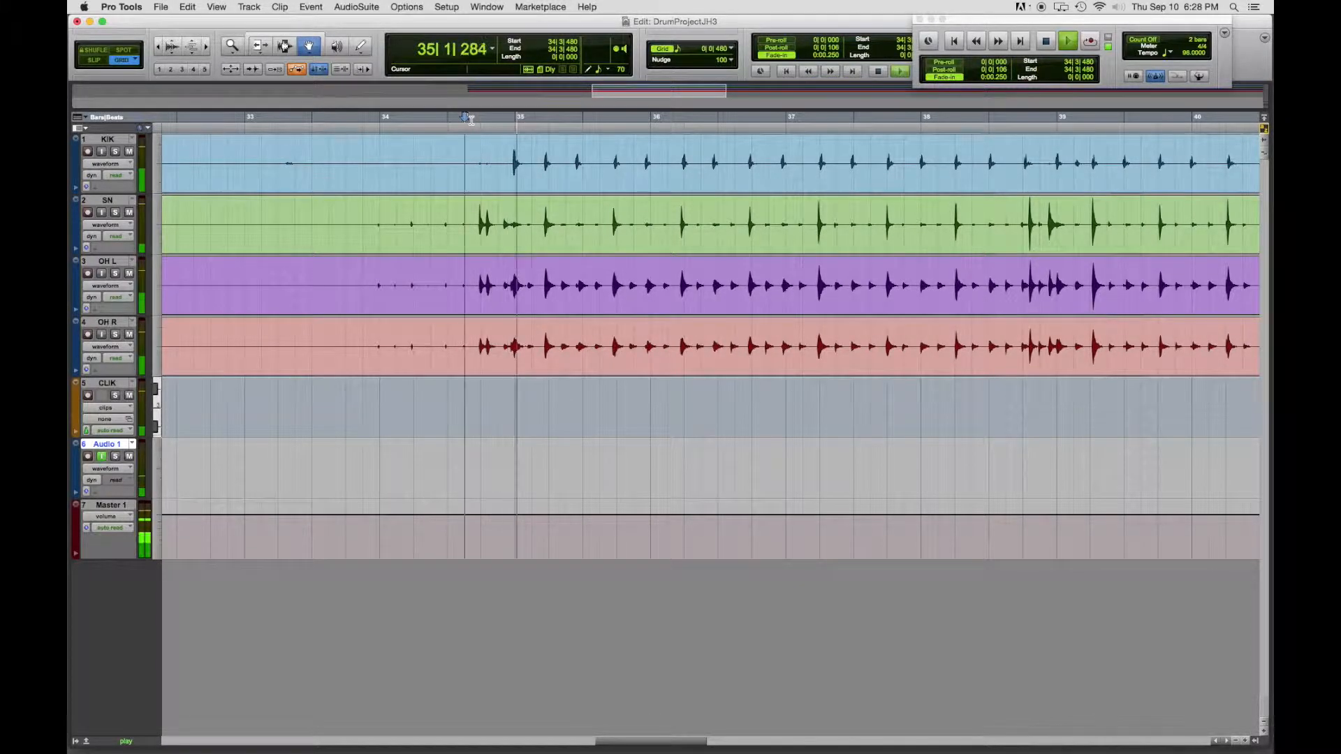
pyautogui.moveTo(656, 741); pyautogui.dragTo(739, 735)
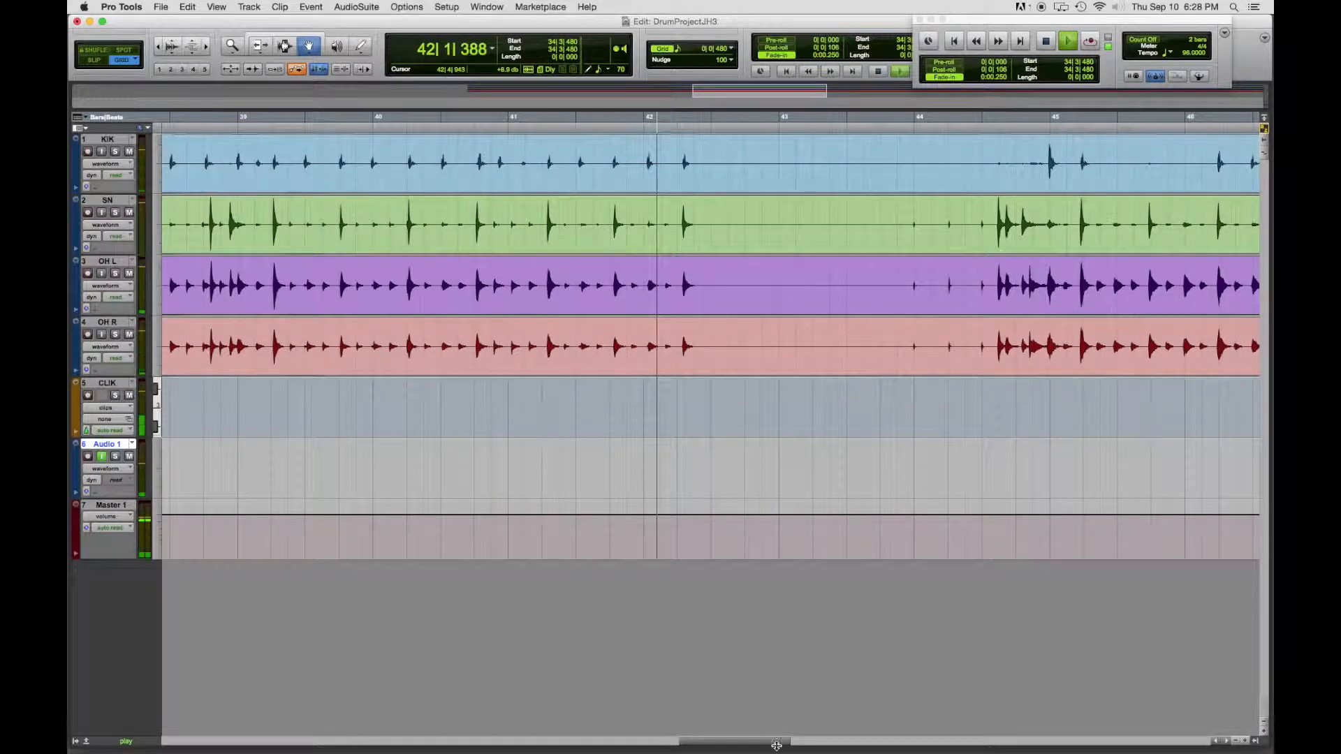
pyautogui.moveTo(767, 742); pyautogui.dragTo(802, 738)
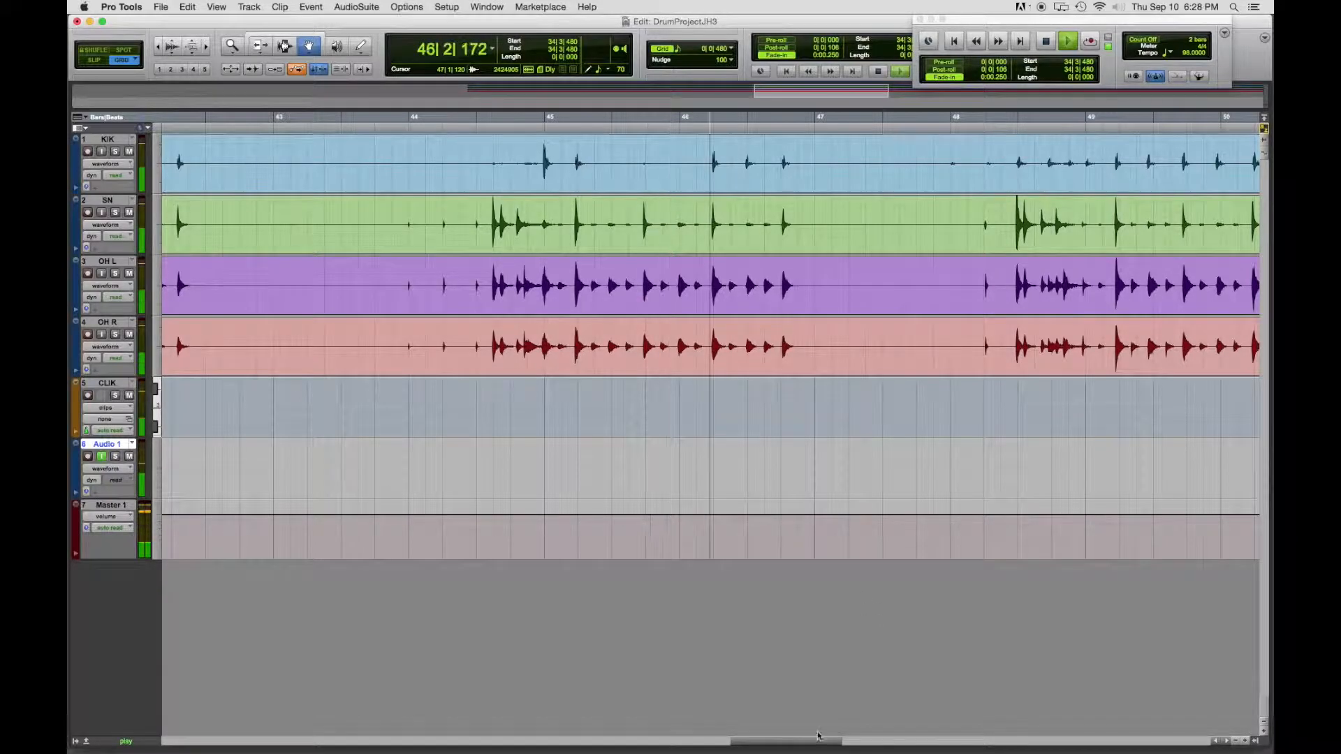
pyautogui.moveTo(784, 740); pyautogui.dragTo(842, 735)
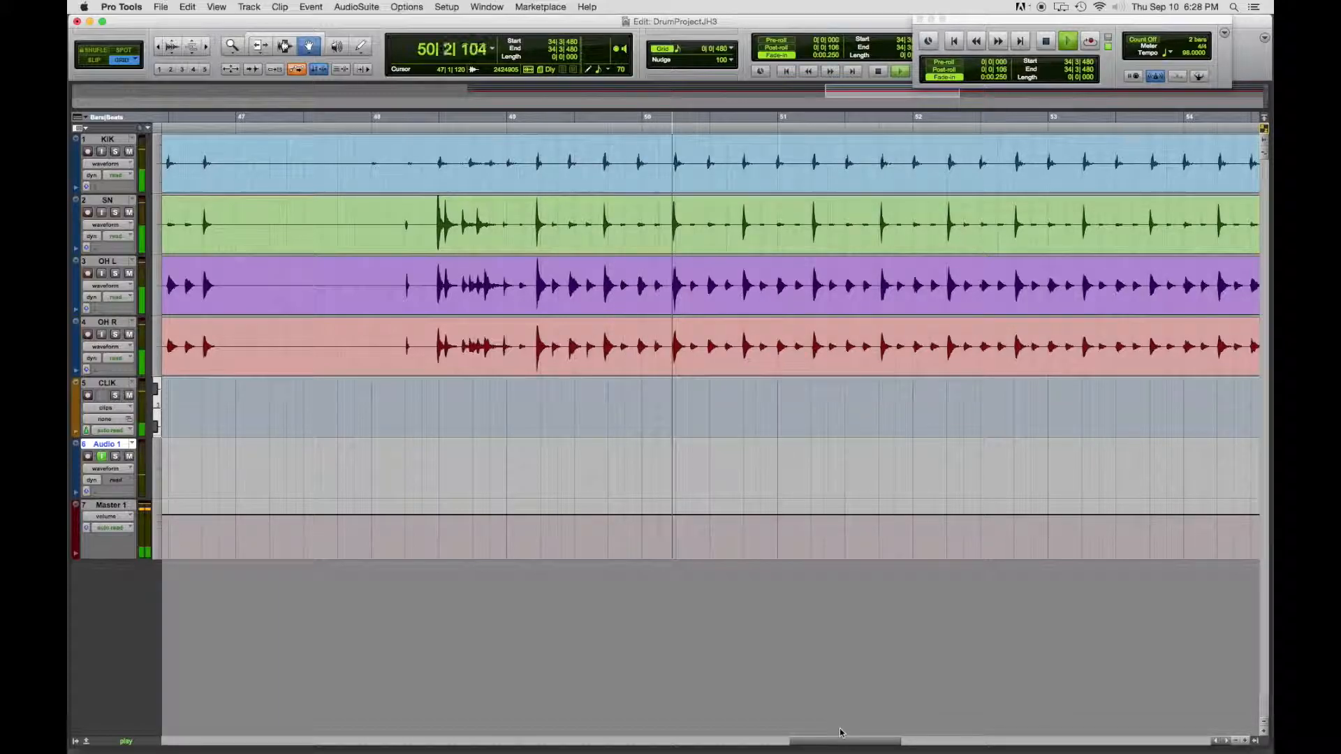
pyautogui.moveTo(814, 734); pyautogui.dragTo(828, 742)
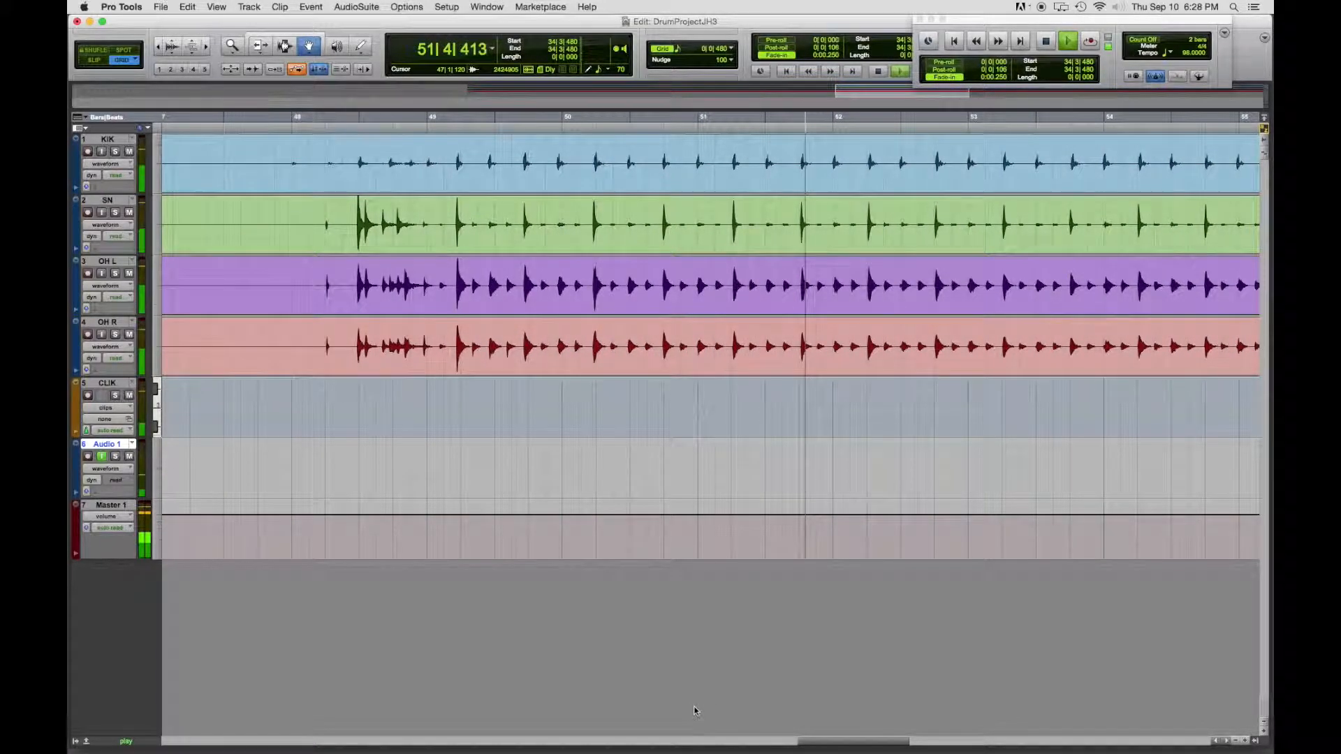
pyautogui.moveTo(877, 737); pyautogui.dragTo(908, 739)
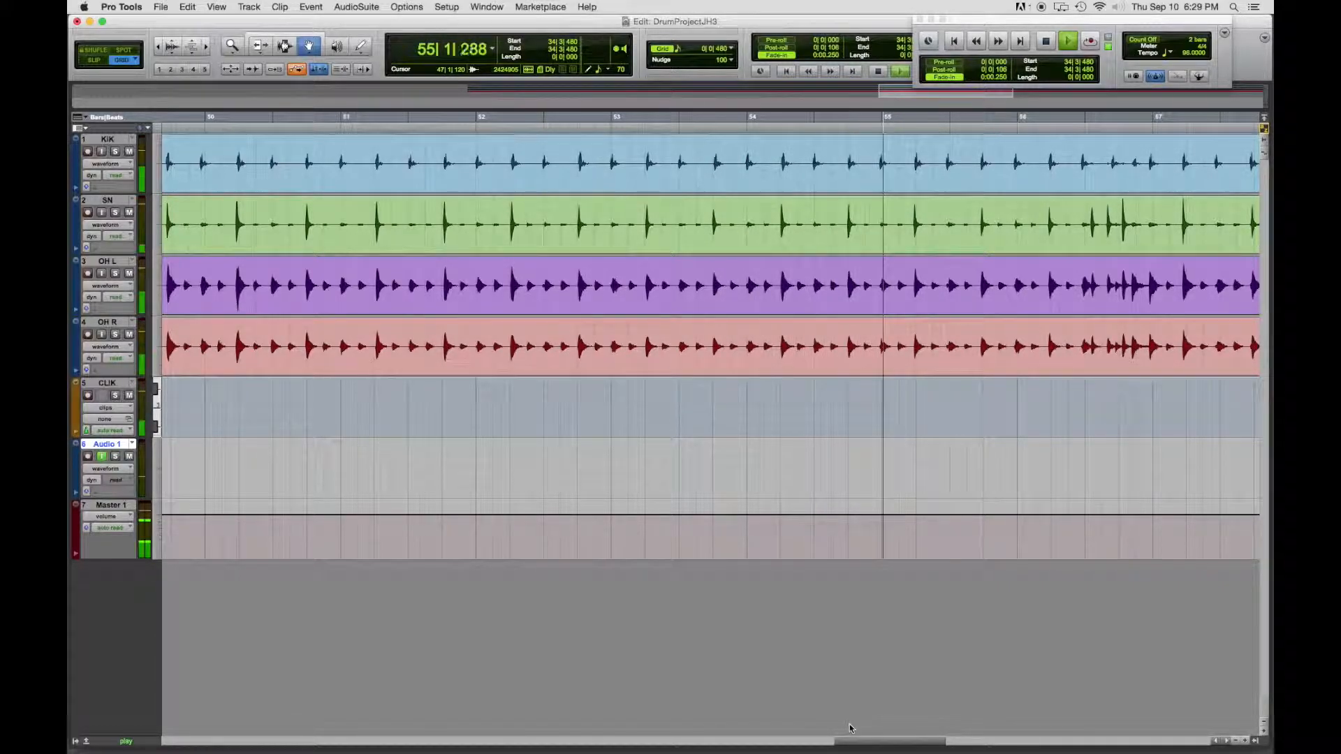
pyautogui.moveTo(892, 739); pyautogui.dragTo(904, 744)
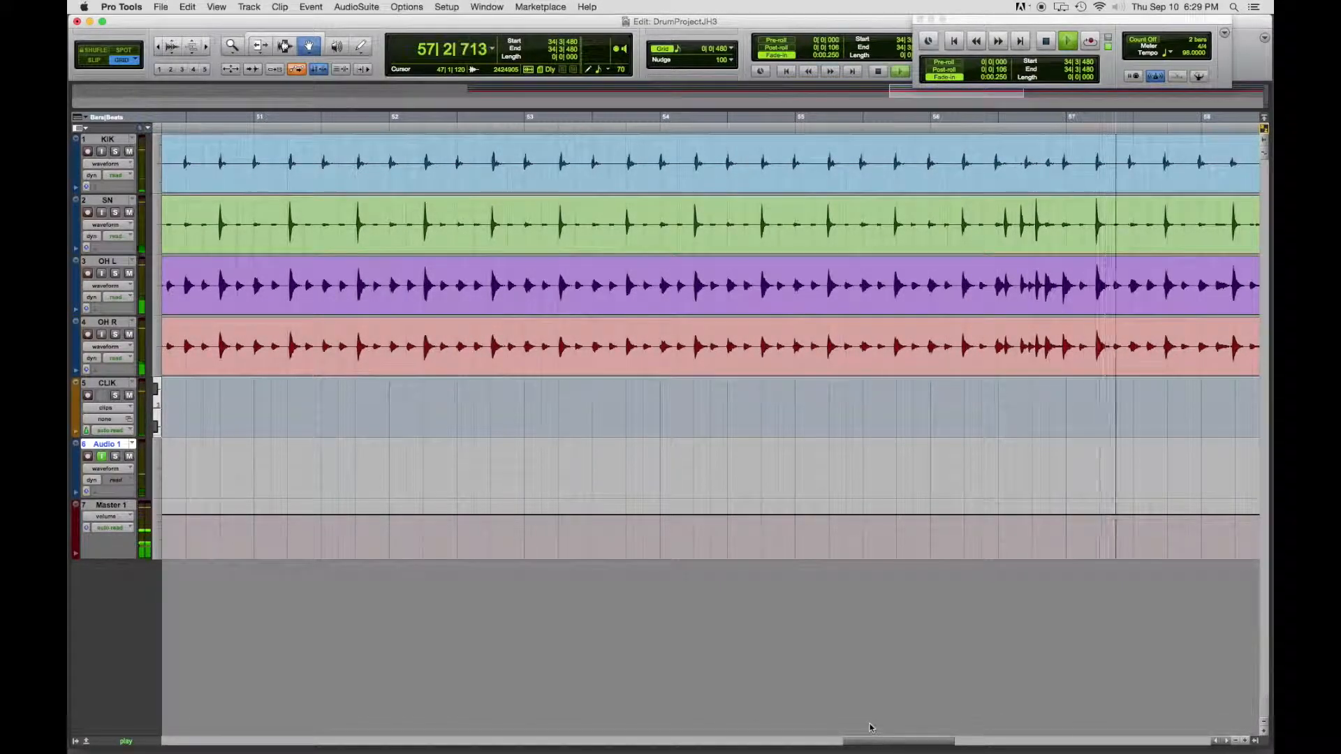
pyautogui.press('space')
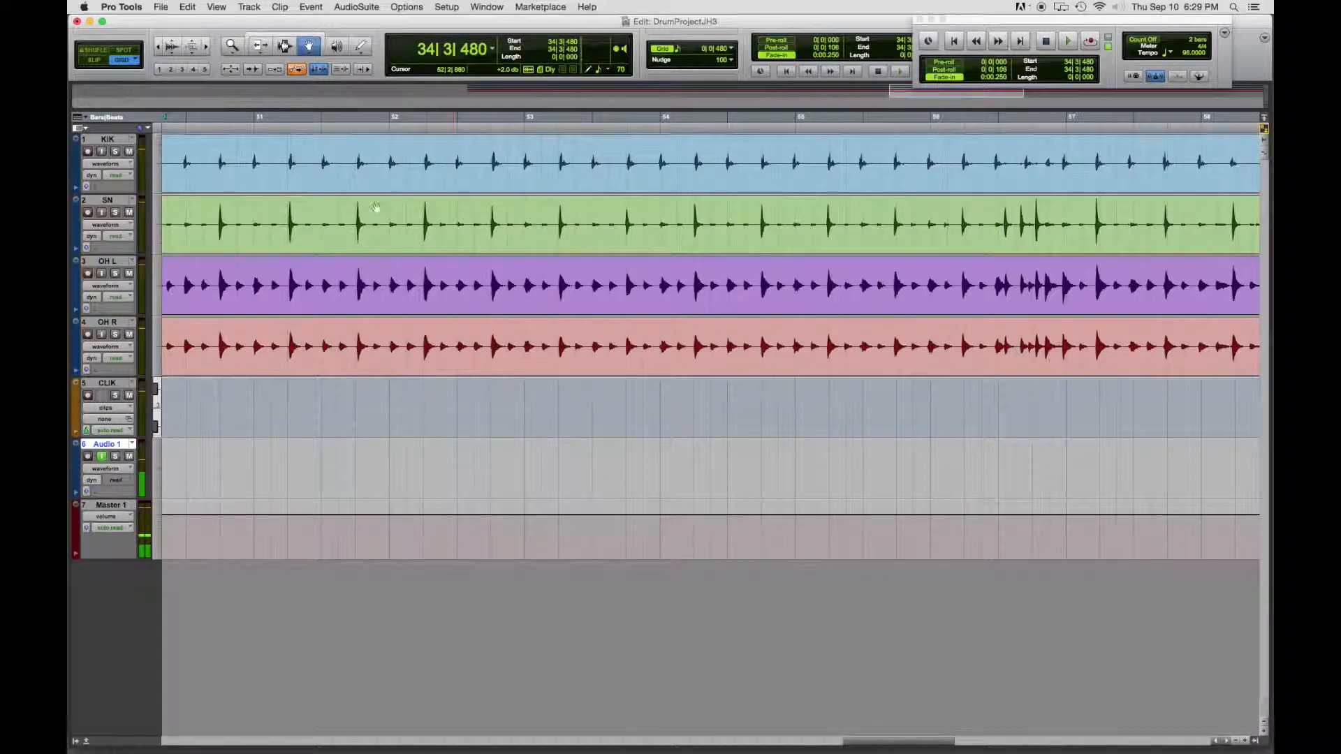
# Step: Replay the drum take from 51|1|000 to check its timing against the click, and stop playback
pyautogui.click(256, 117)
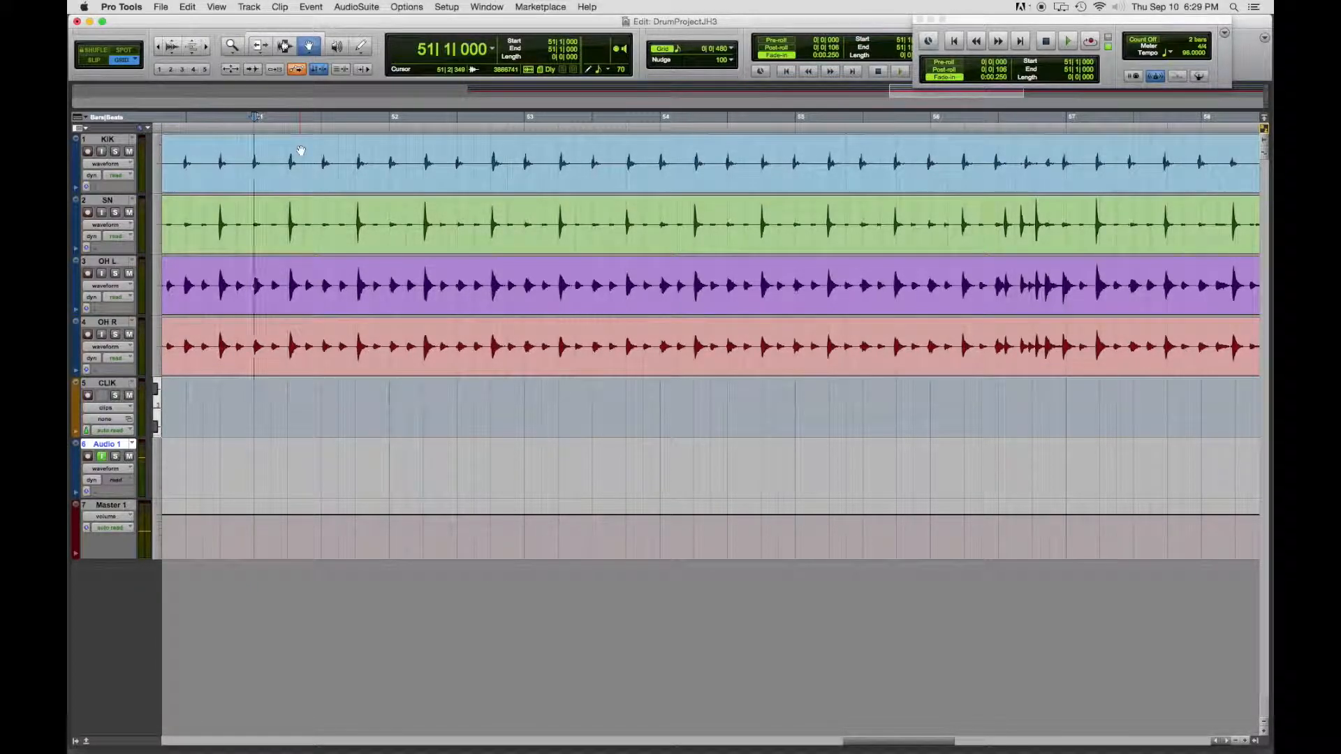
pyautogui.press('space')
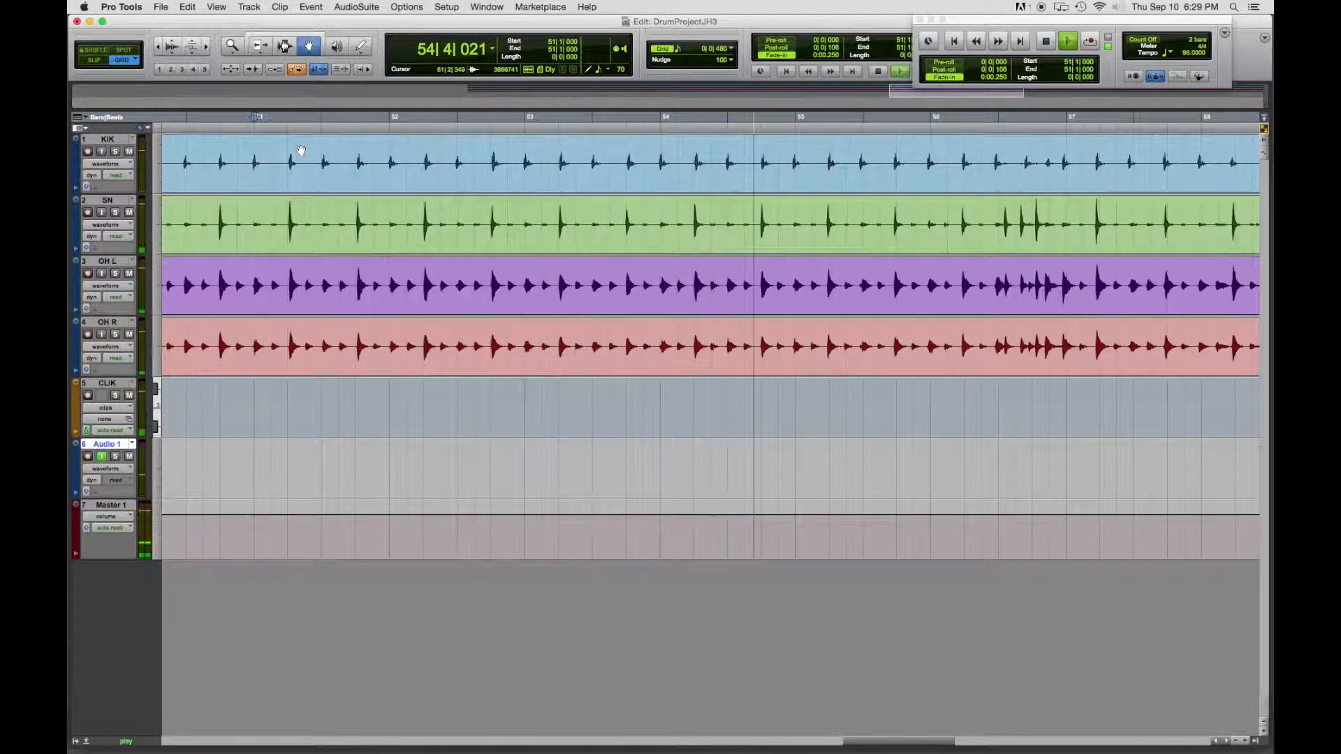
pyautogui.press('space')
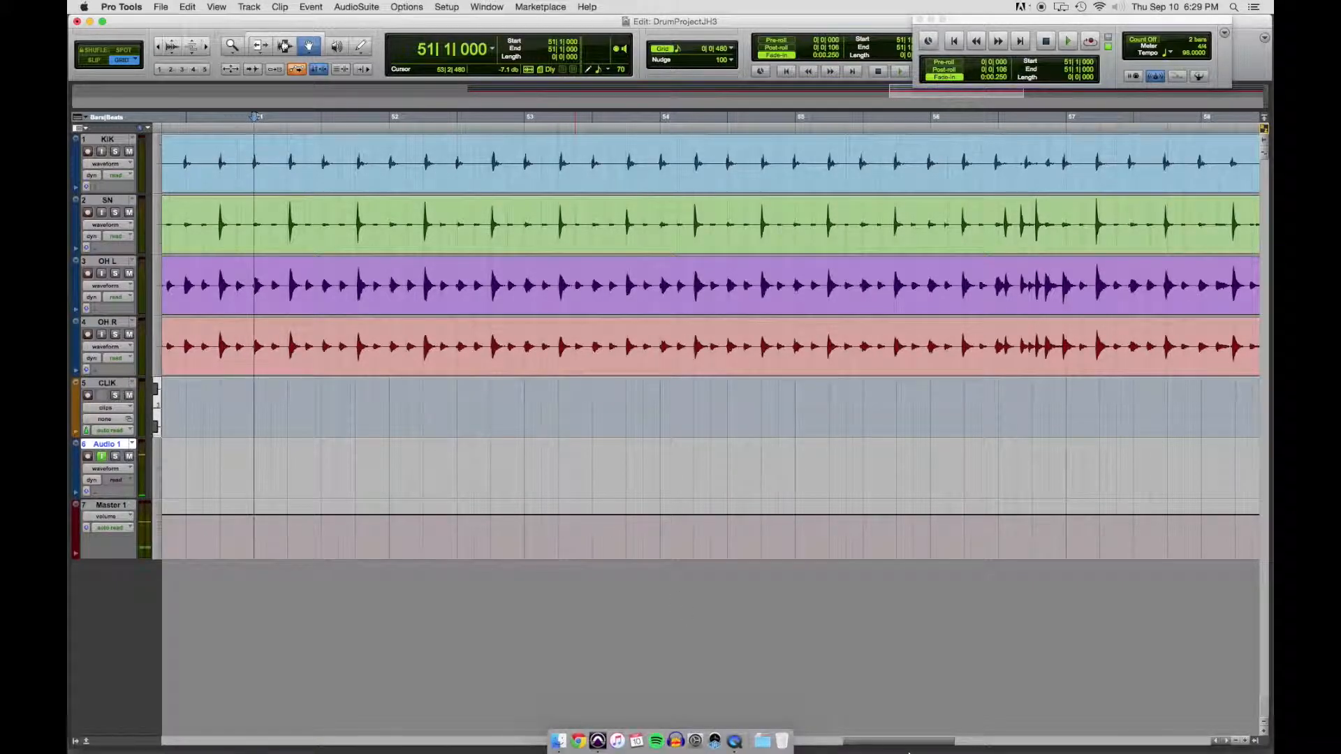
# Step: Activate the Smart Tool with the whole drum take in view
pyautogui.press('r')
pyautogui.press('r')
pyautogui.press('r')
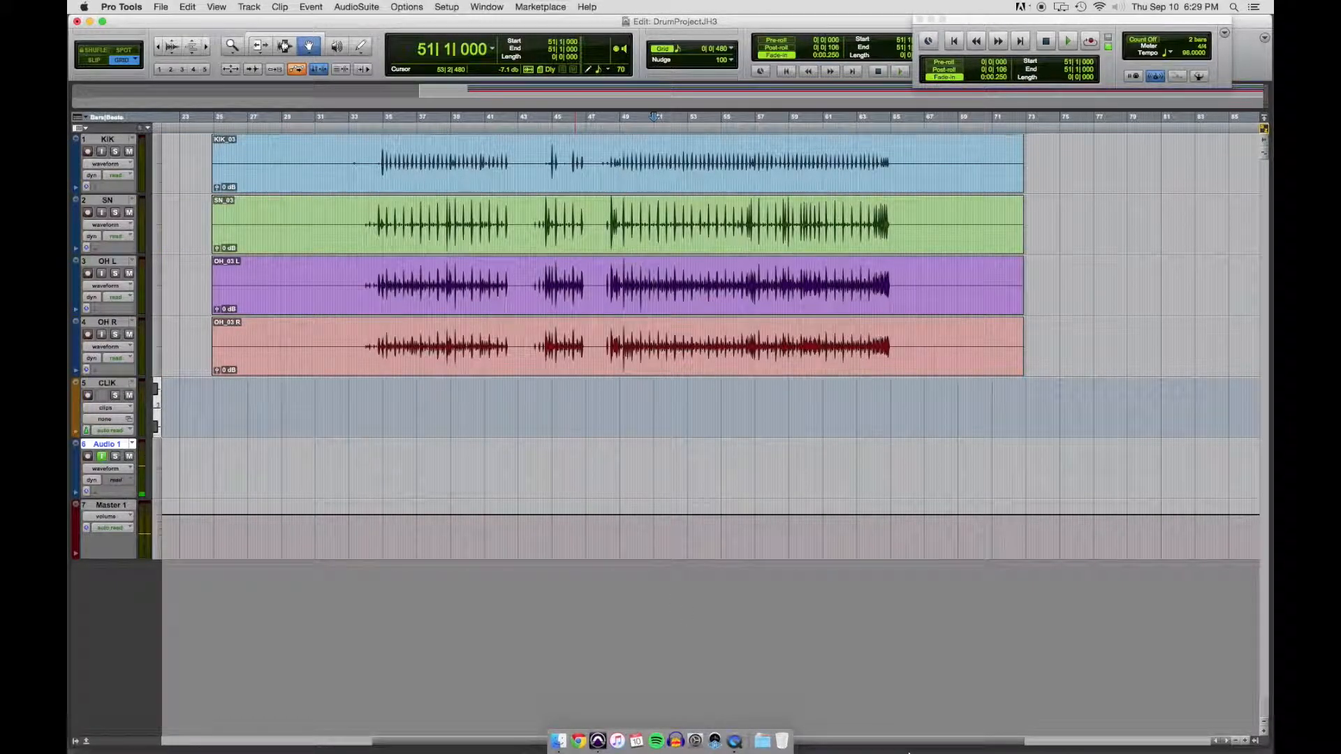
pyautogui.press('r')
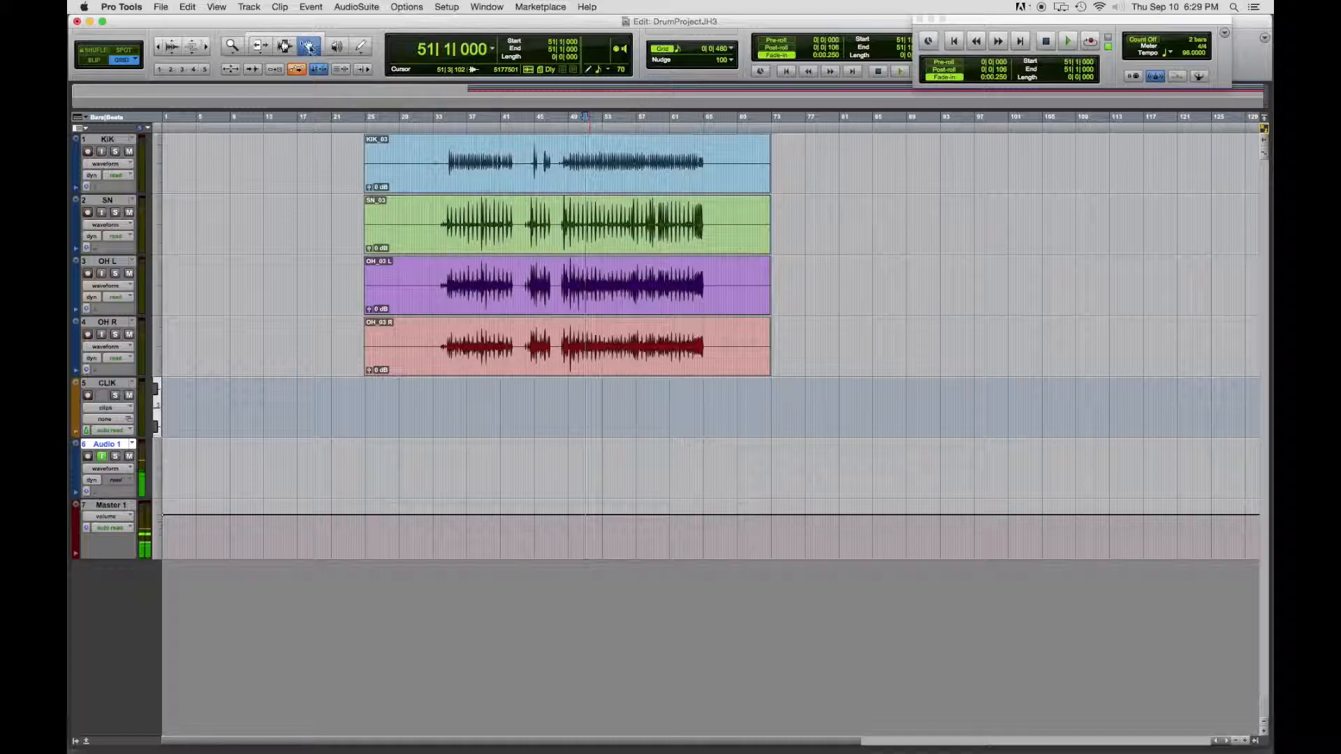
pyautogui.click(274, 37)
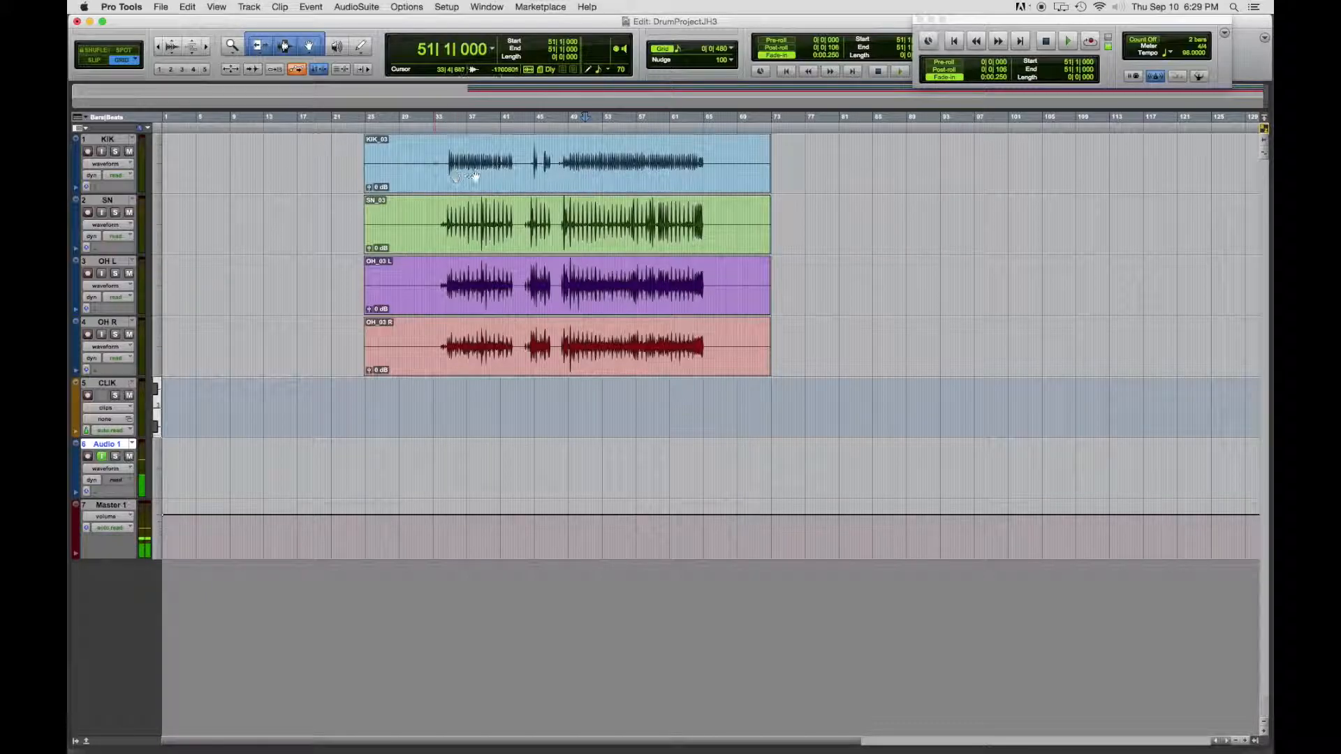
# Step: Try to move the KIK_03 clip to 39|2|000 on its own and undo the move
pyautogui.moveTo(453, 176); pyautogui.dragTo(573, 171)
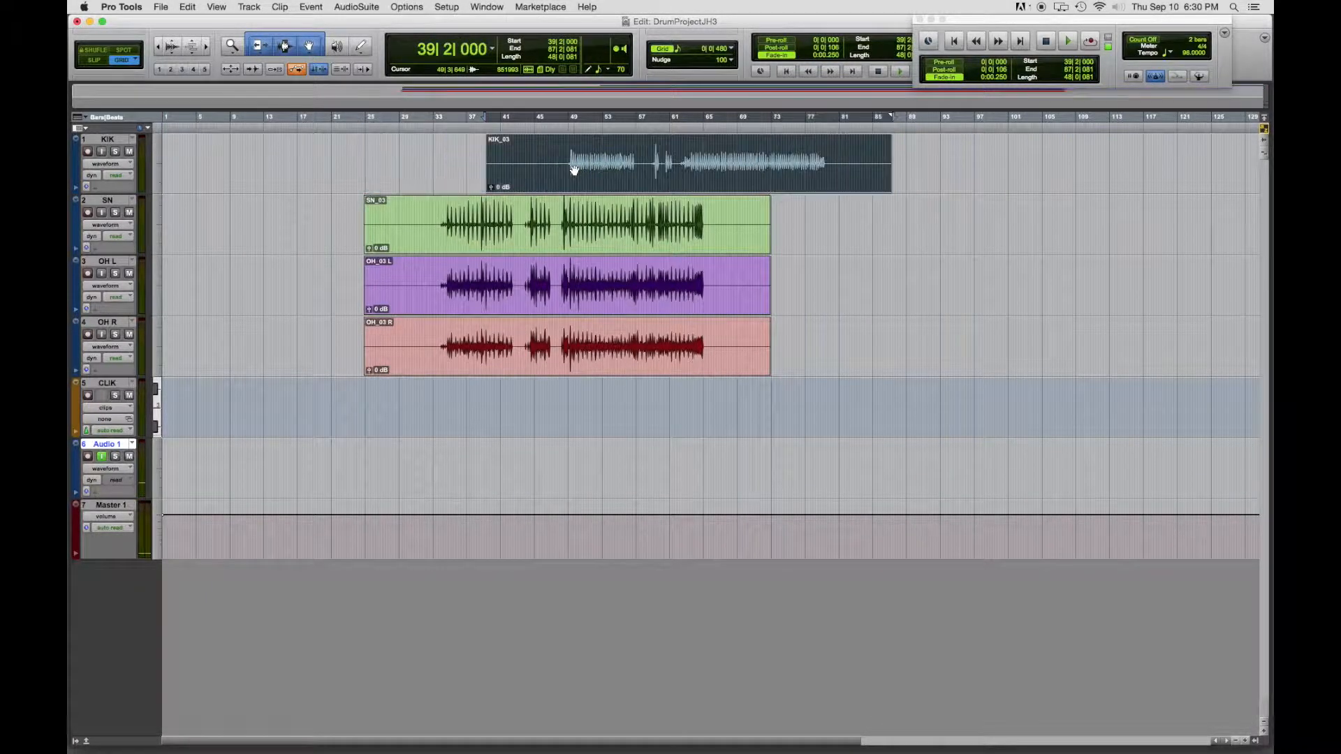
pyautogui.press('super+z')
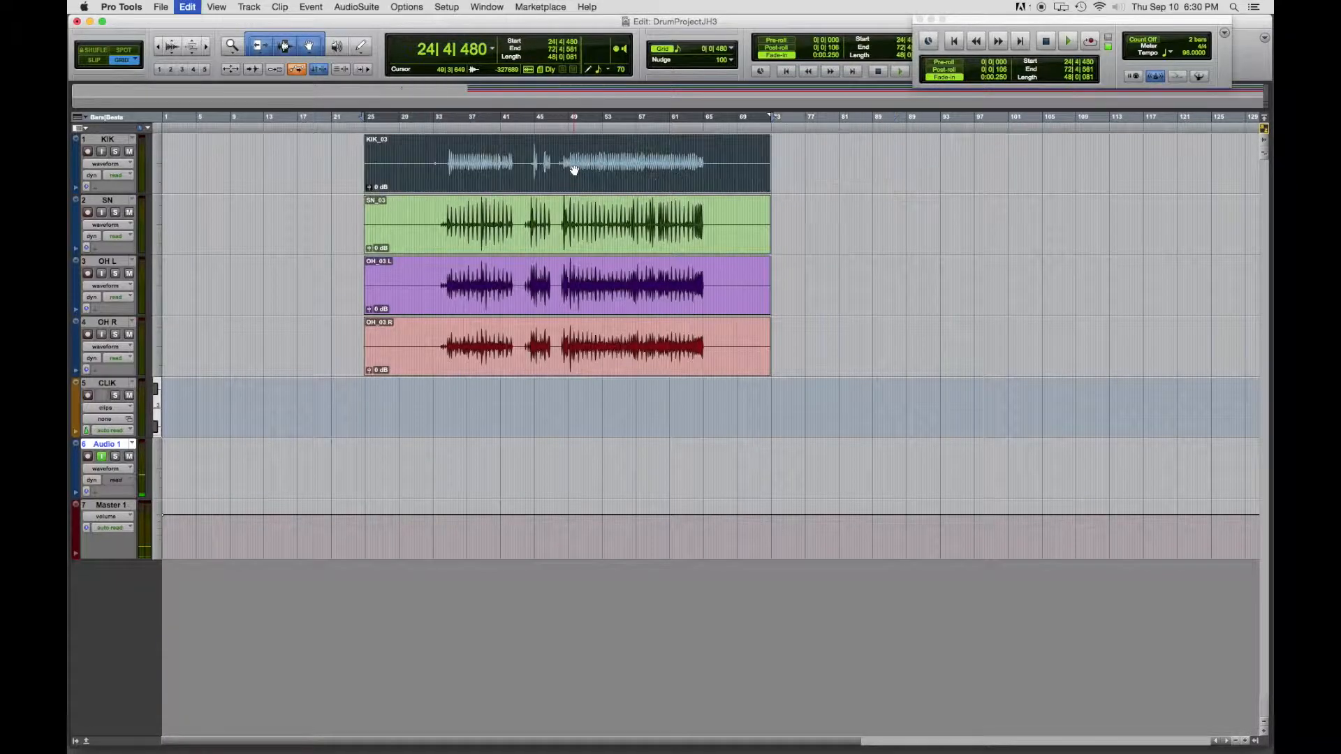
# Step: Try range selections inside the KIK_03 clip, and trim the clip's start before undoing the trim
pyautogui.moveTo(396, 143); pyautogui.dragTo(539, 159)
pyautogui.moveTo(648, 158); pyautogui.dragTo(513, 165)
pyautogui.click(384, 155)
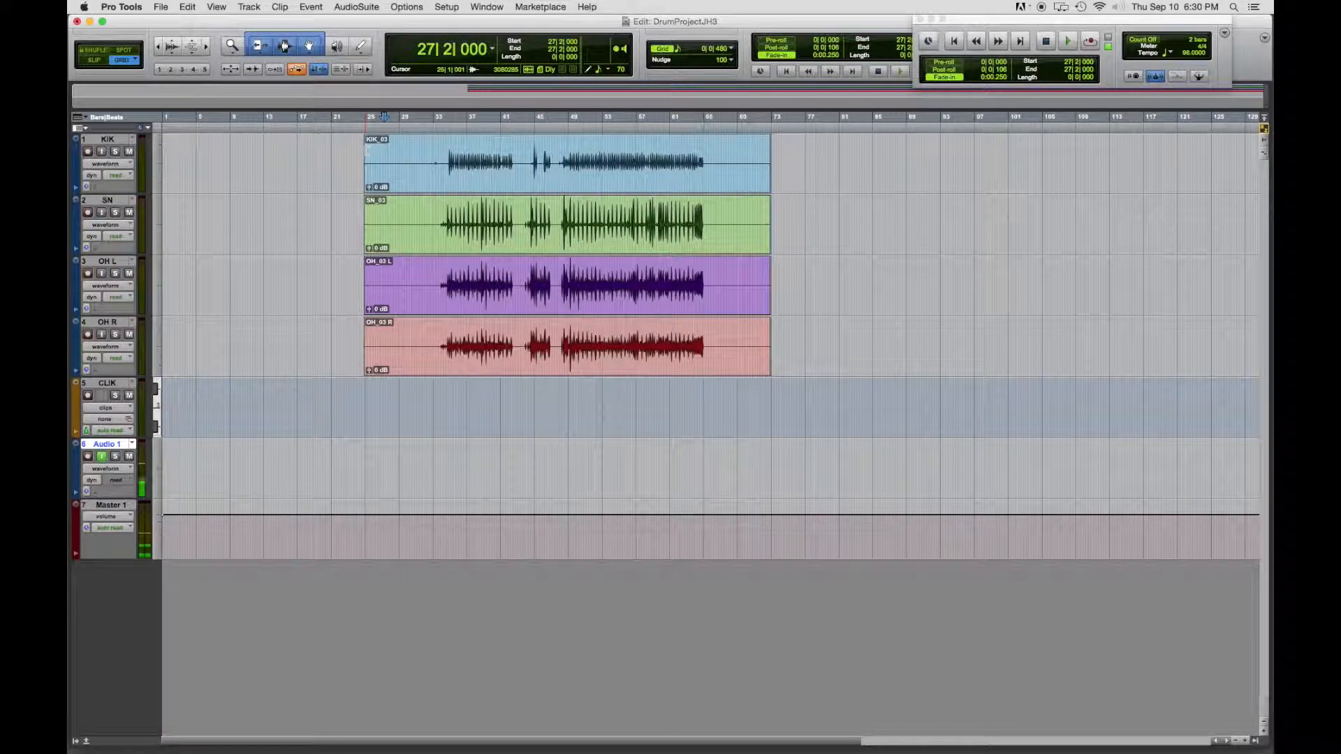
pyautogui.moveTo(367, 152); pyautogui.dragTo(419, 162)
pyautogui.press('super+z')
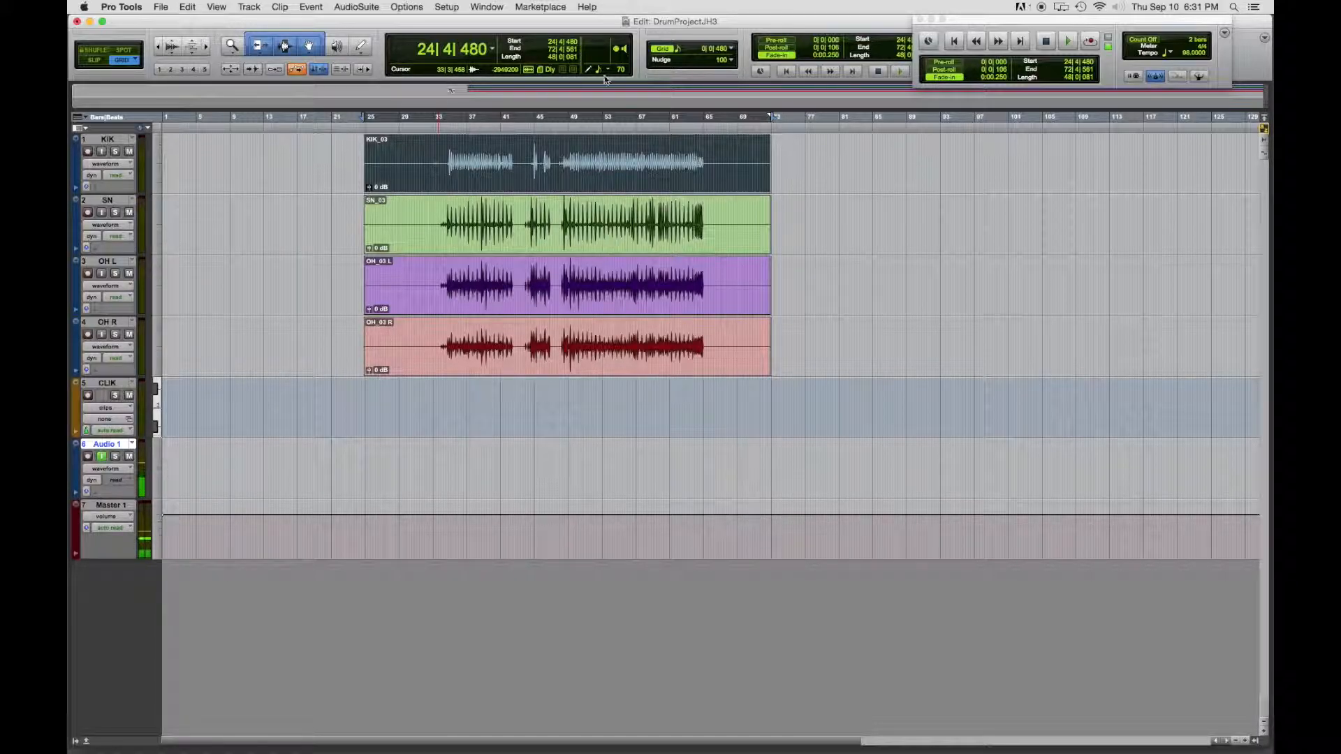
# Step: Set the grid to 1 bar and select the KIK, SN, OH L and OH R clips together
pyautogui.click(679, 54)
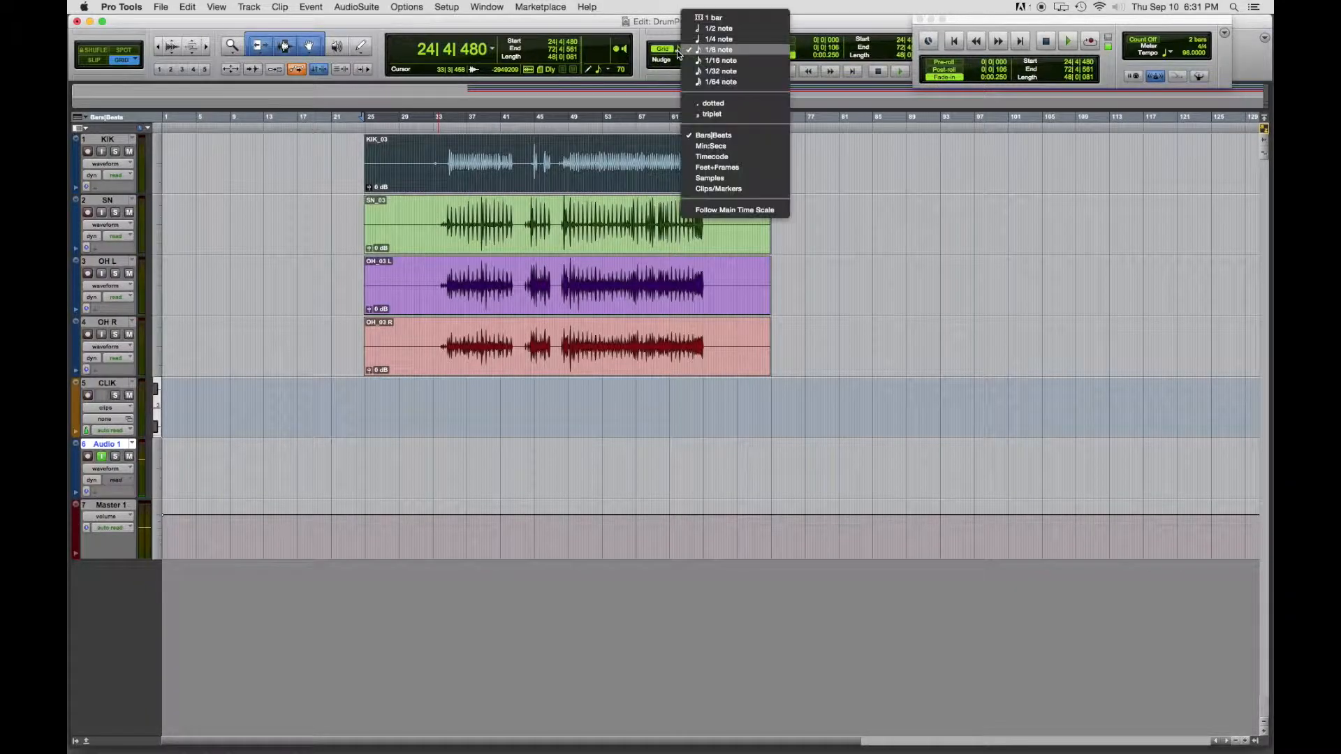
pyautogui.click(723, 18)
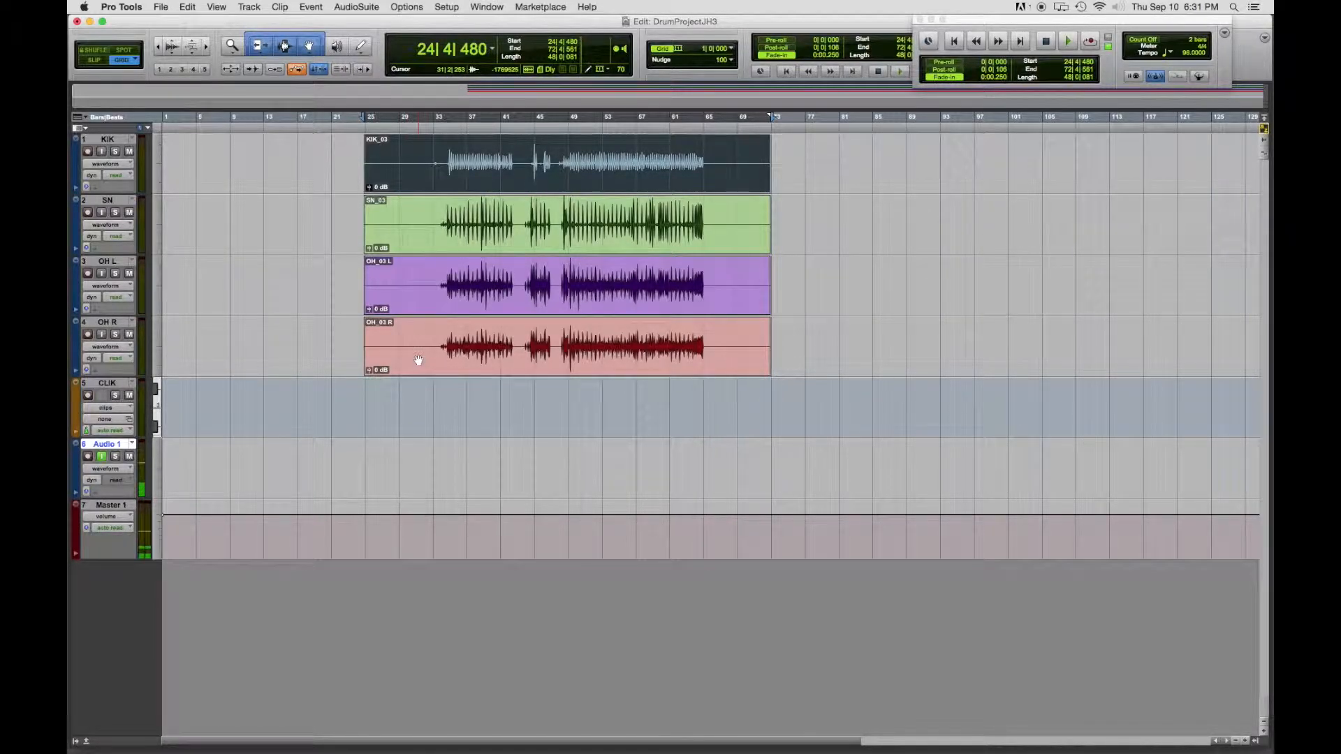
pyautogui.click(411, 243)
pyautogui.keyDown('shift'); pyautogui.click(416, 307); pyautogui.keyUp('shift')
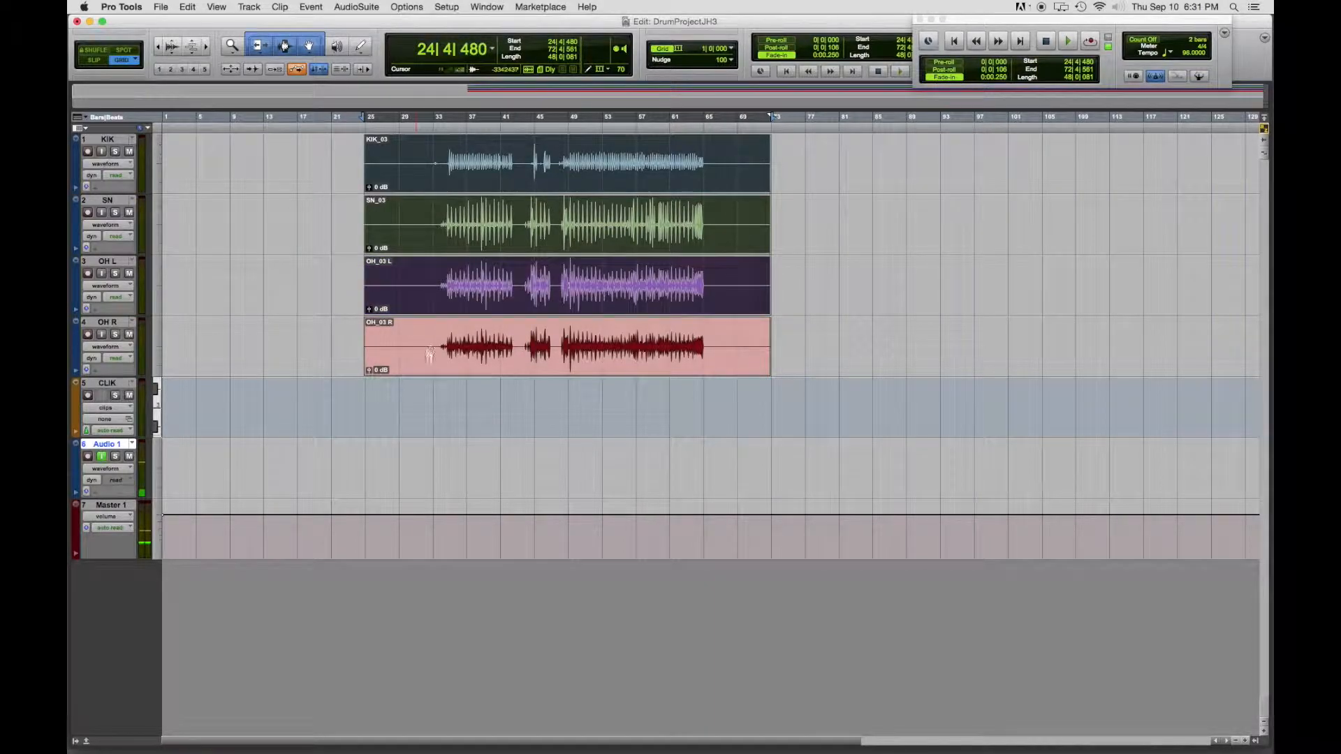
pyautogui.keyDown('shift'); pyautogui.click(424, 361); pyautogui.keyUp('shift')
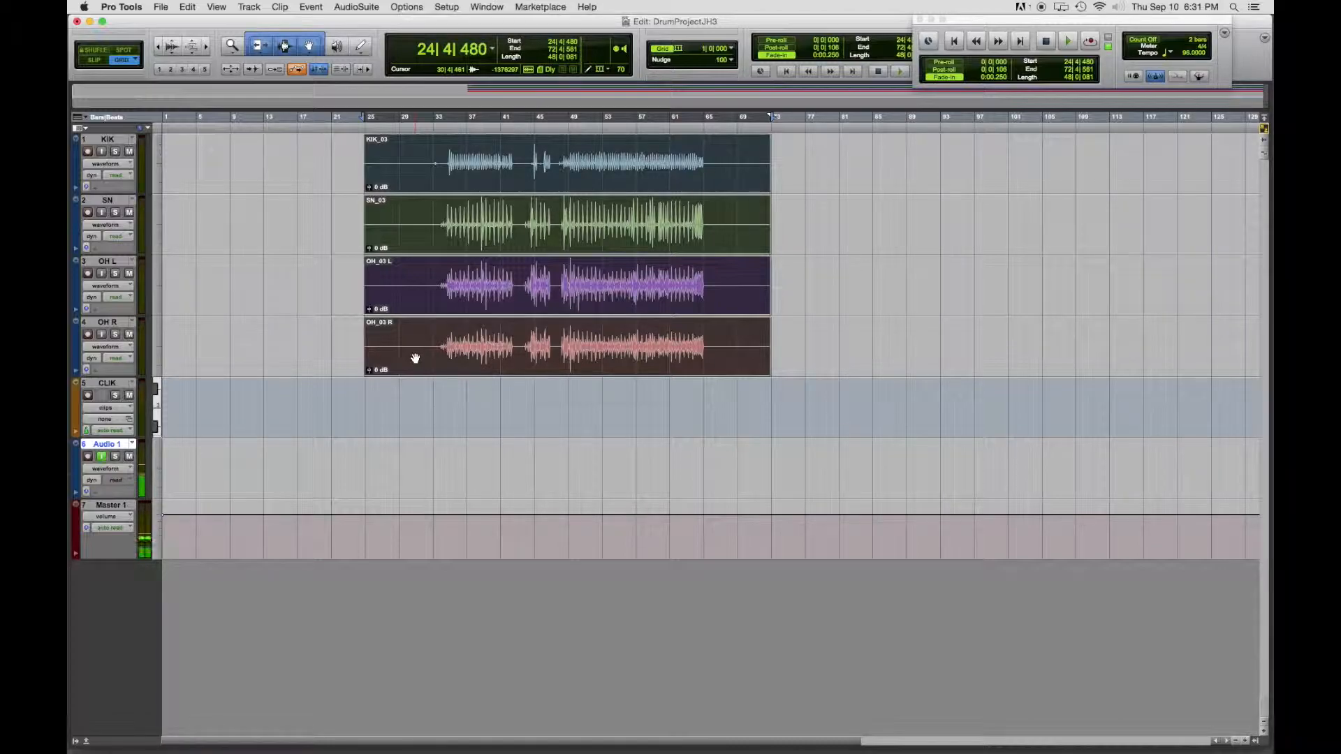
# Step: Trim the four selected drum clips together so they start at 51|1|000 and end at 57|1|000
pyautogui.press('super+bracketright')
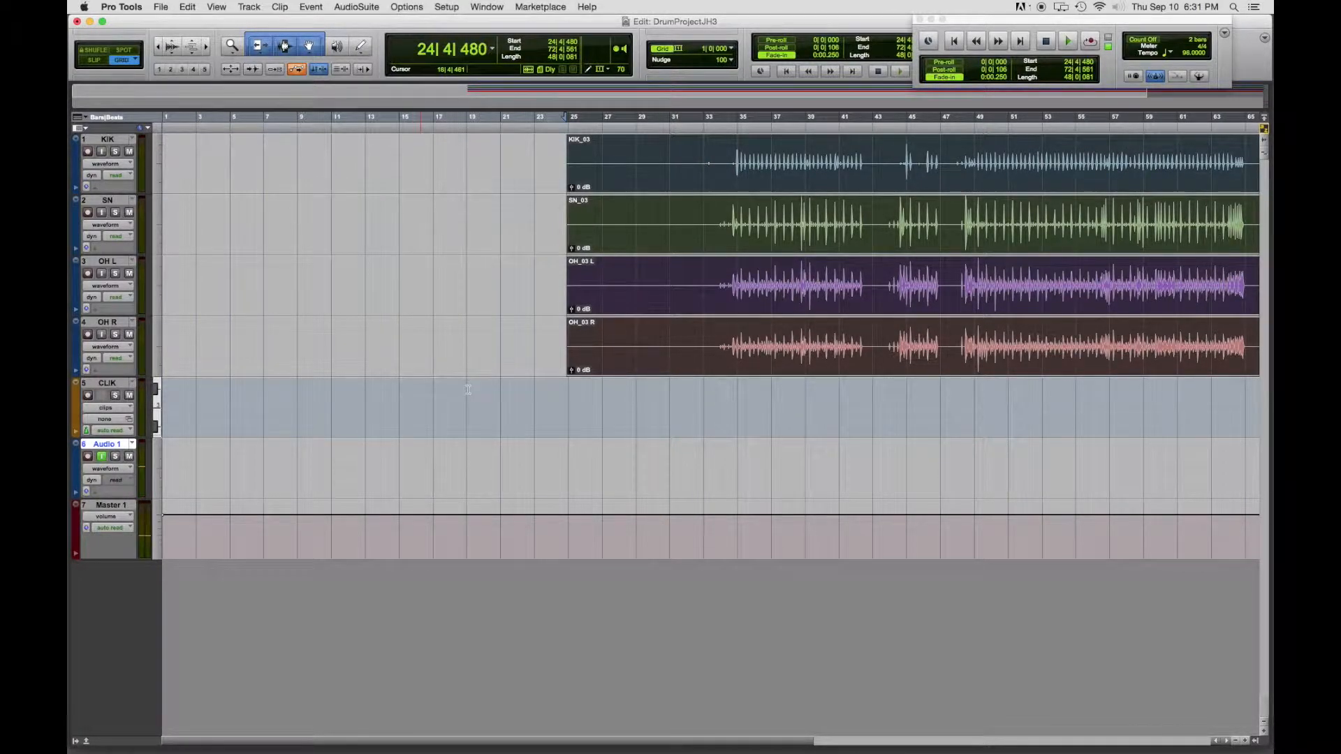
pyautogui.moveTo(634, 739); pyautogui.dragTo(768, 738)
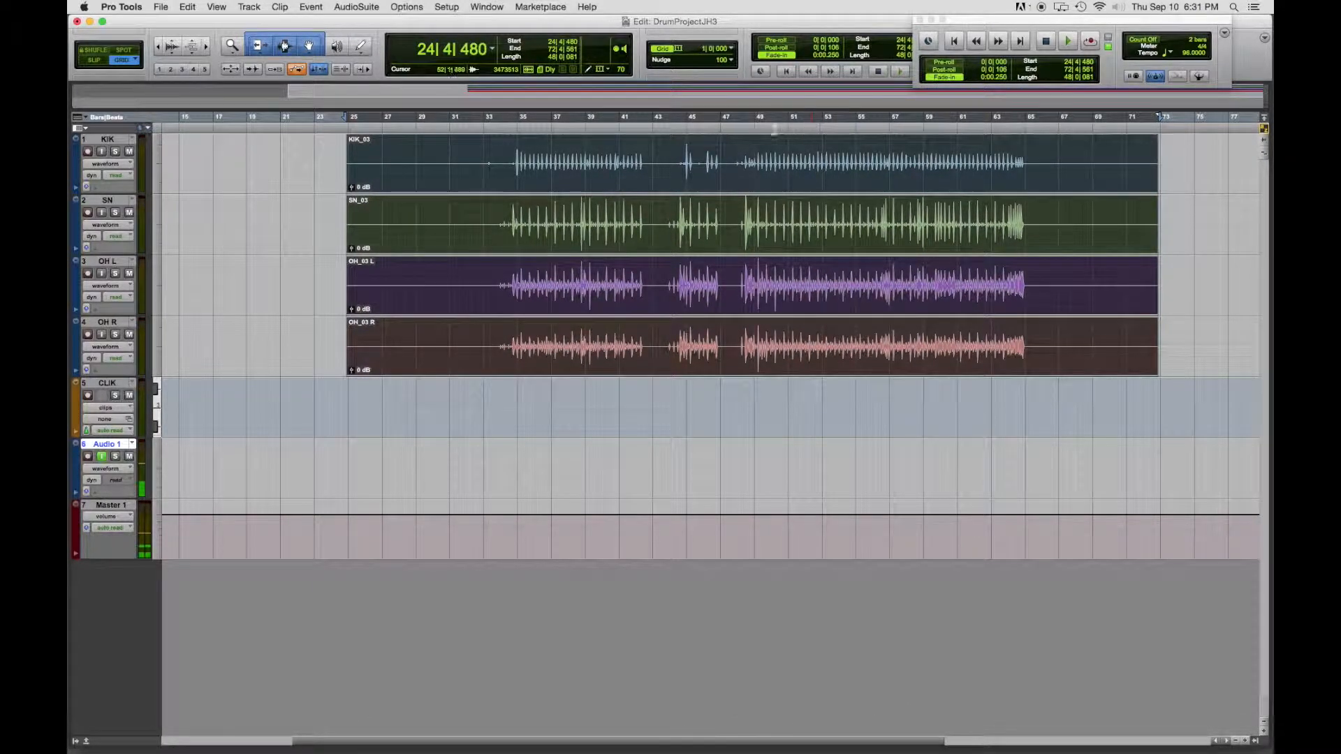
pyautogui.click(354, 174)
pyautogui.moveTo(354, 174); pyautogui.dragTo(785, 173)
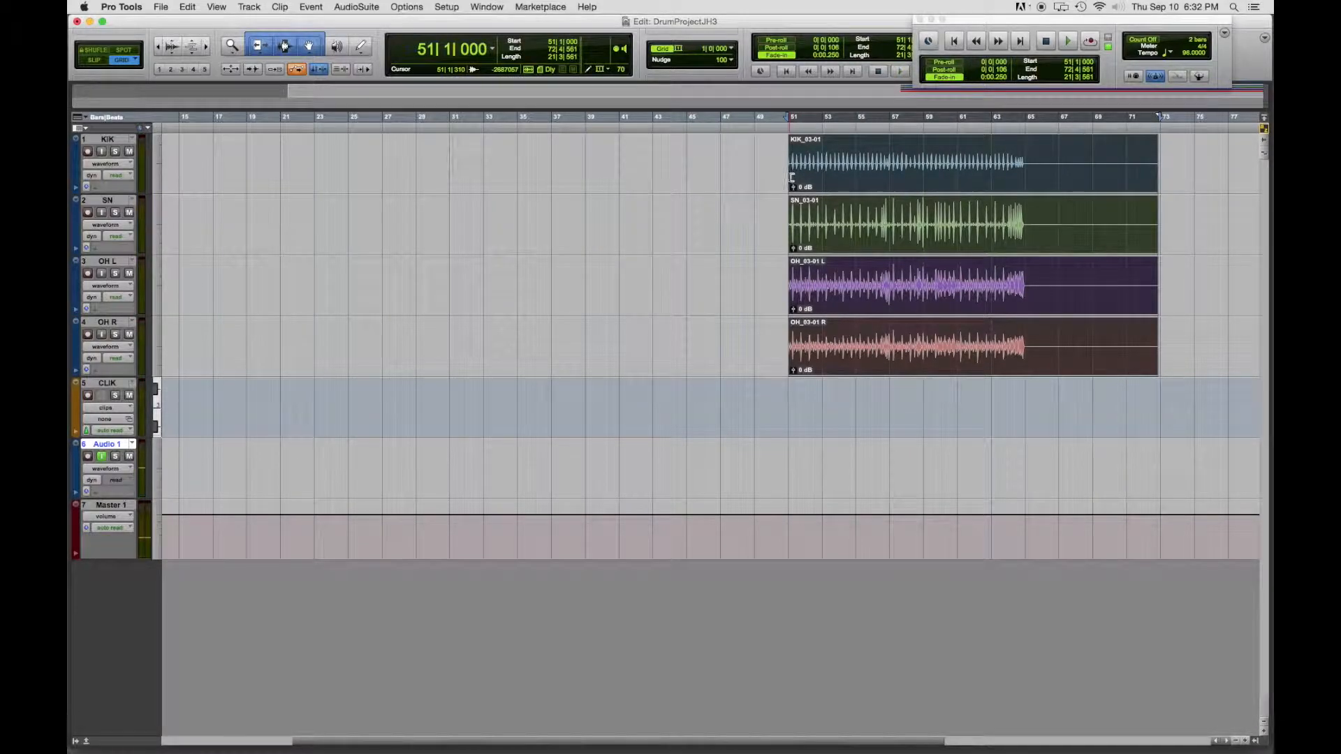
pyautogui.moveTo(1153, 181); pyautogui.dragTo(893, 186)
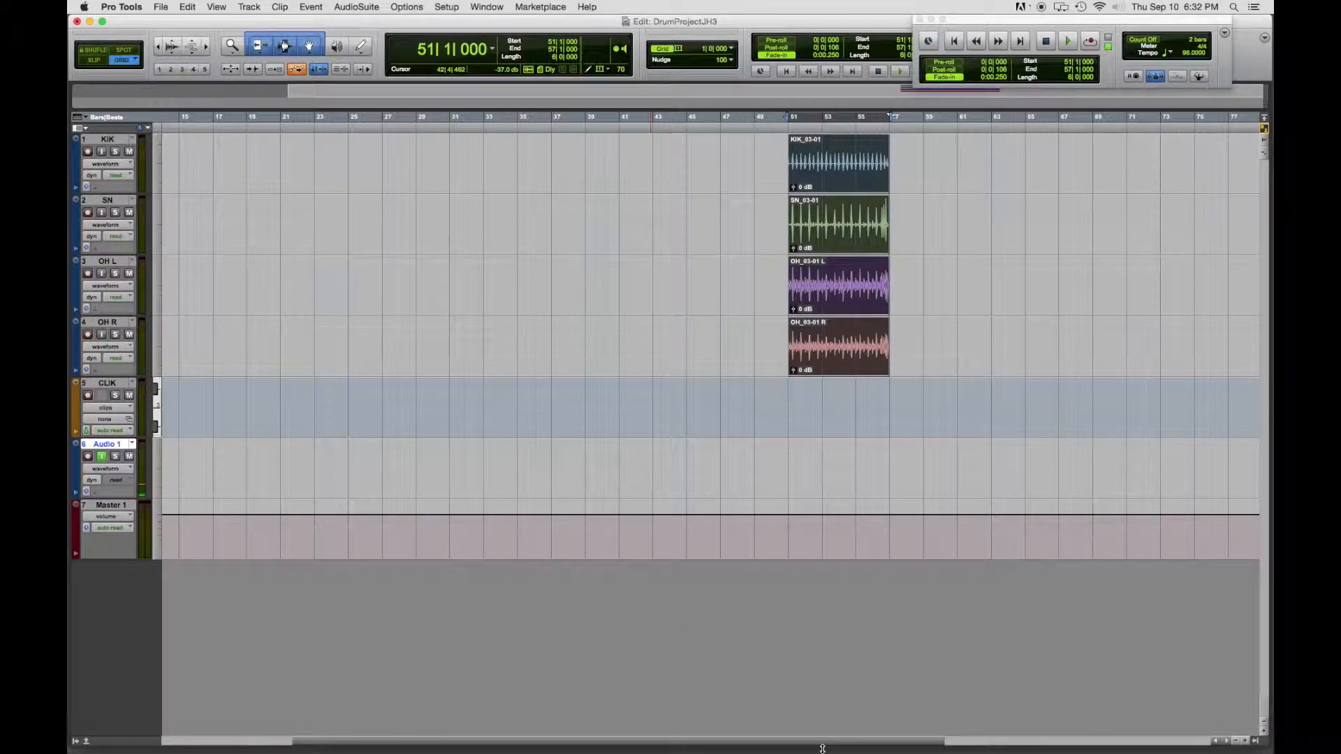
# Step: Move the four trimmed drum clips together to the session start at 1|1|000
pyautogui.moveTo(785, 743); pyautogui.dragTo(636, 748)
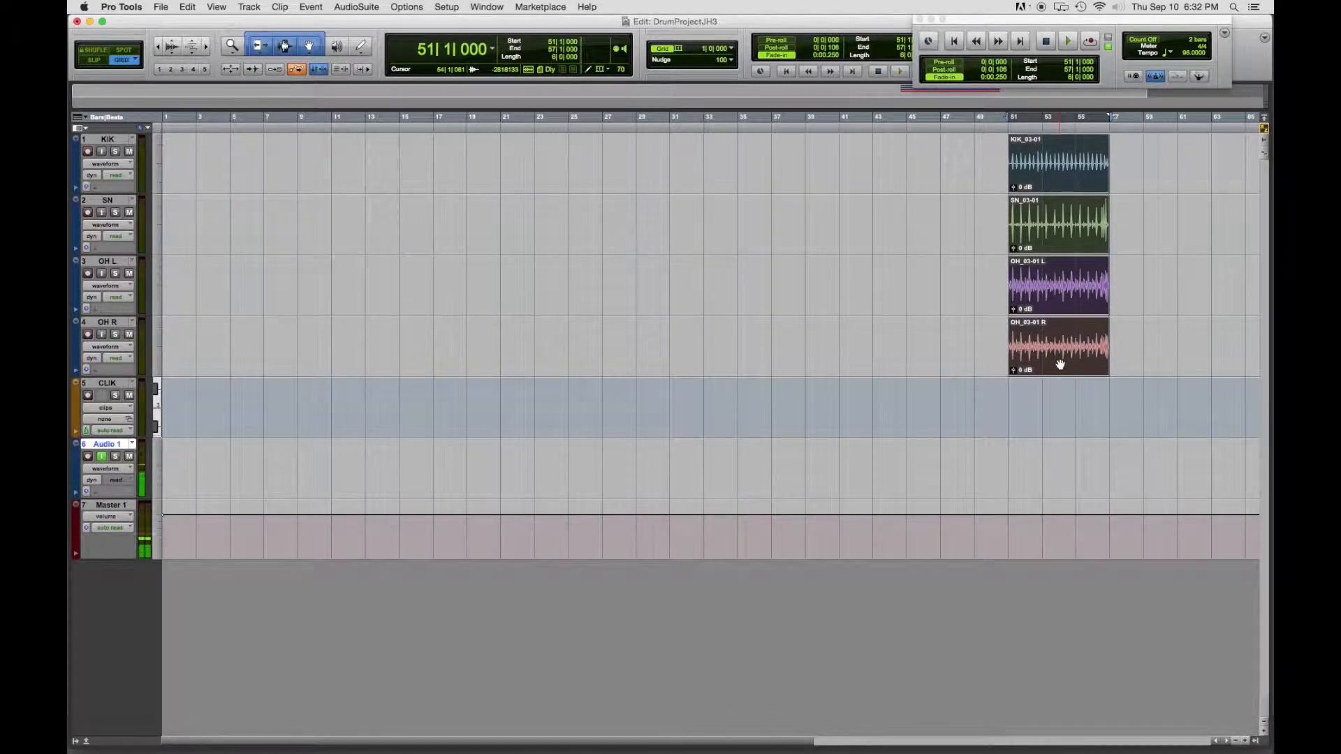
pyautogui.moveTo(1036, 360); pyautogui.dragTo(180, 312)
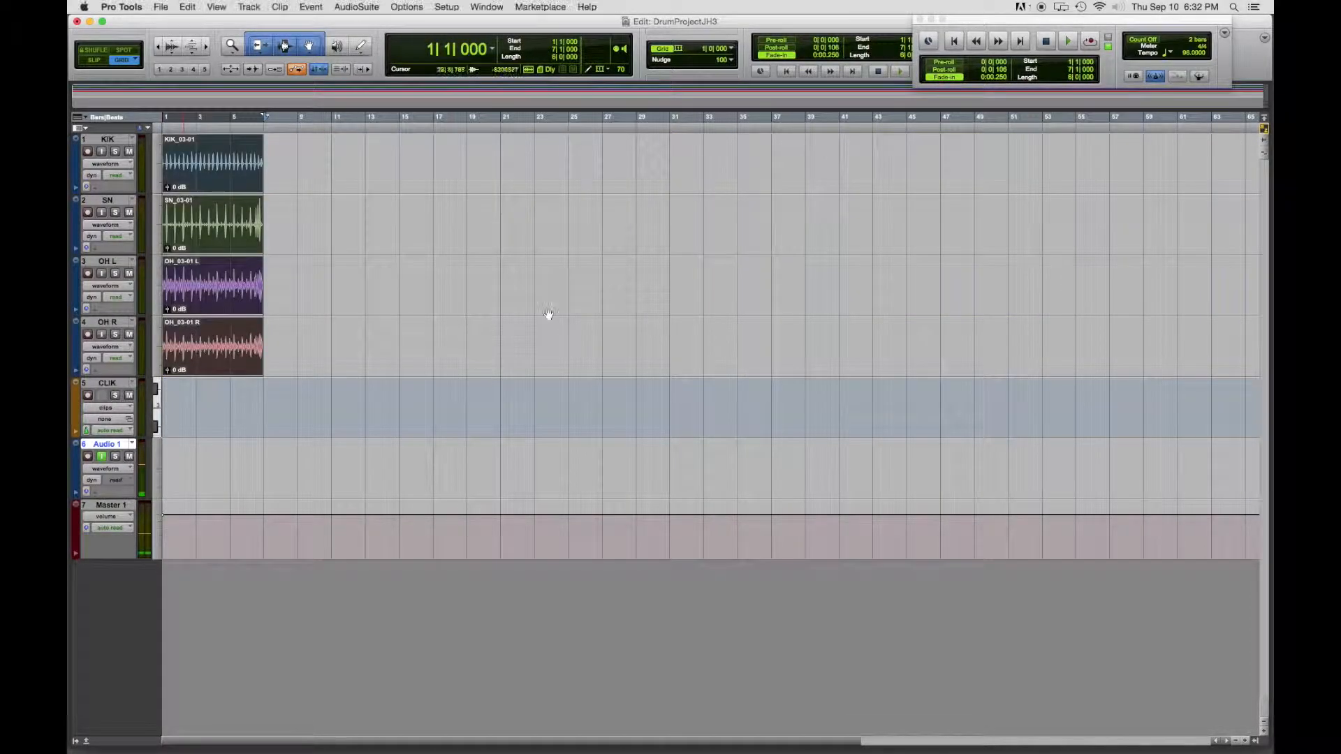
pyautogui.press('super+bracketright')
pyautogui.press('super+bracketright')
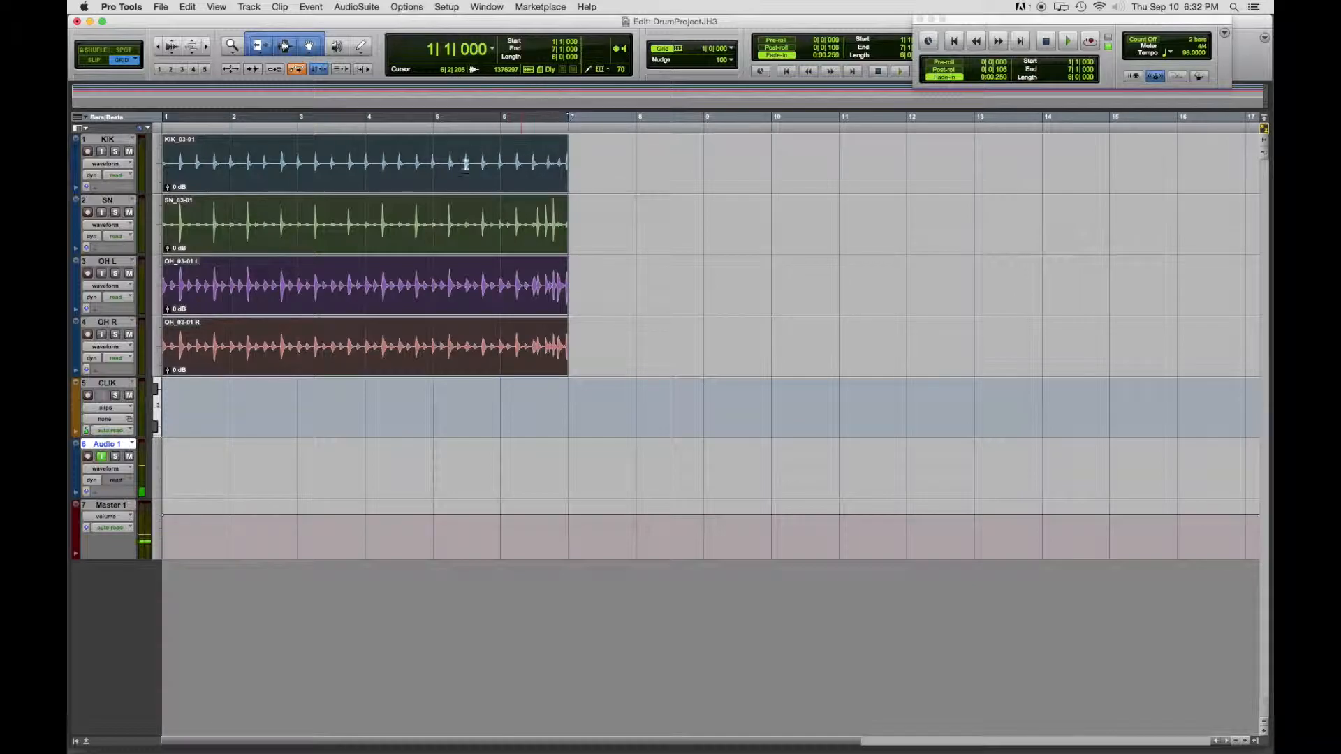
# Step: Try the grid at 1/8 note, and settle on a 1/4 note grid
pyautogui.click(681, 51)
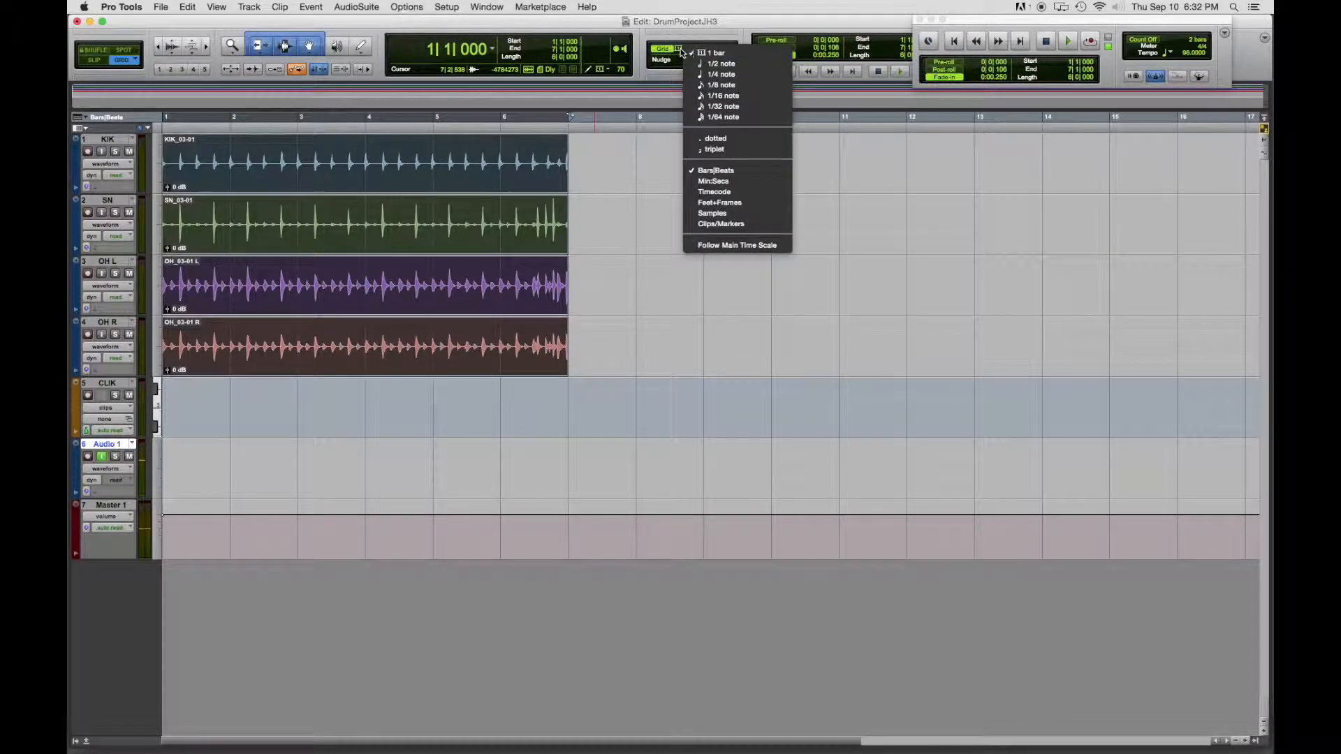
pyautogui.click(723, 85)
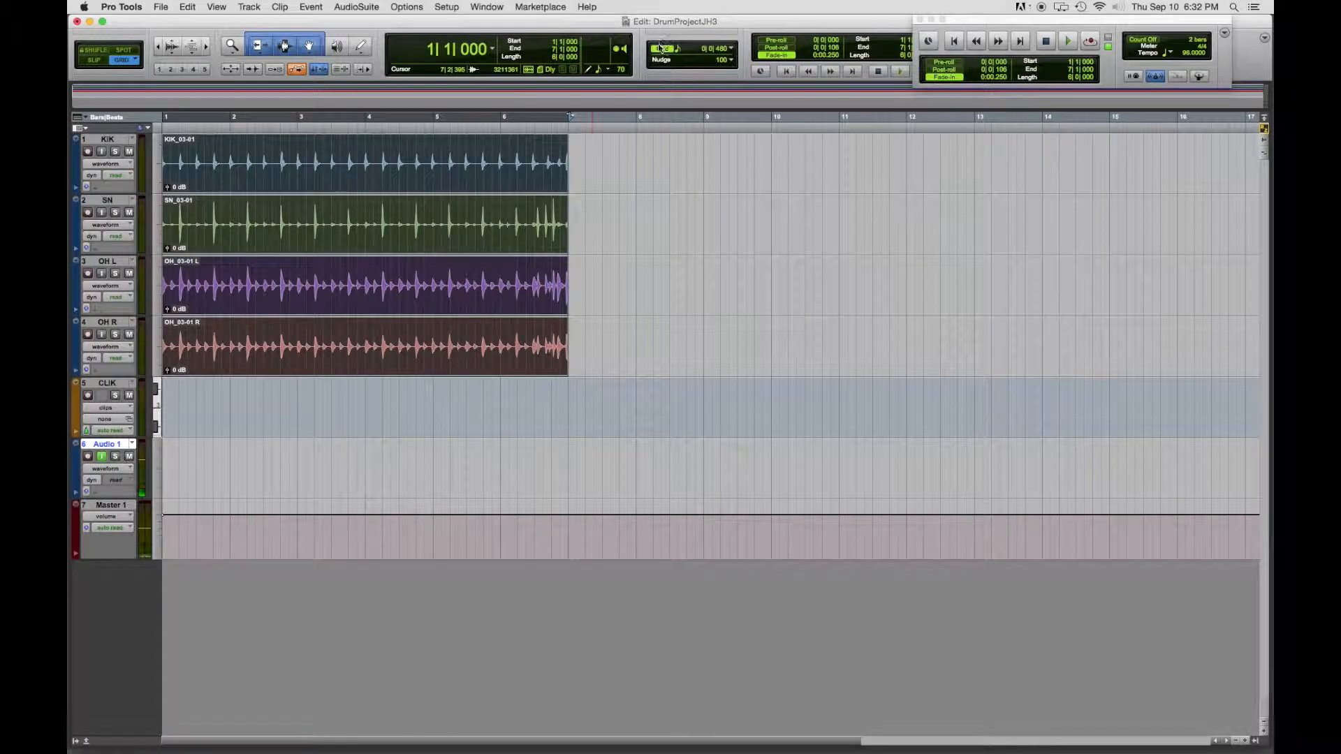
pyautogui.click(678, 51)
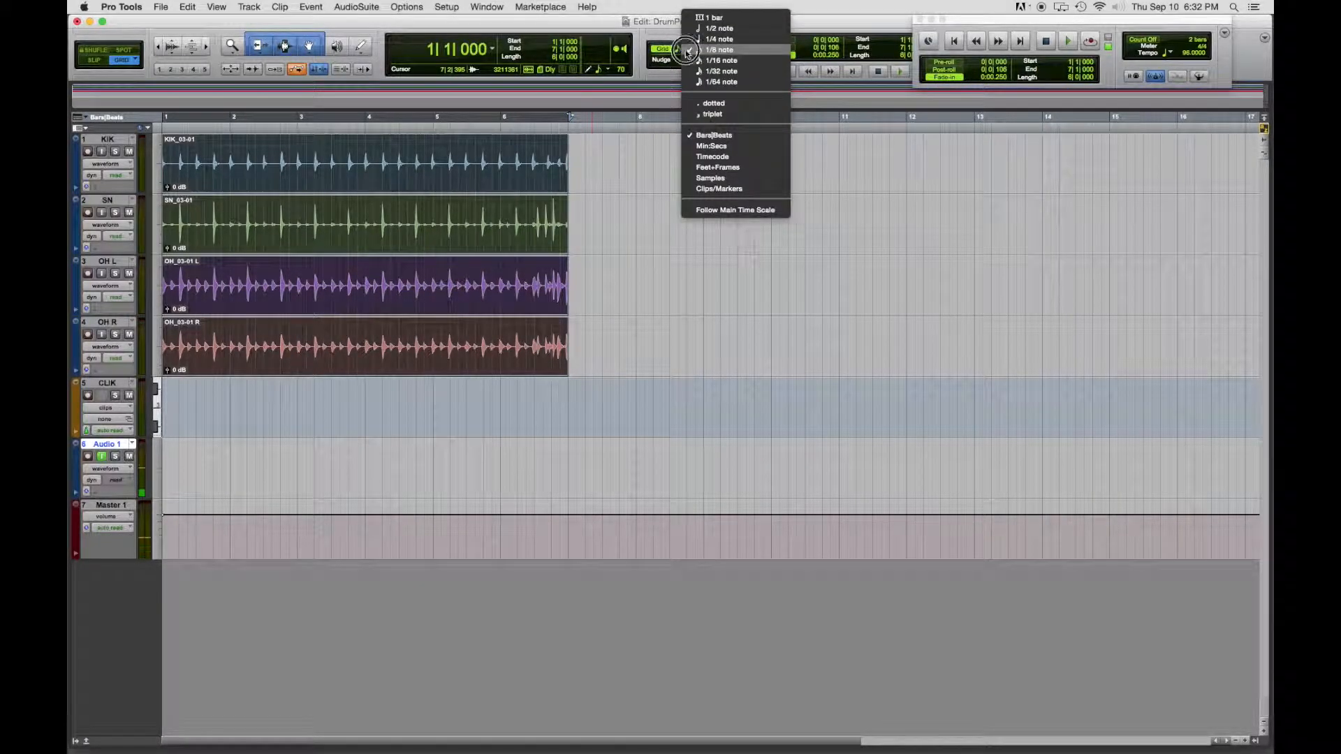
pyautogui.click(721, 54)
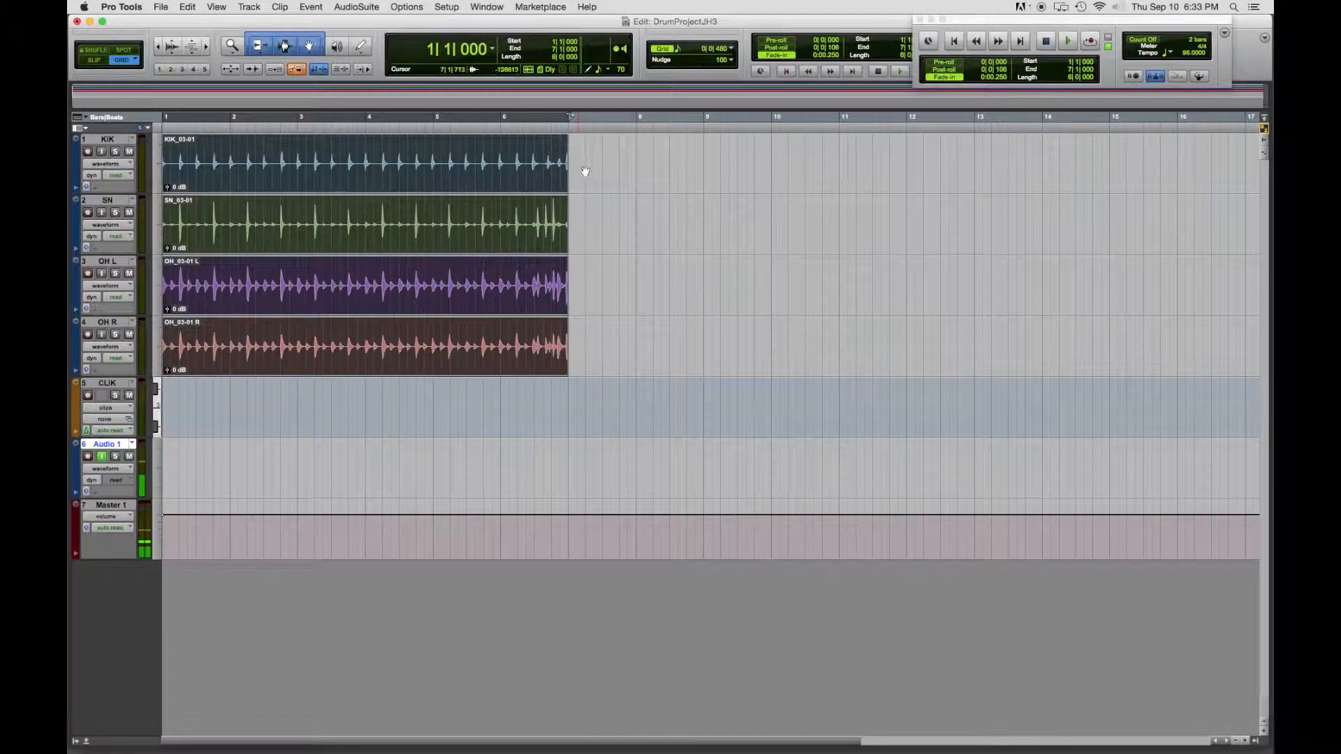
pyautogui.click(678, 53)
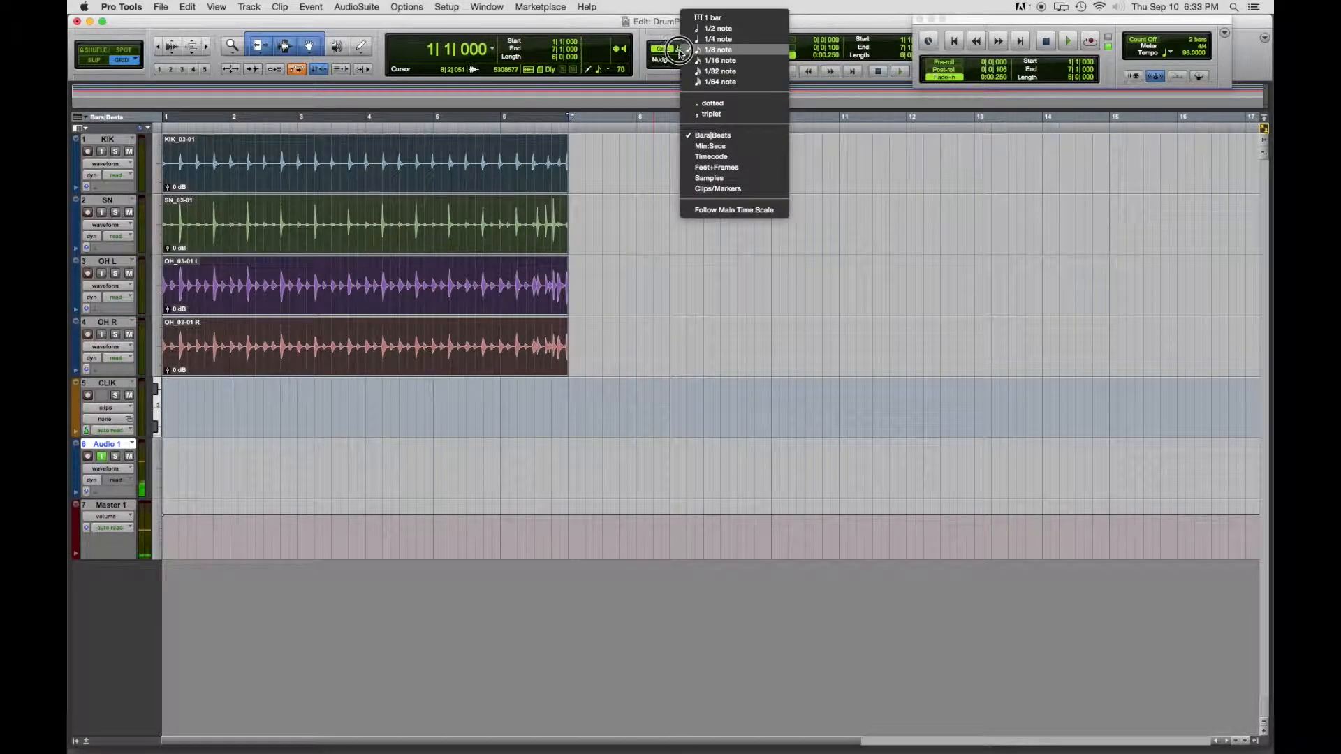
pyautogui.click(702, 39)
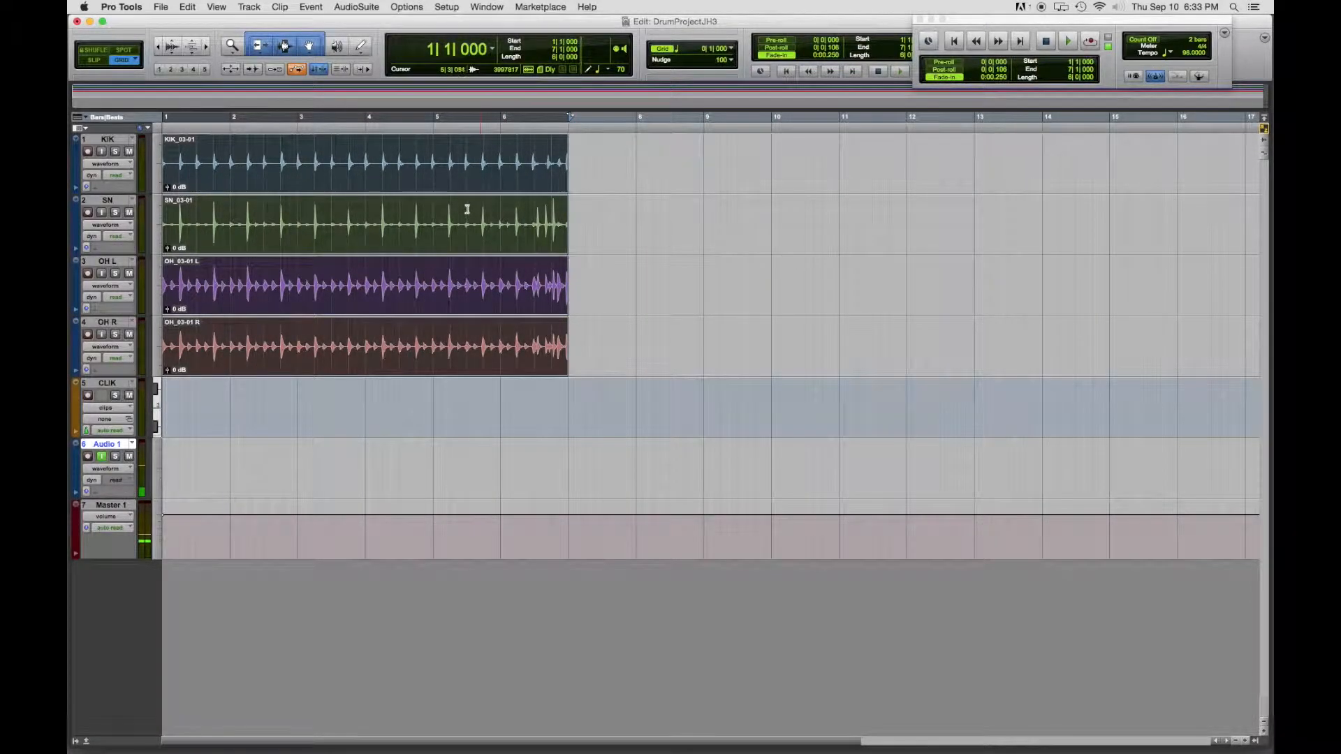
# Step: Change the edit mode to Slip with the opening bars of the drum clips in view
pyautogui.press('super+bracketright')
pyautogui.press('super+bracketright')
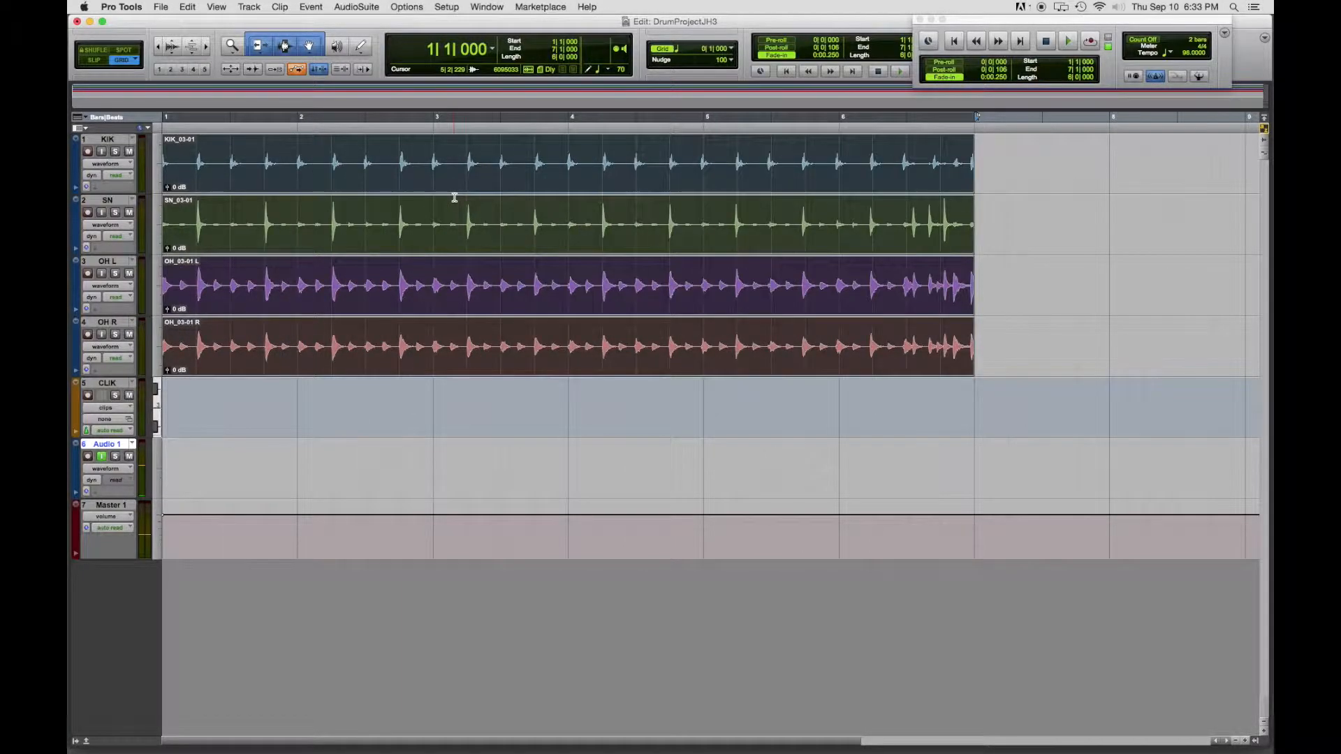
pyautogui.moveTo(598, 742); pyautogui.dragTo(459, 742)
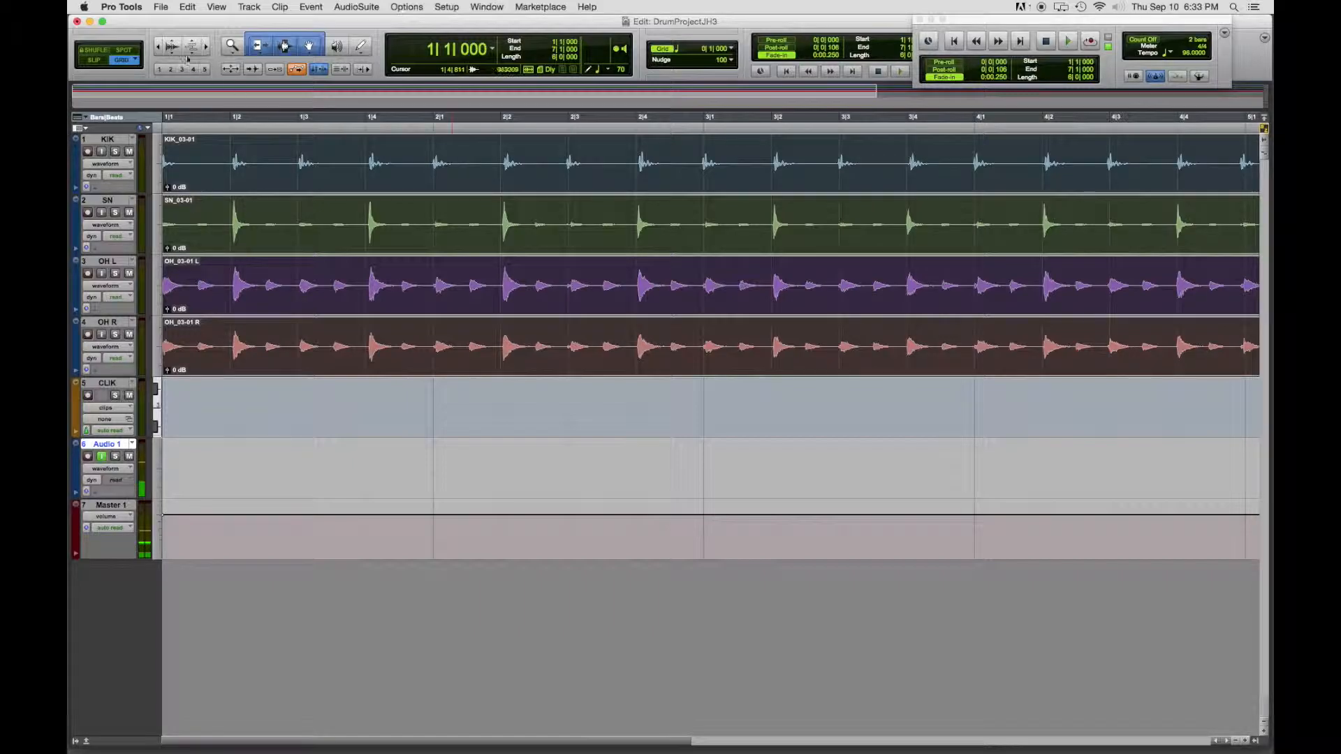
pyautogui.click(95, 61)
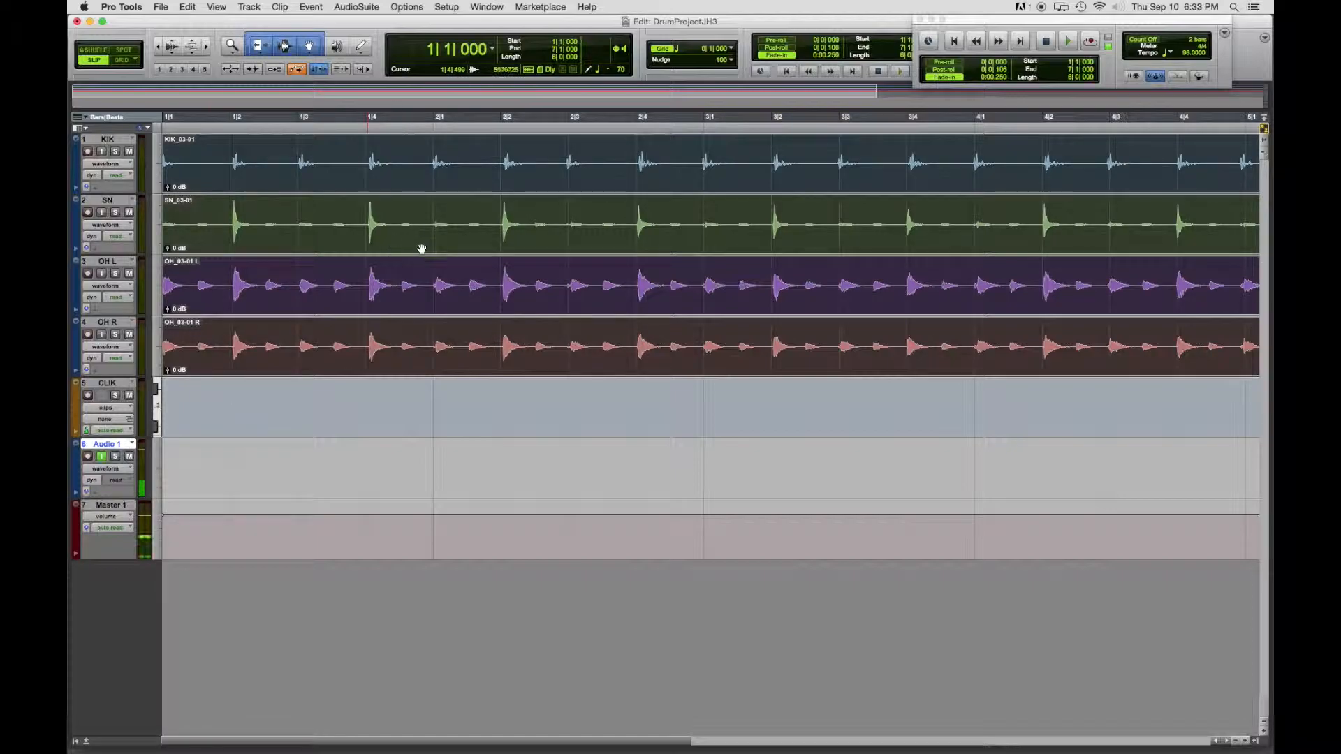
# Step: Try sliding the four drum clips freely off the grid to 1|1|098, and return them to 1|1|000
pyautogui.click(421, 361)
pyautogui.moveTo(431, 360); pyautogui.dragTo(425, 365)
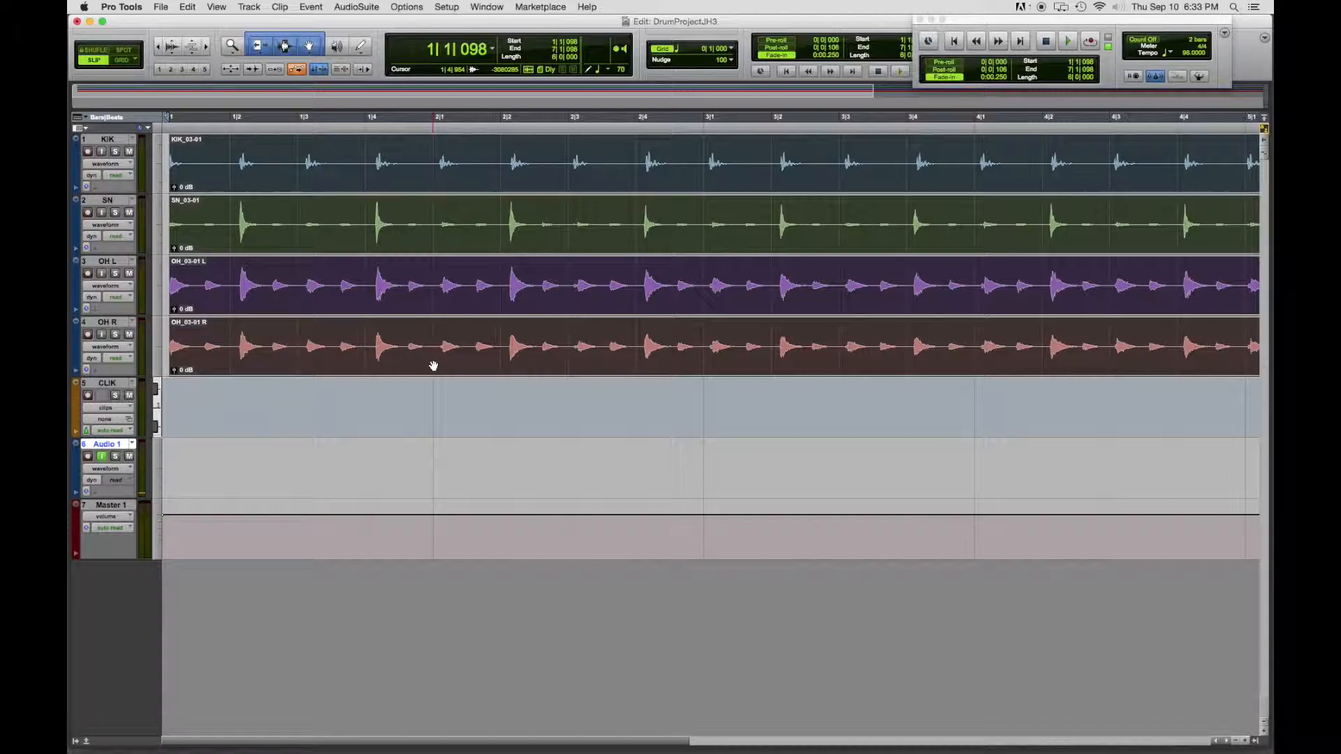
pyautogui.click(432, 366)
pyautogui.moveTo(452, 361); pyautogui.dragTo(428, 362)
pyautogui.click(458, 359)
pyautogui.moveTo(453, 360); pyautogui.dragTo(451, 364)
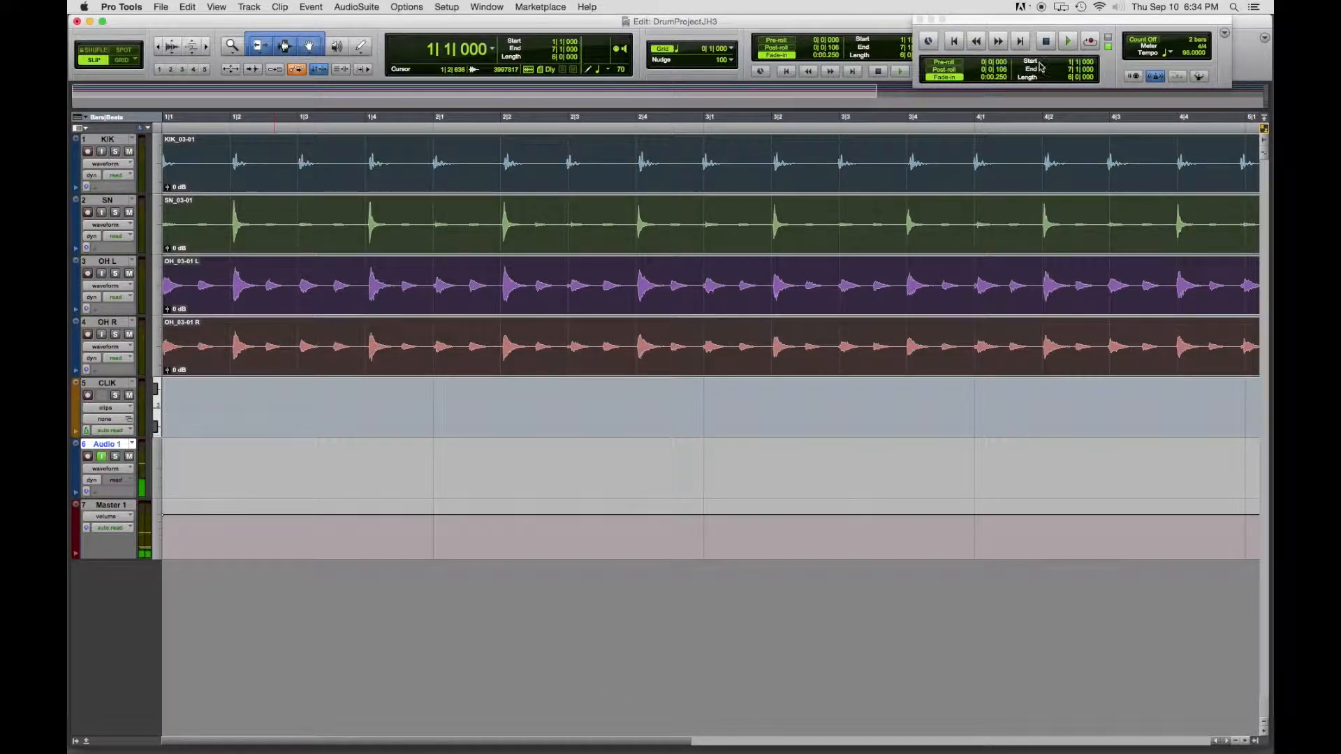
# Step: Play the trimmed drums from the session start, stop playback and return to 1|1|000
pyautogui.press('Return')
pyautogui.press('space')
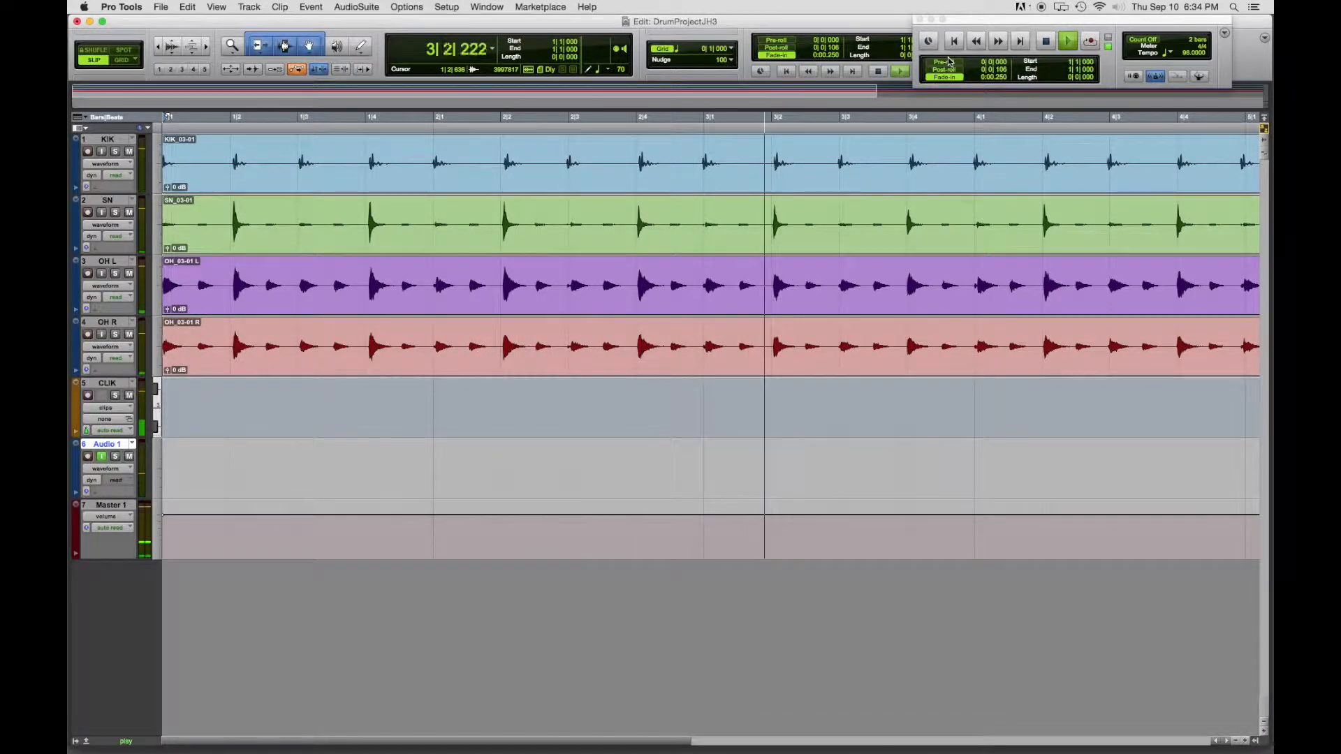
pyautogui.press('space')
pyautogui.press('Return')
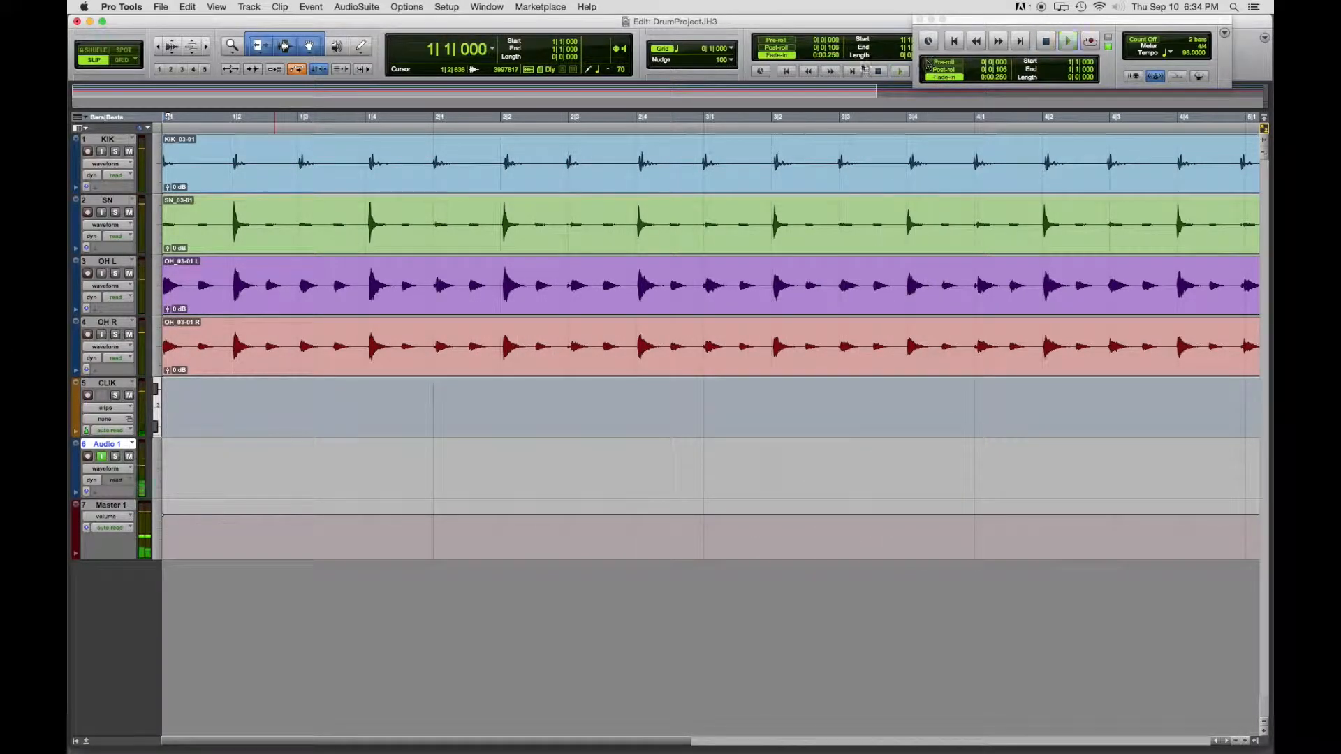
# Step: Place the cursor at 2|1|003 and examine how the drum hits there line up with the bar 2 grid line
pyautogui.click(435, 117)
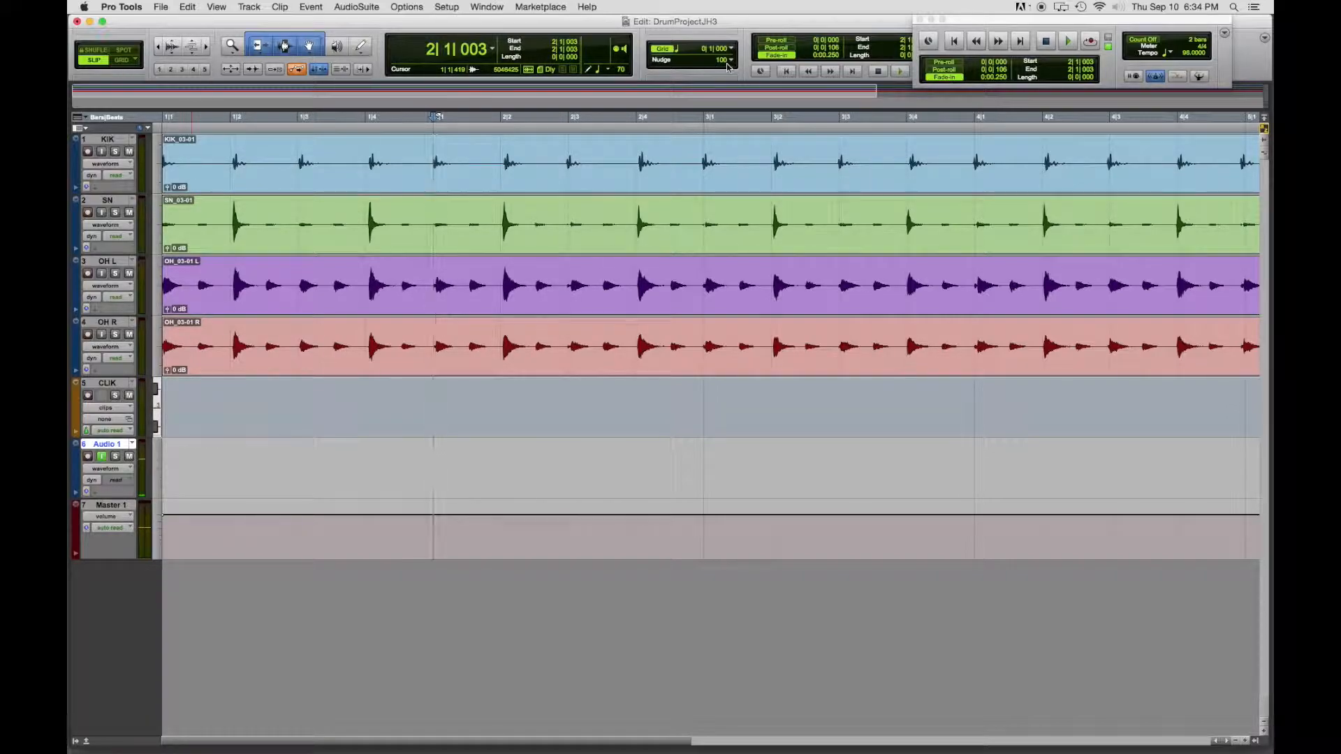
pyautogui.press('super+bracketright')
pyautogui.press('super+bracketright')
pyautogui.press('super+bracketright')
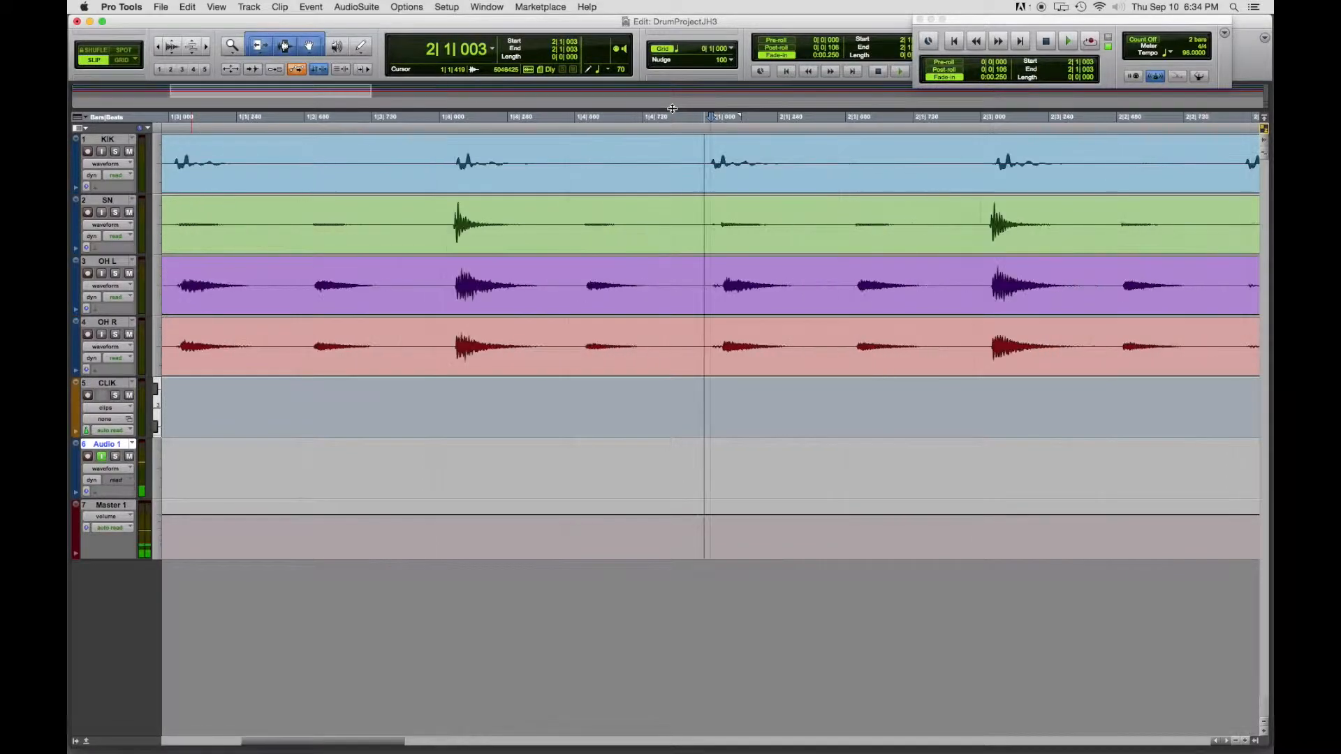
pyautogui.press('super+bracketright')
pyautogui.press('super+bracketright')
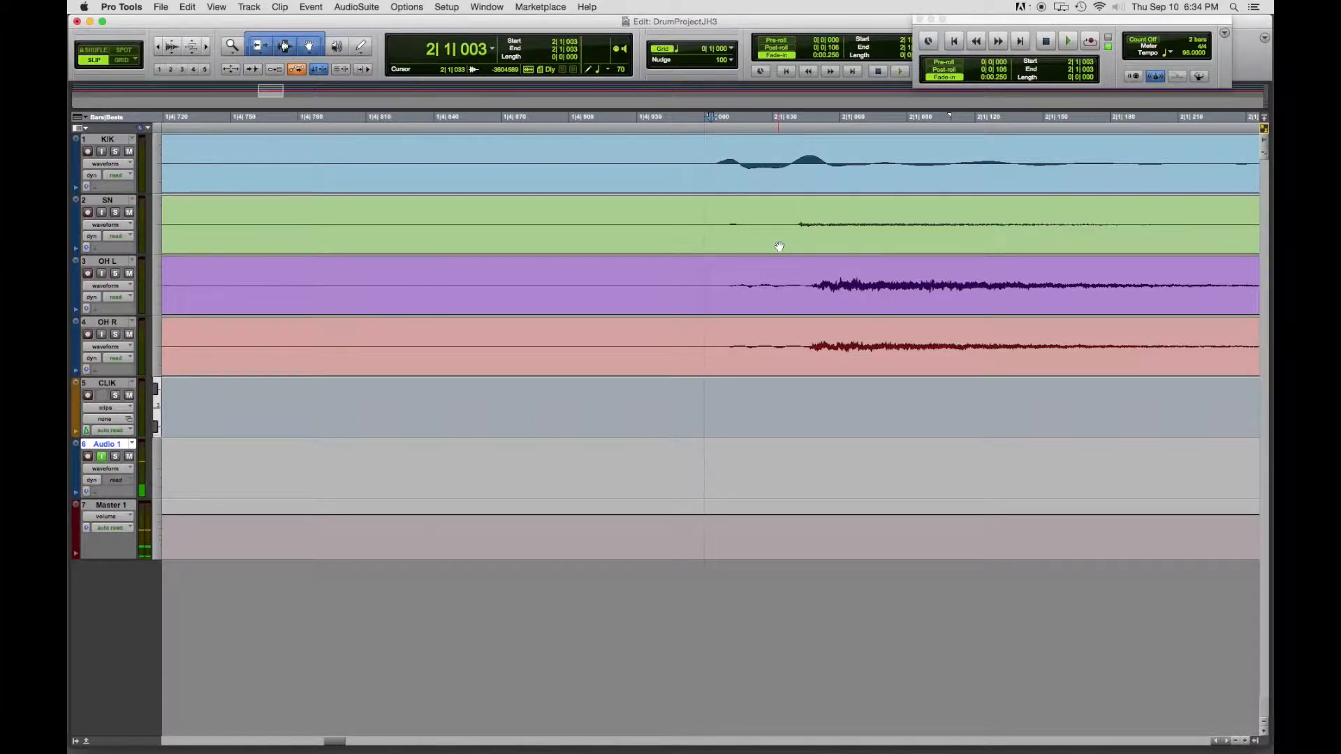
pyautogui.press('r')
pyautogui.press('r')
pyautogui.press('r')
pyautogui.press('r')
pyautogui.press('r')
pyautogui.press('r')
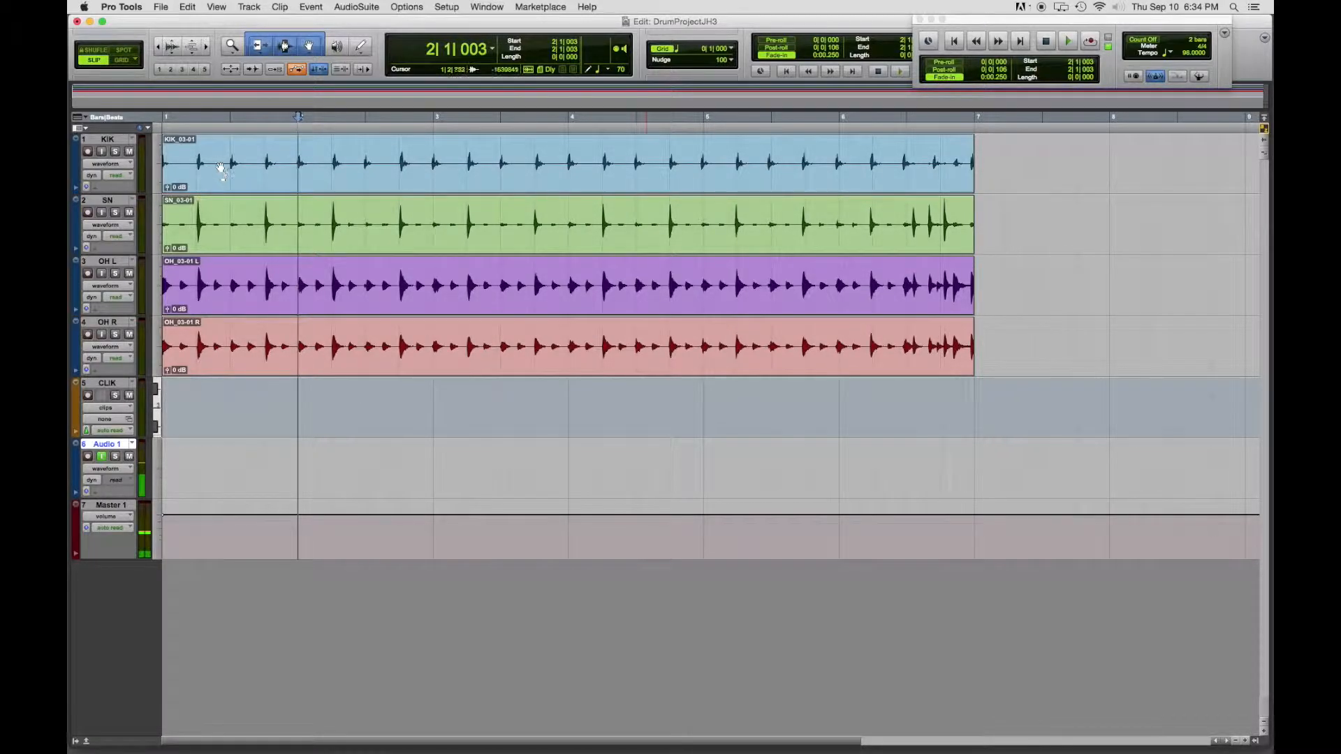
# Step: Select all four drum clips, try trimming the OH L clip's start to 1|3|791, and undo the trim
pyautogui.click(218, 185)
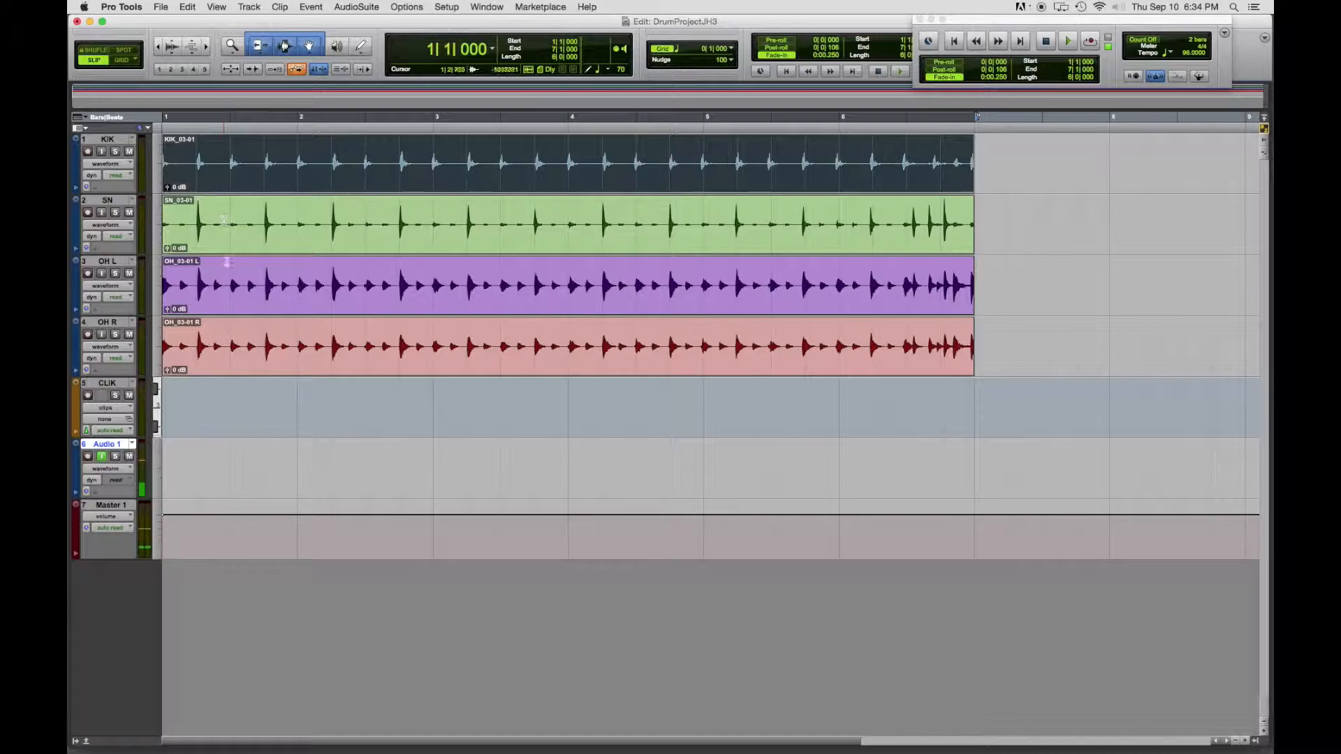
pyautogui.keyDown('shift'); pyautogui.click(223, 248); pyautogui.keyUp('shift')
pyautogui.keyDown('shift'); pyautogui.click(210, 294); pyautogui.keyUp('shift')
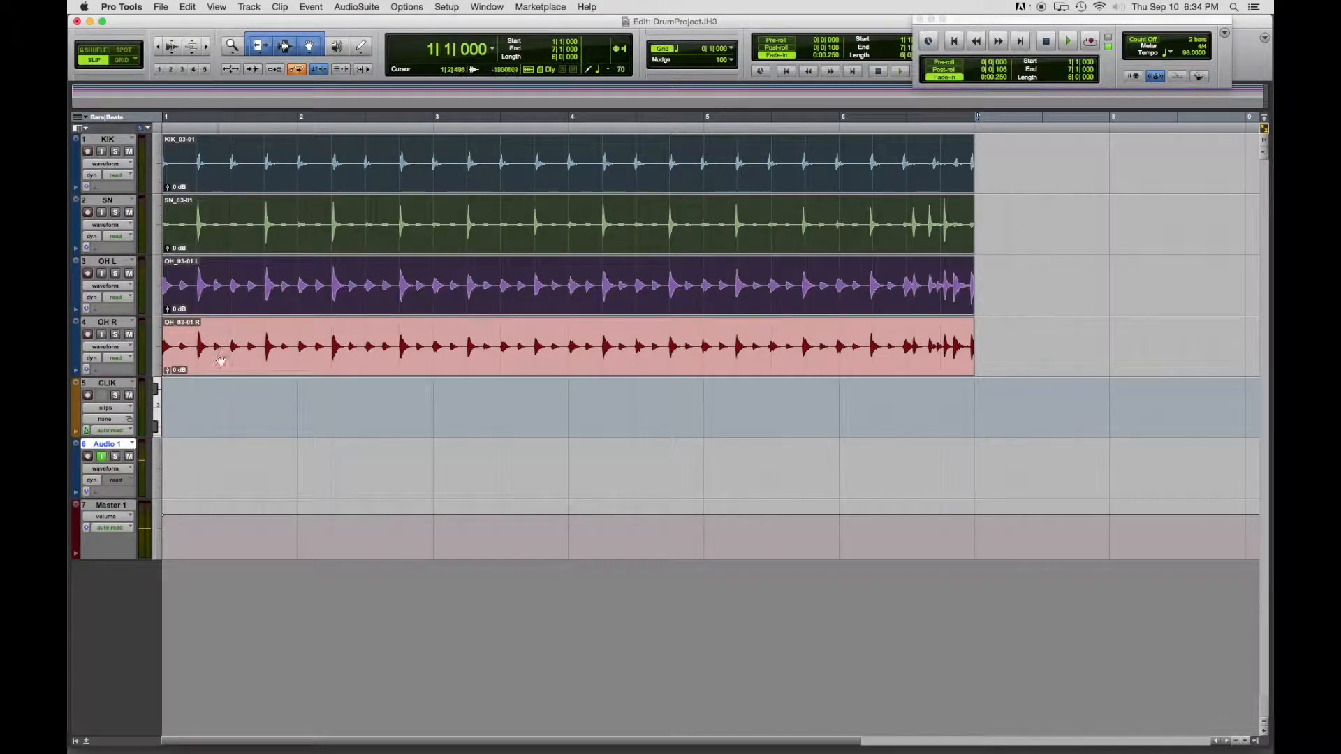
pyautogui.keyDown('shift'); pyautogui.click(254, 350); pyautogui.keyUp('shift')
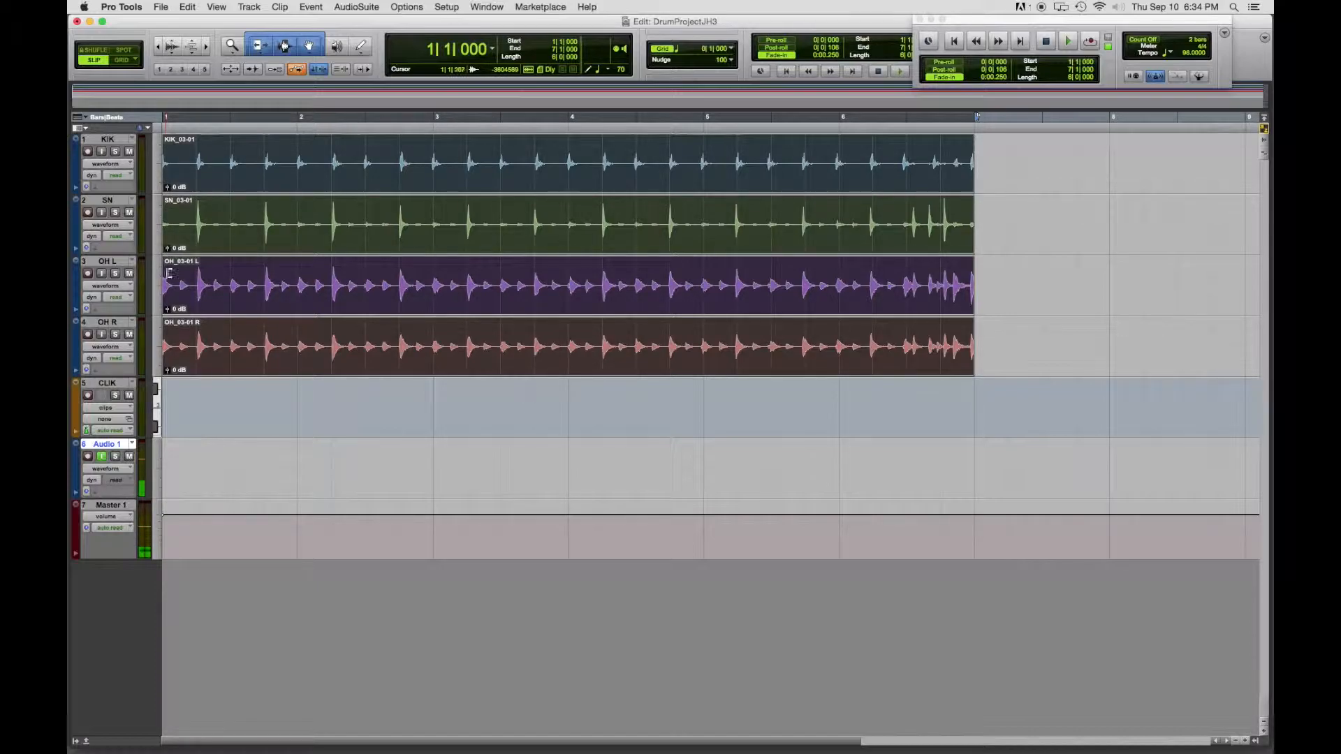
pyautogui.moveTo(166, 305); pyautogui.dragTo(258, 303)
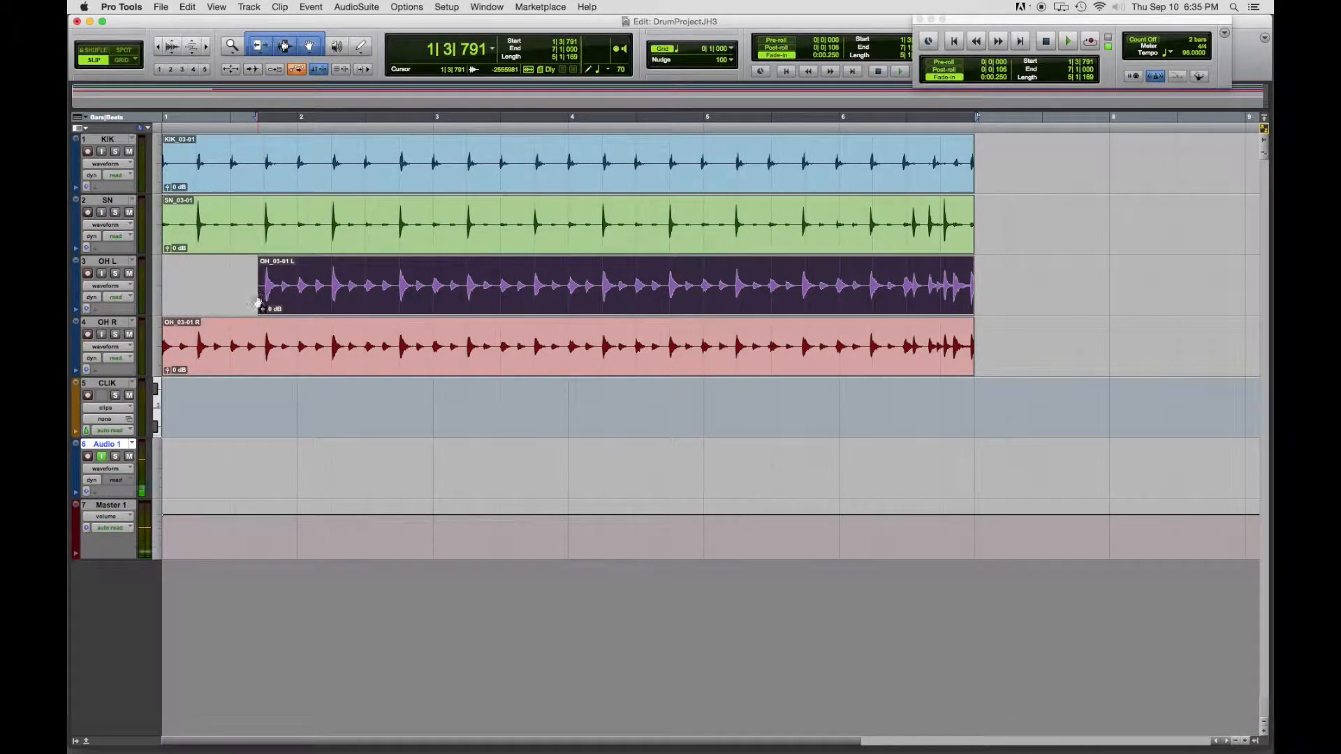
pyautogui.press('super+z')
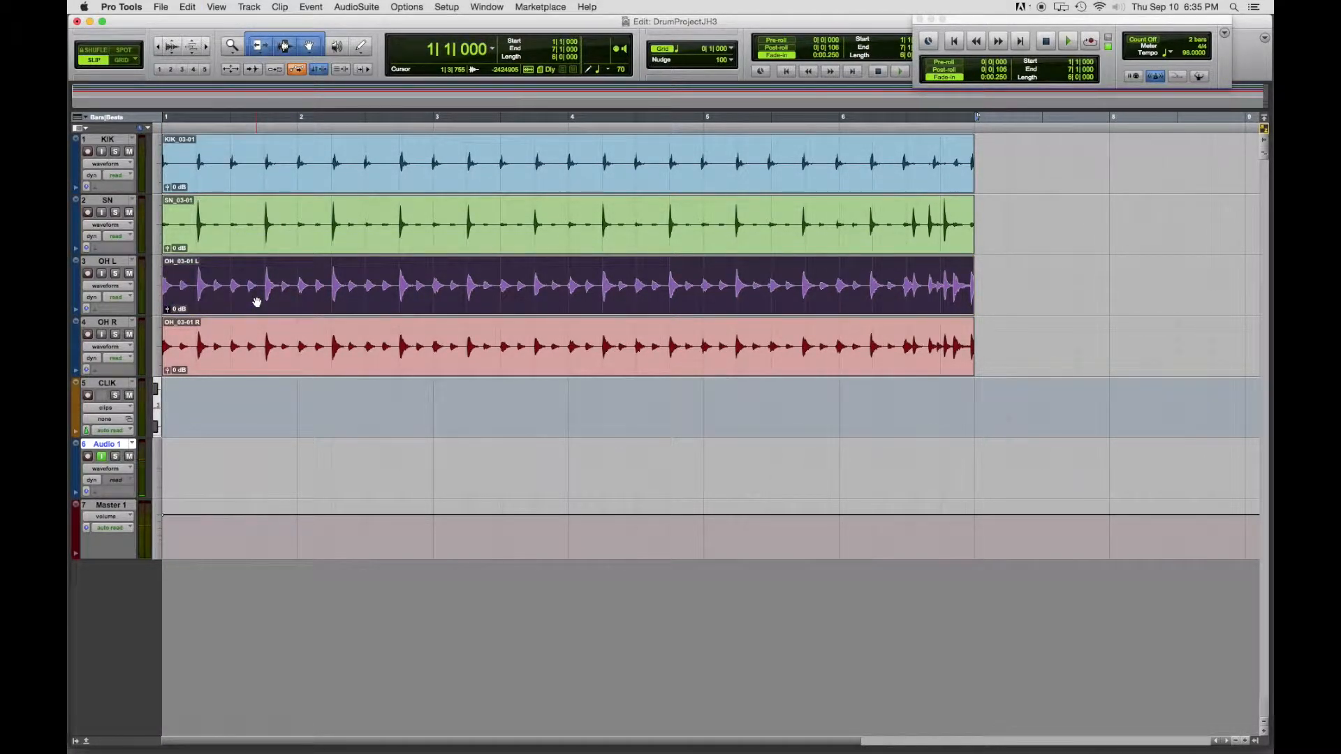
# Step: Select the KIK, SN, OH L and OH R clips together
pyautogui.click(215, 352)
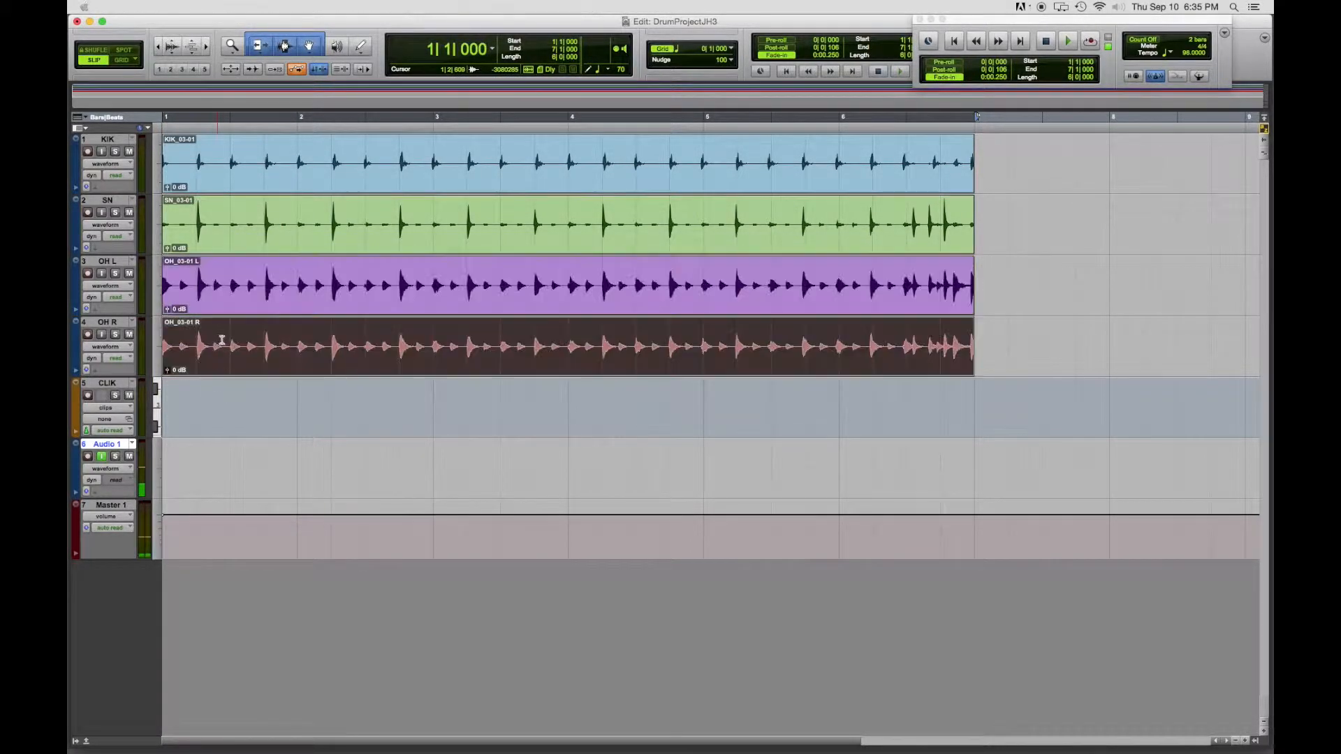
pyautogui.click(216, 187)
pyautogui.keyDown('shift'); pyautogui.click(218, 244); pyautogui.keyUp('shift')
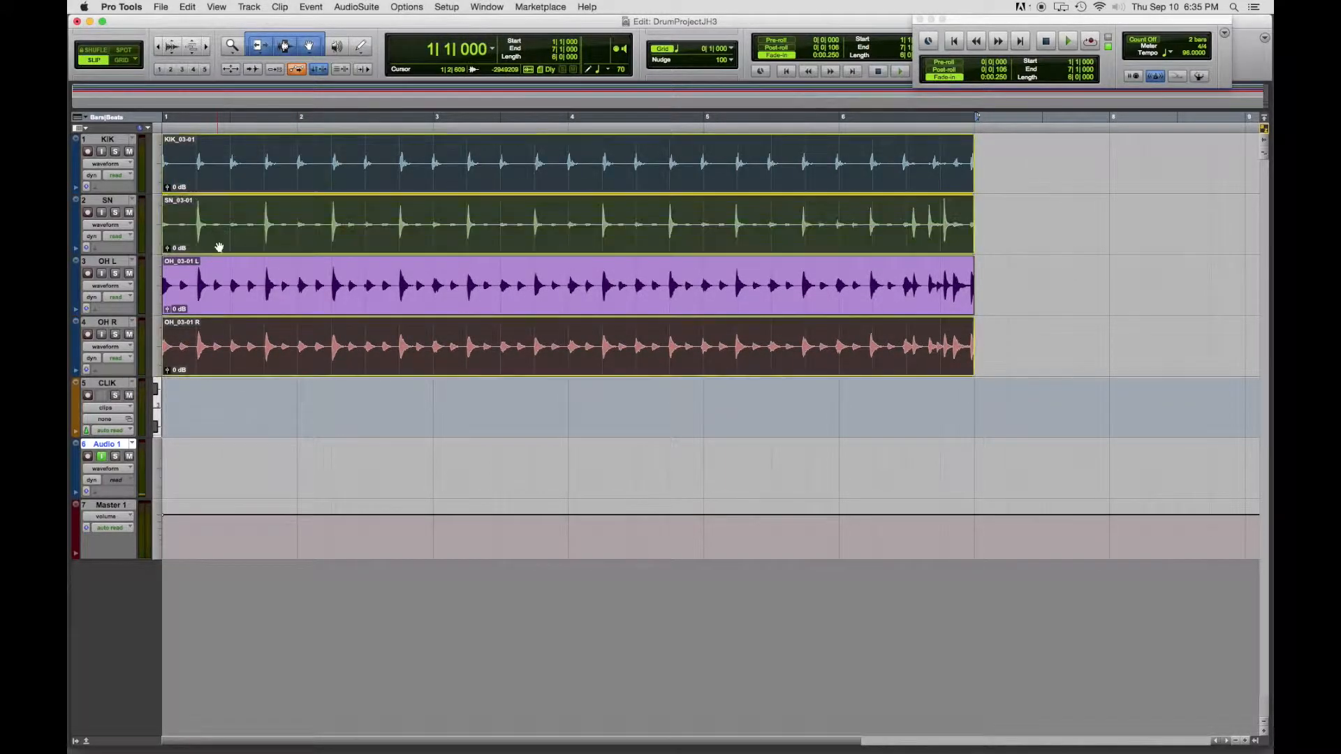
pyautogui.keyDown('shift'); pyautogui.click(231, 281); pyautogui.keyUp('shift')
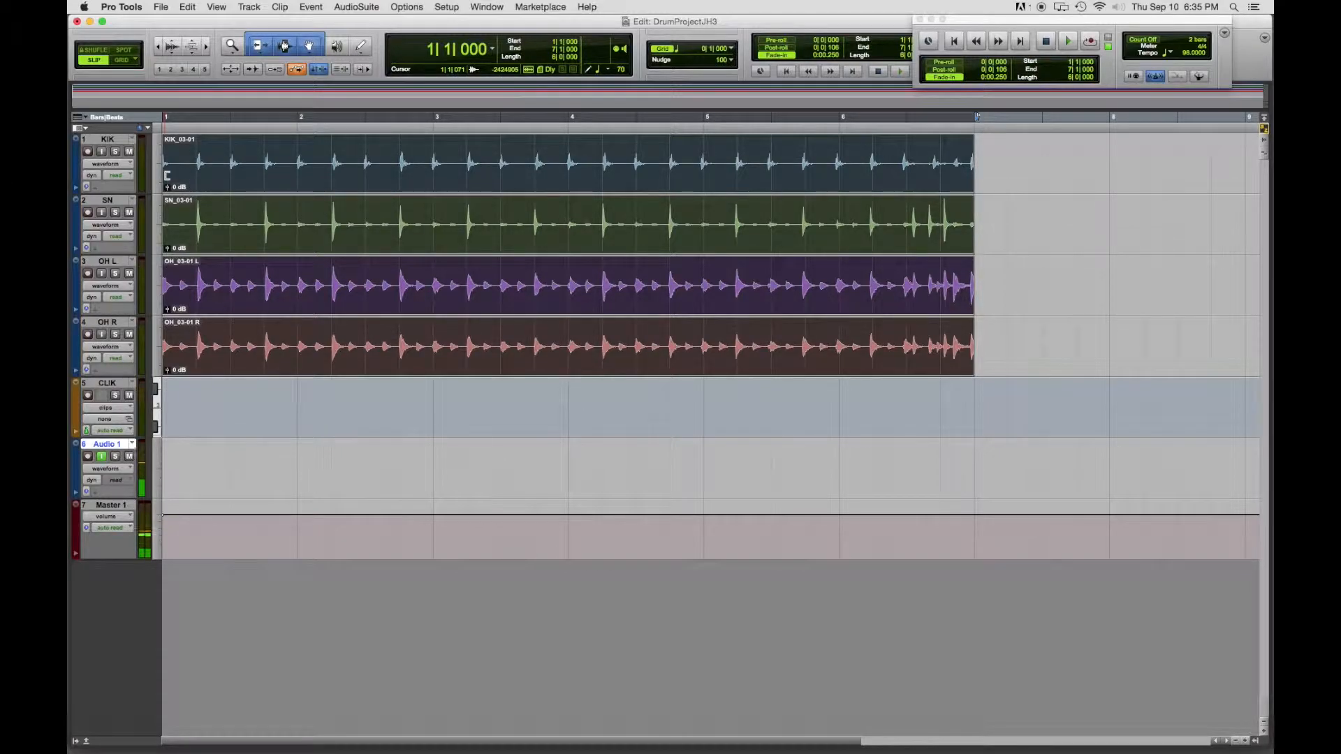
# Step: Try trimming the start of all four drum clips to 2|1|012 in Slip mode, and undo the trim
pyautogui.moveTo(166, 175); pyautogui.dragTo(298, 176)
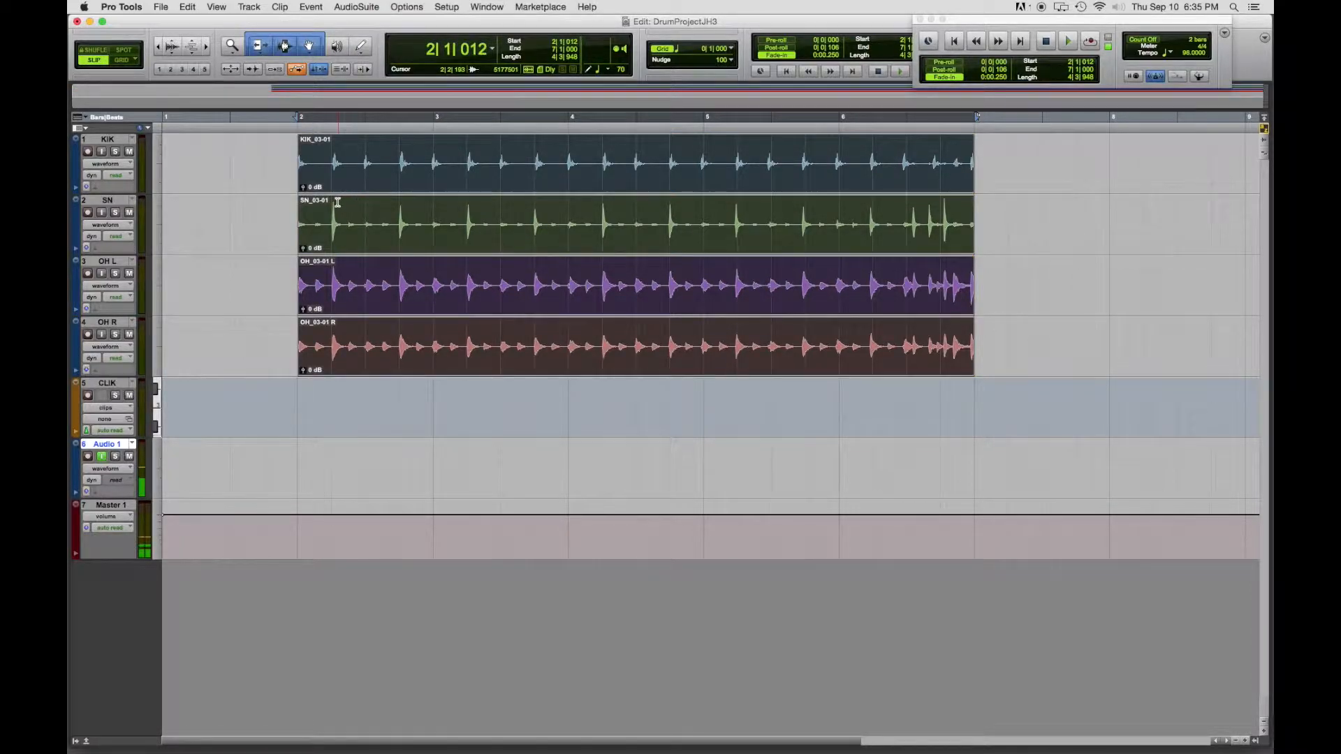
pyautogui.press('super+z')
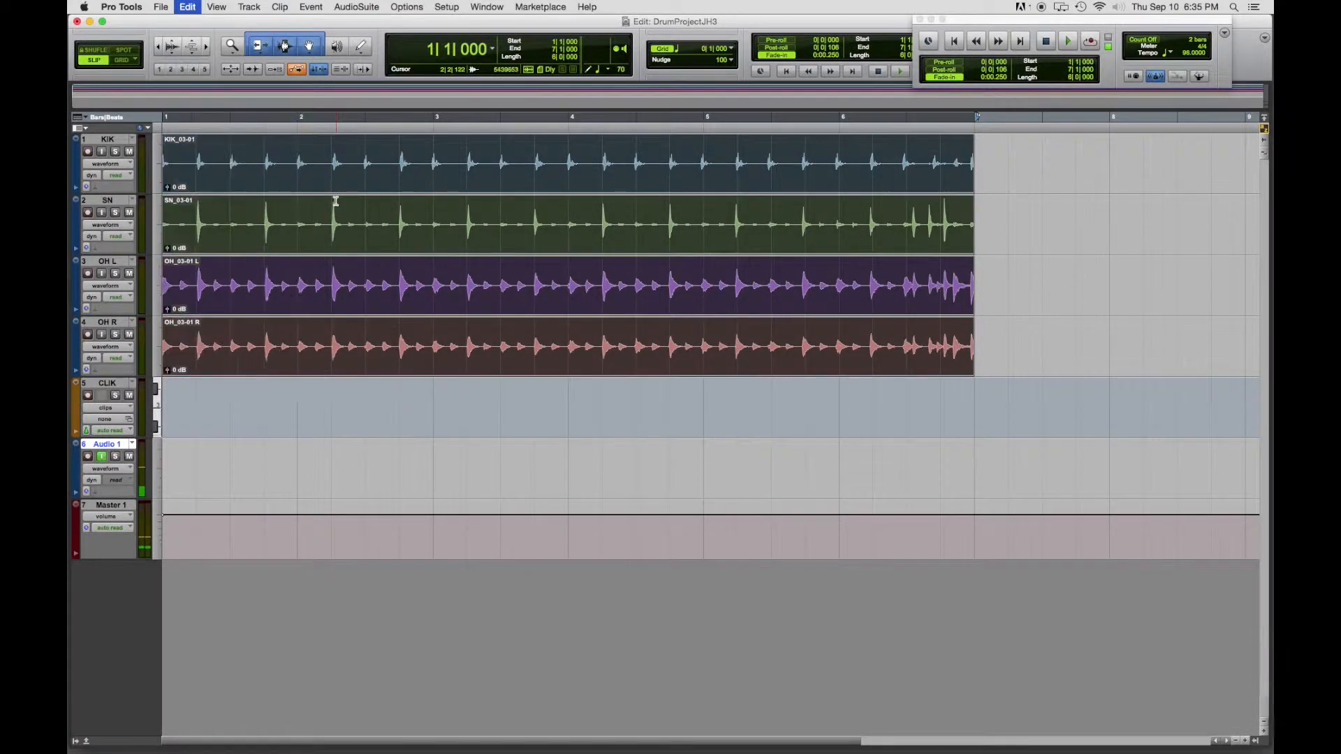
# Step: In Grid mode, trim the four drum clips to the two bars from 2|1|000 to 4|1|000 and move them to 1|1|000
pyautogui.click(121, 60)
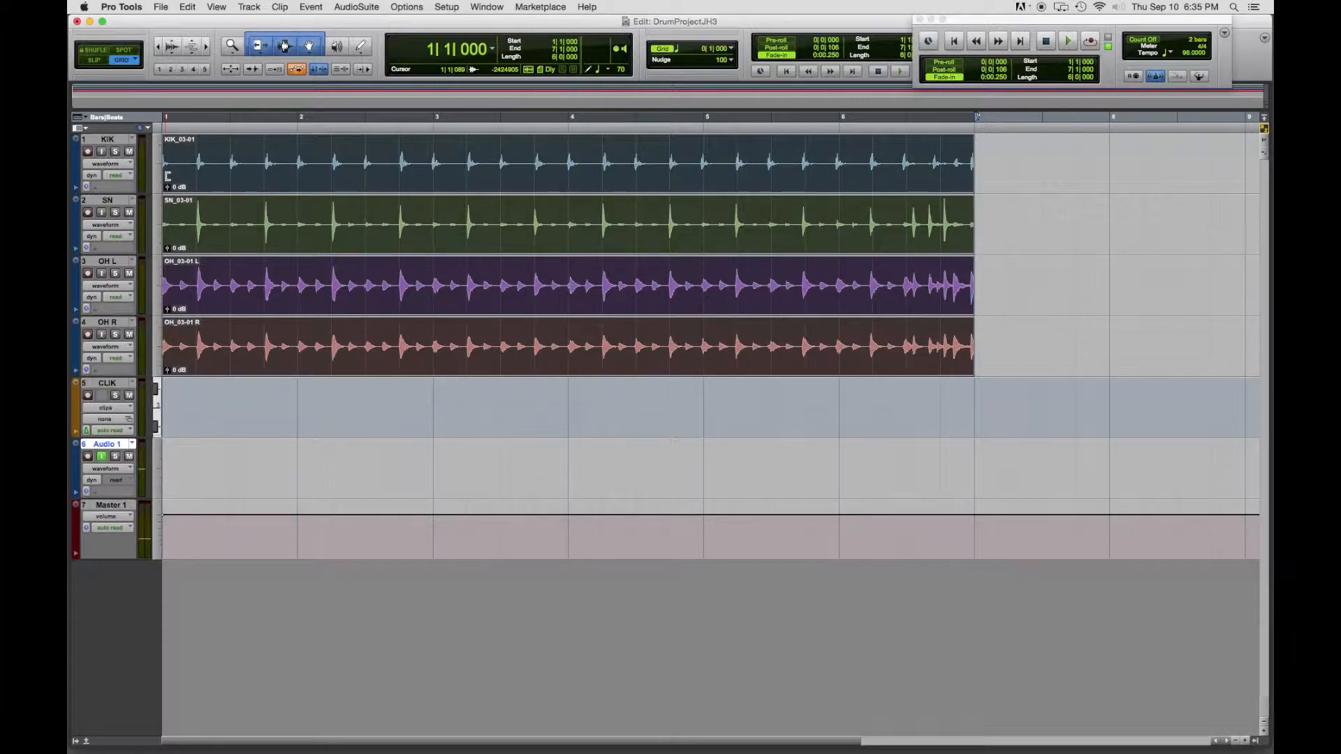
pyautogui.click(678, 52)
pyautogui.click(733, 39)
pyautogui.moveTo(167, 235); pyautogui.dragTo(302, 244)
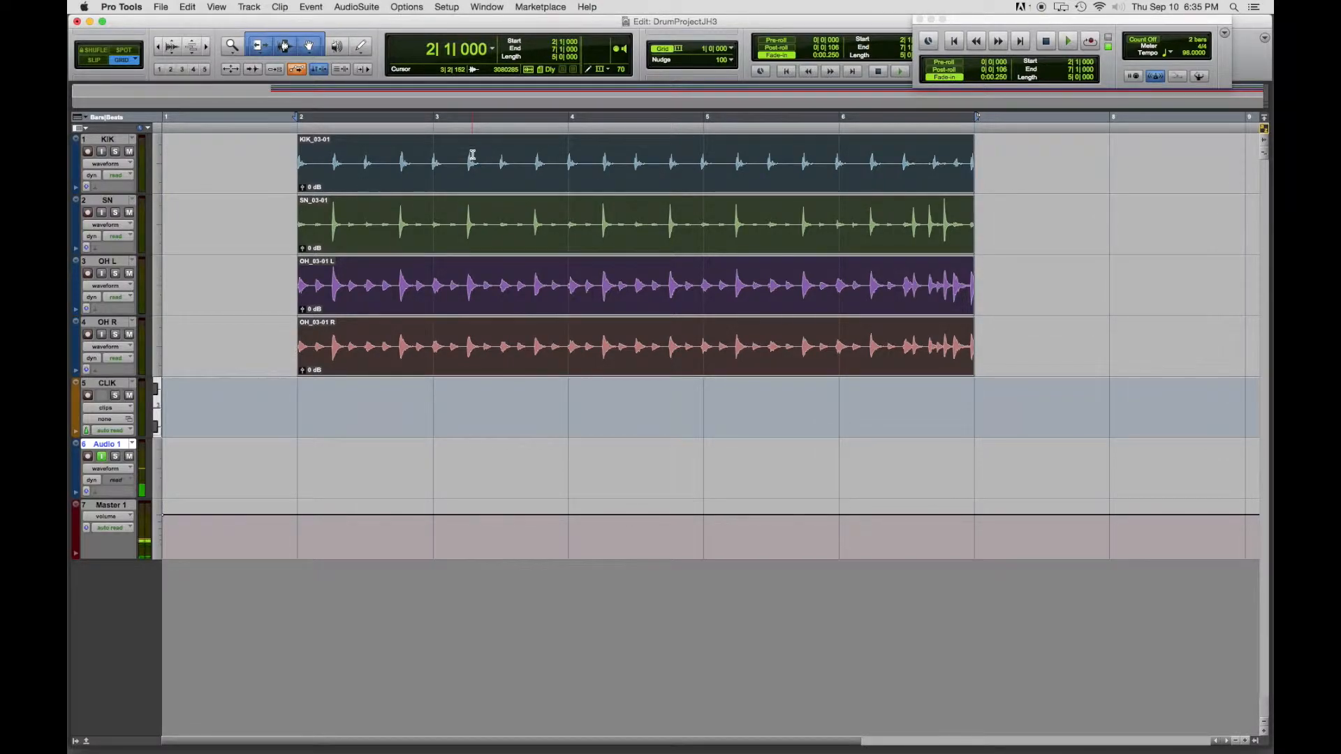
pyautogui.moveTo(970, 185); pyautogui.dragTo(533, 188)
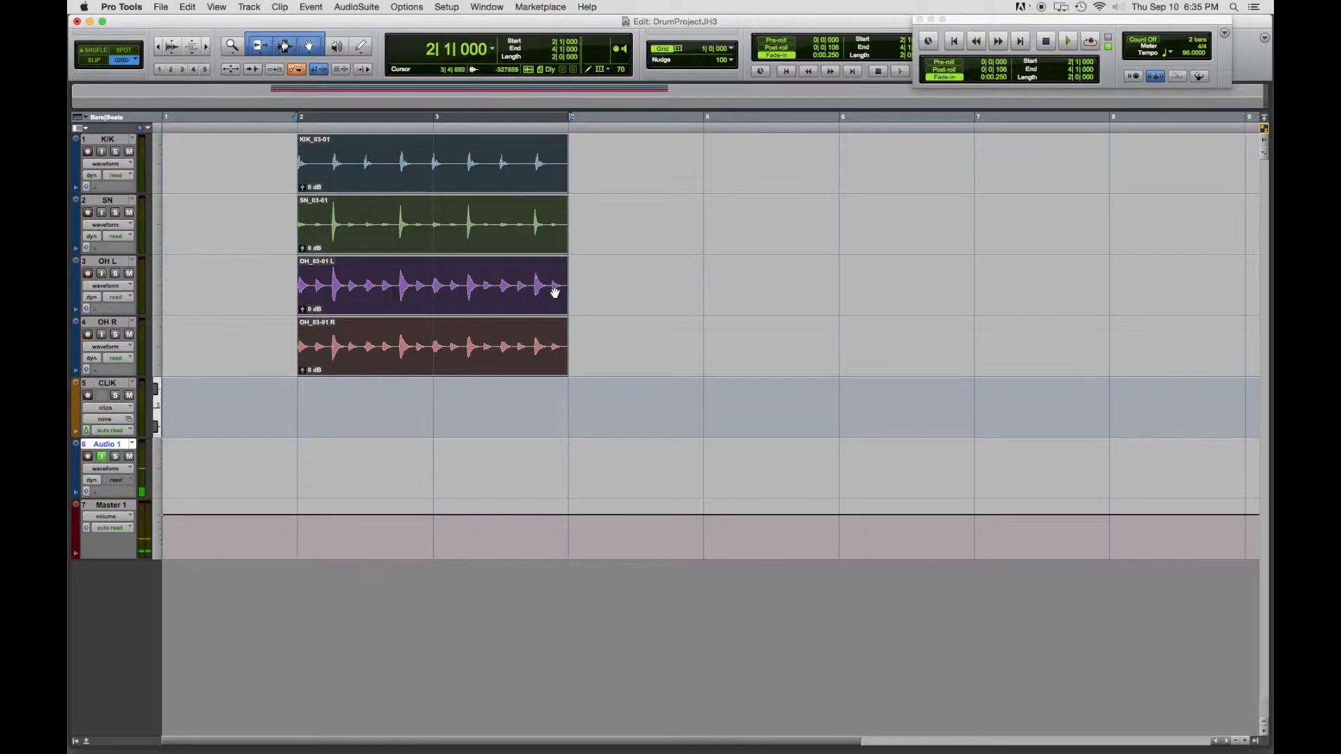
pyautogui.moveTo(427, 244); pyautogui.dragTo(272, 236)
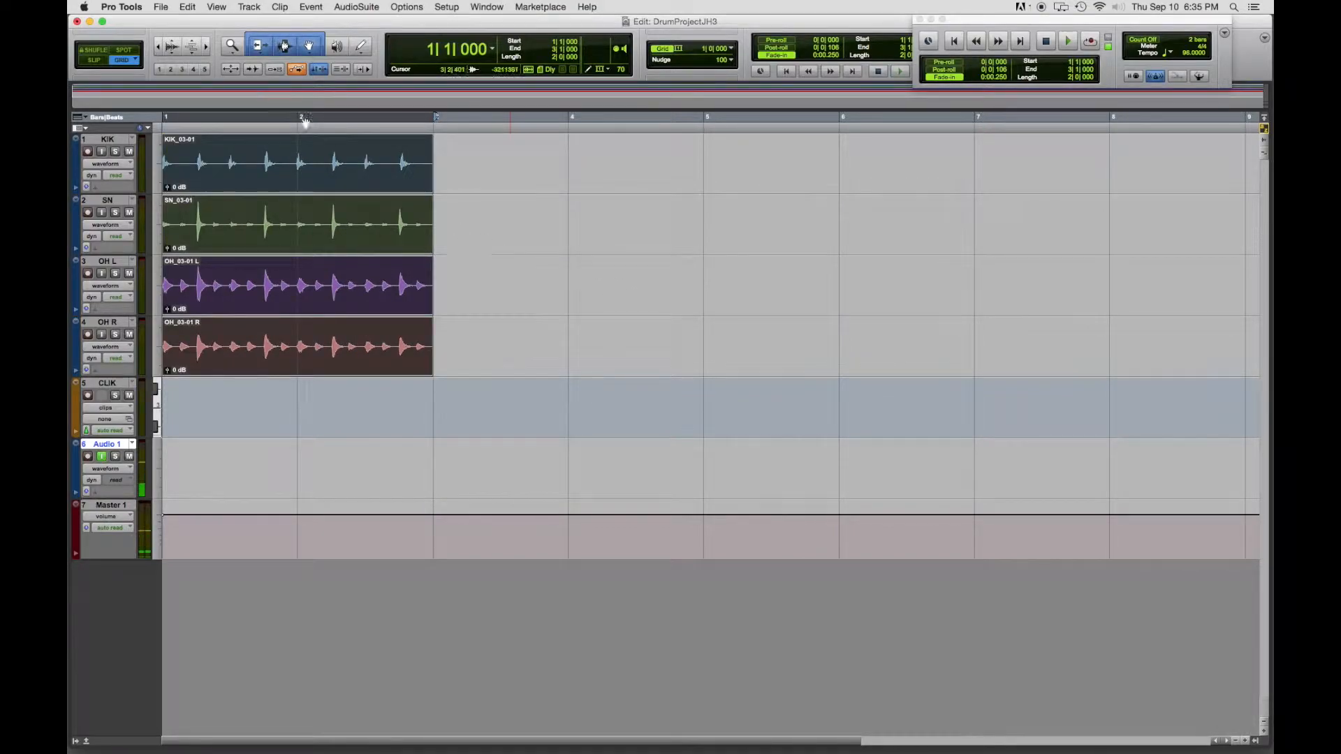
# Step: Play the two-bar drum section from the session start with the click audible, and stop playback
pyautogui.click(953, 42)
pyautogui.click(1067, 41)
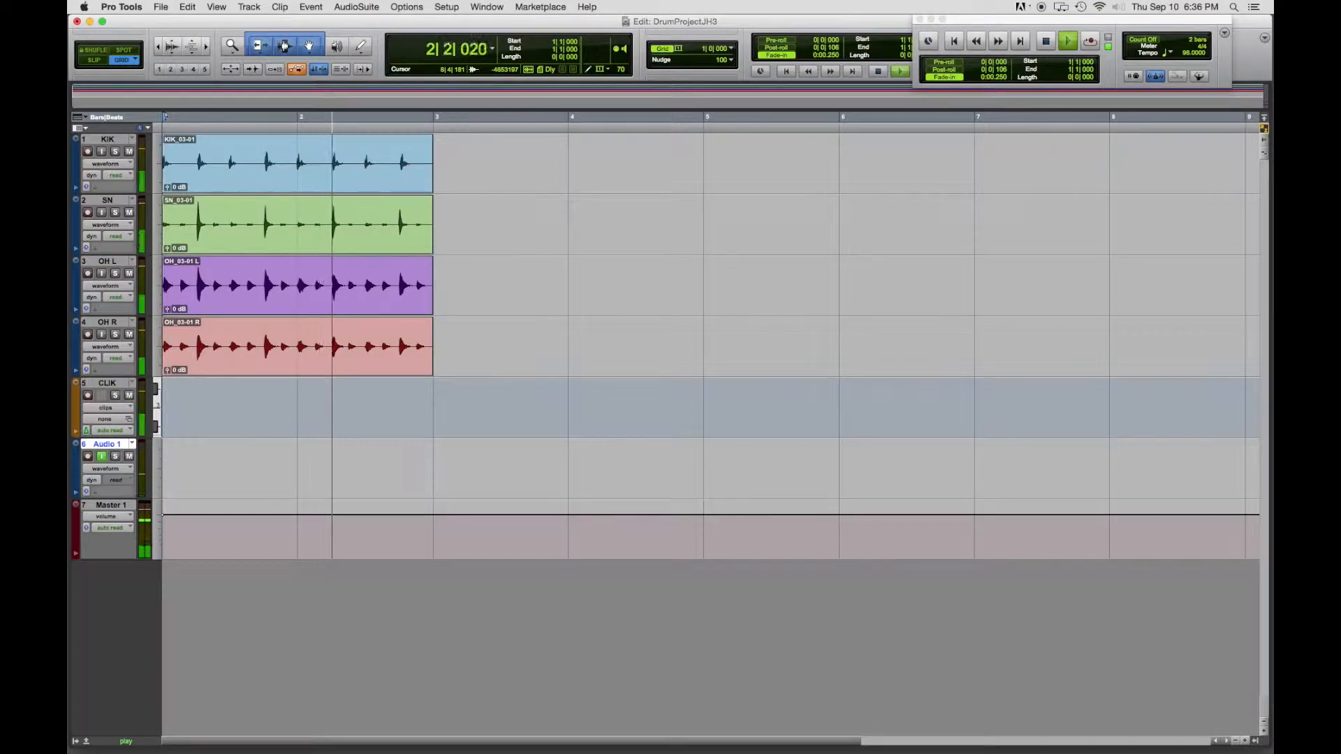
pyautogui.press('space')
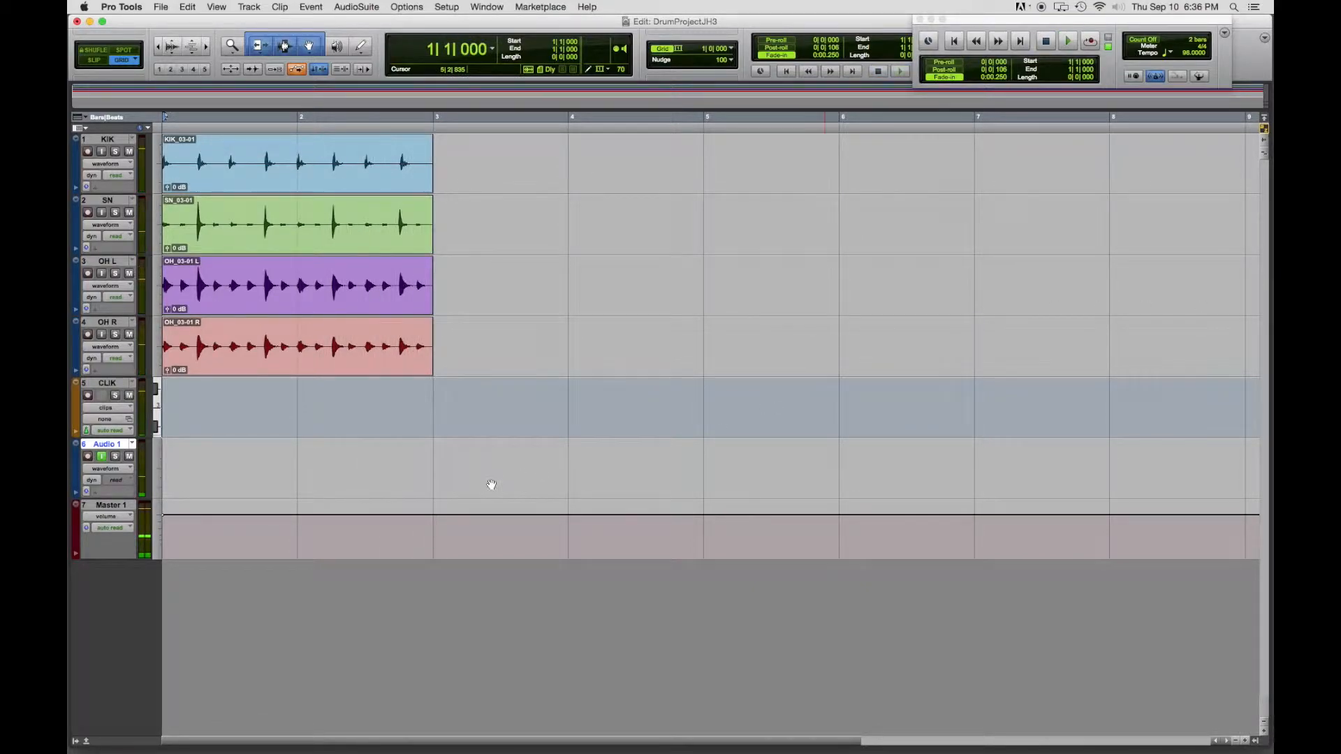
# Step: Mute the CLIK track, play the two-bar drum section without it, and stop playback
pyautogui.click(128, 396)
pyautogui.press('space')
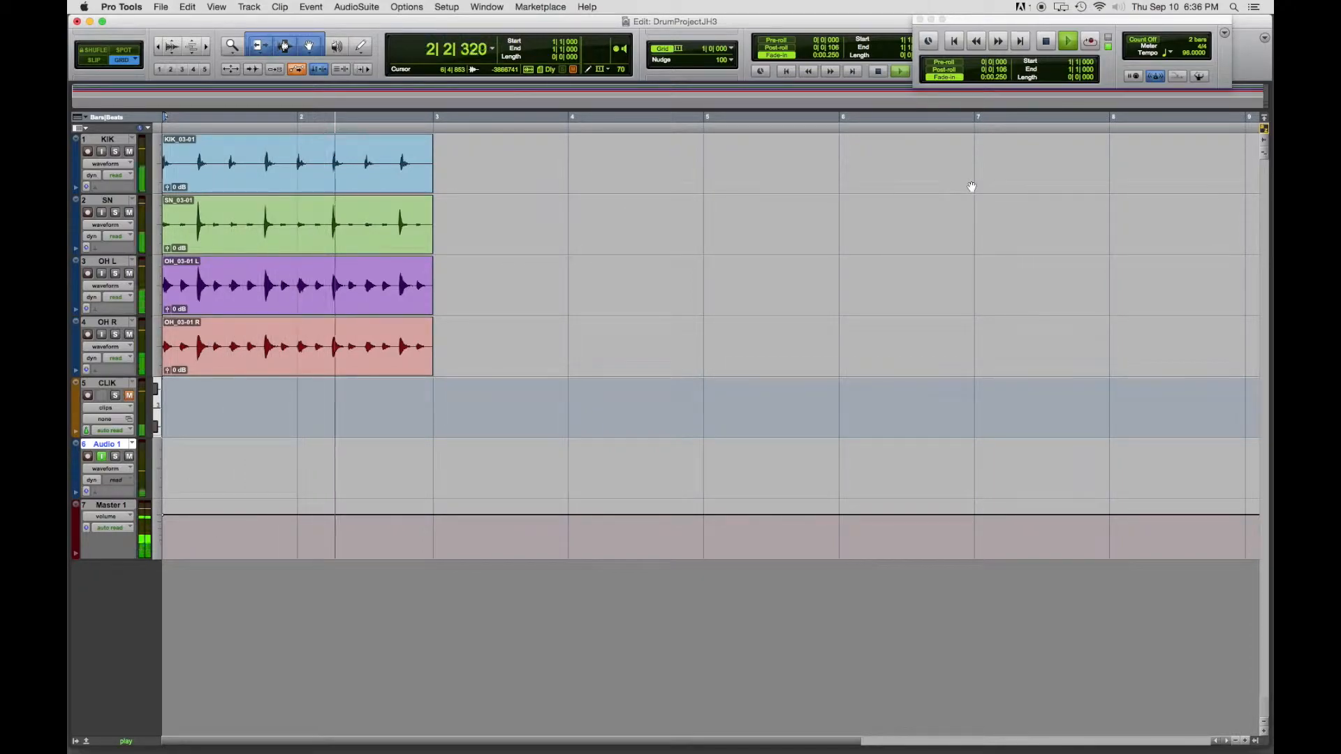
pyautogui.press('space')
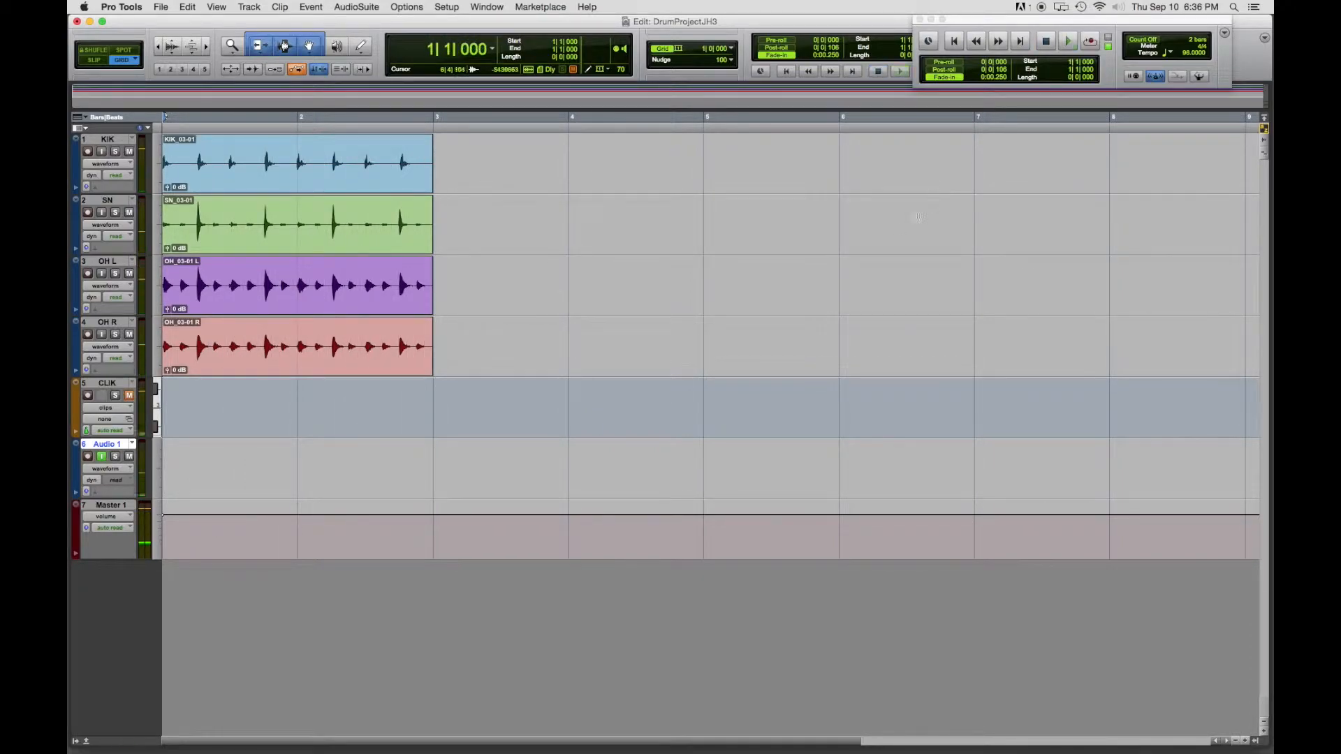
# Step: Select all four two-bar drum clips on the KIK, SN, OH L and OH R tracks
pyautogui.click(241, 187)
pyautogui.keyDown('shift'); pyautogui.click(245, 241); pyautogui.keyUp('shift')
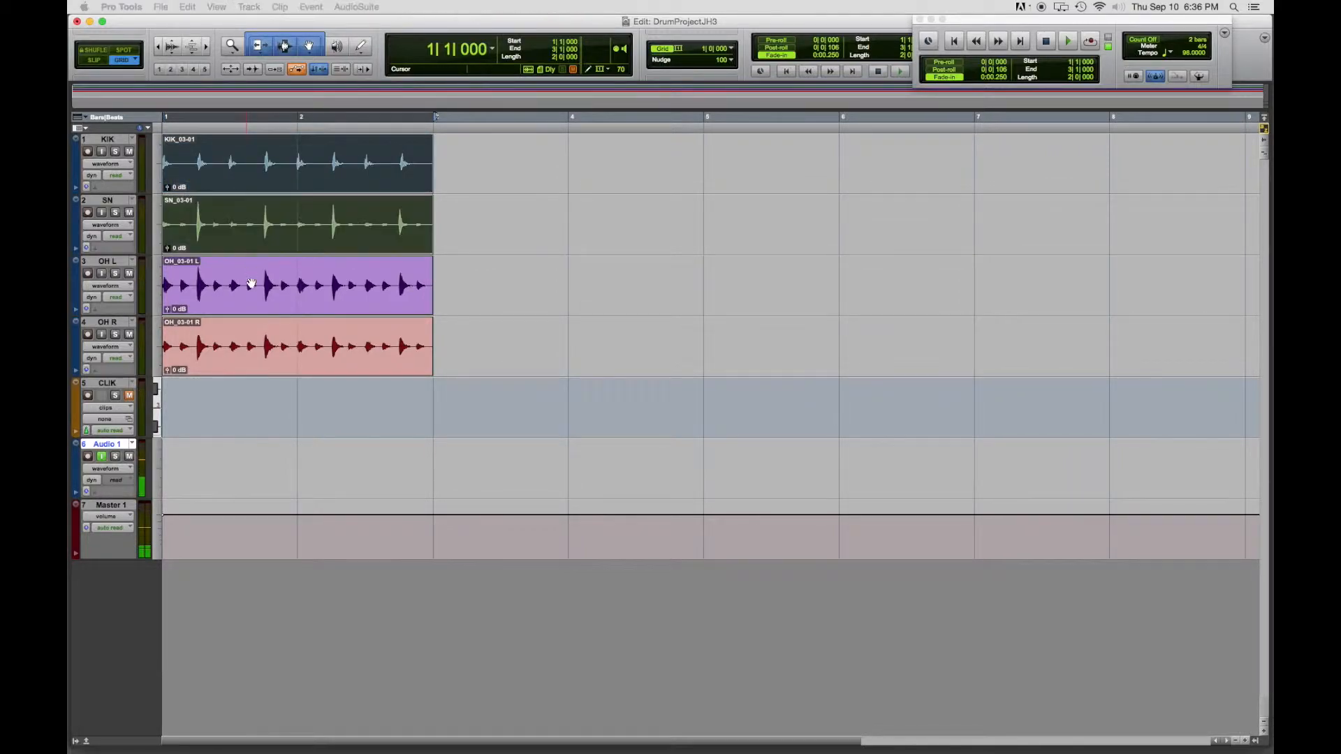
pyautogui.keyDown('shift'); pyautogui.click(247, 308); pyautogui.keyUp('shift')
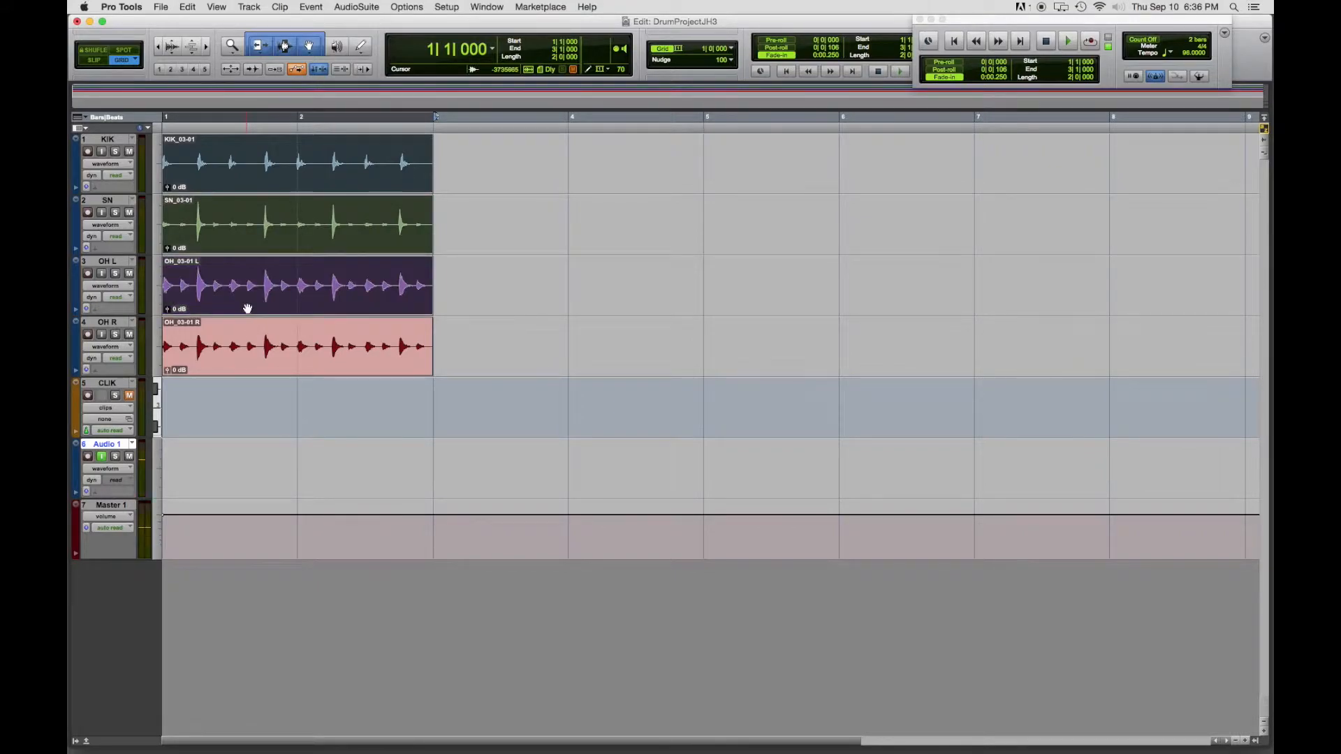
pyautogui.keyDown('shift'); pyautogui.click(252, 371); pyautogui.keyUp('shift')
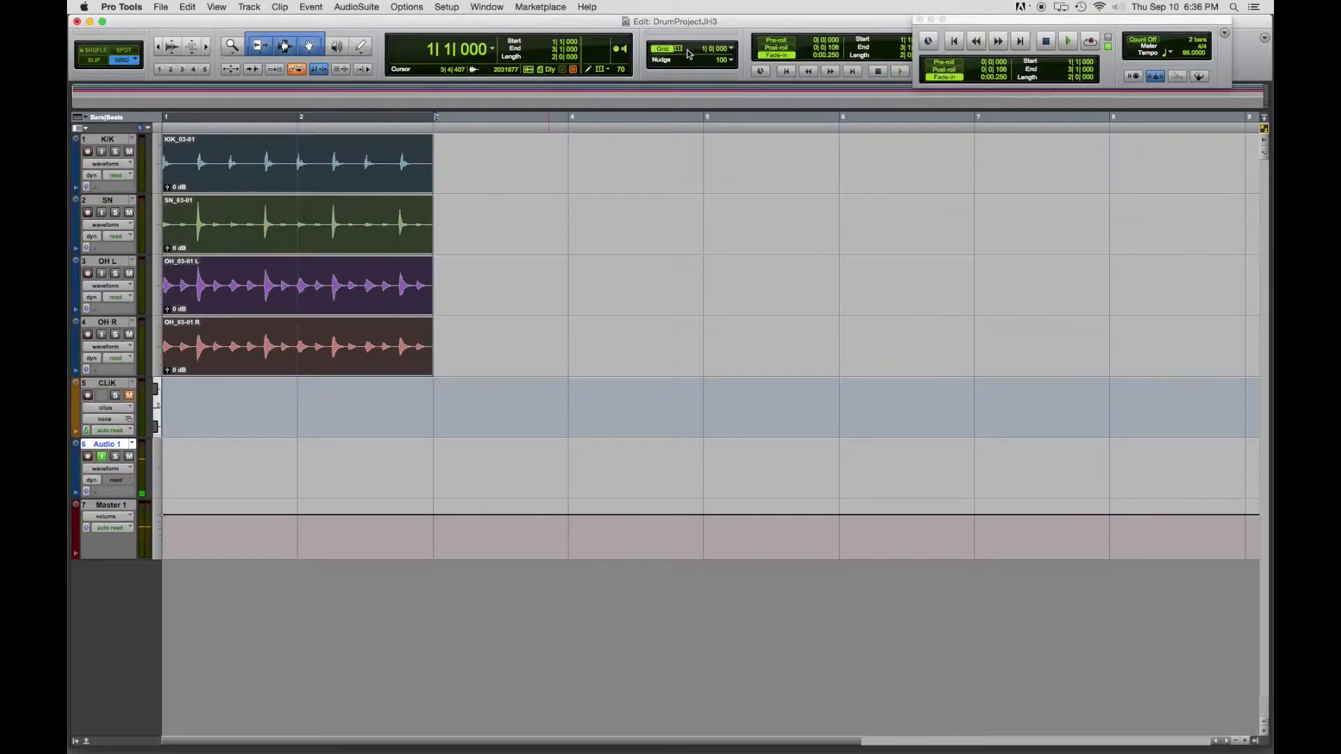
pyautogui.hotkey('alt', 'r')
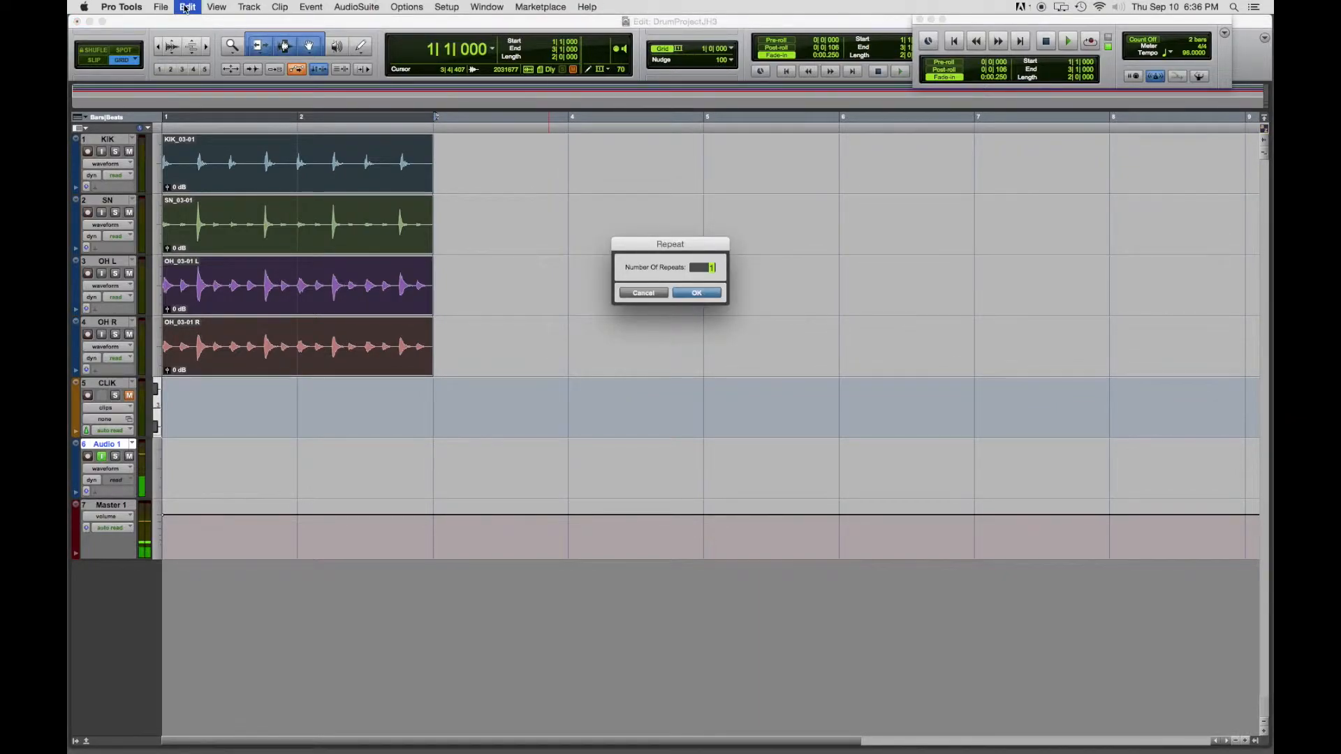
pyautogui.click(643, 292)
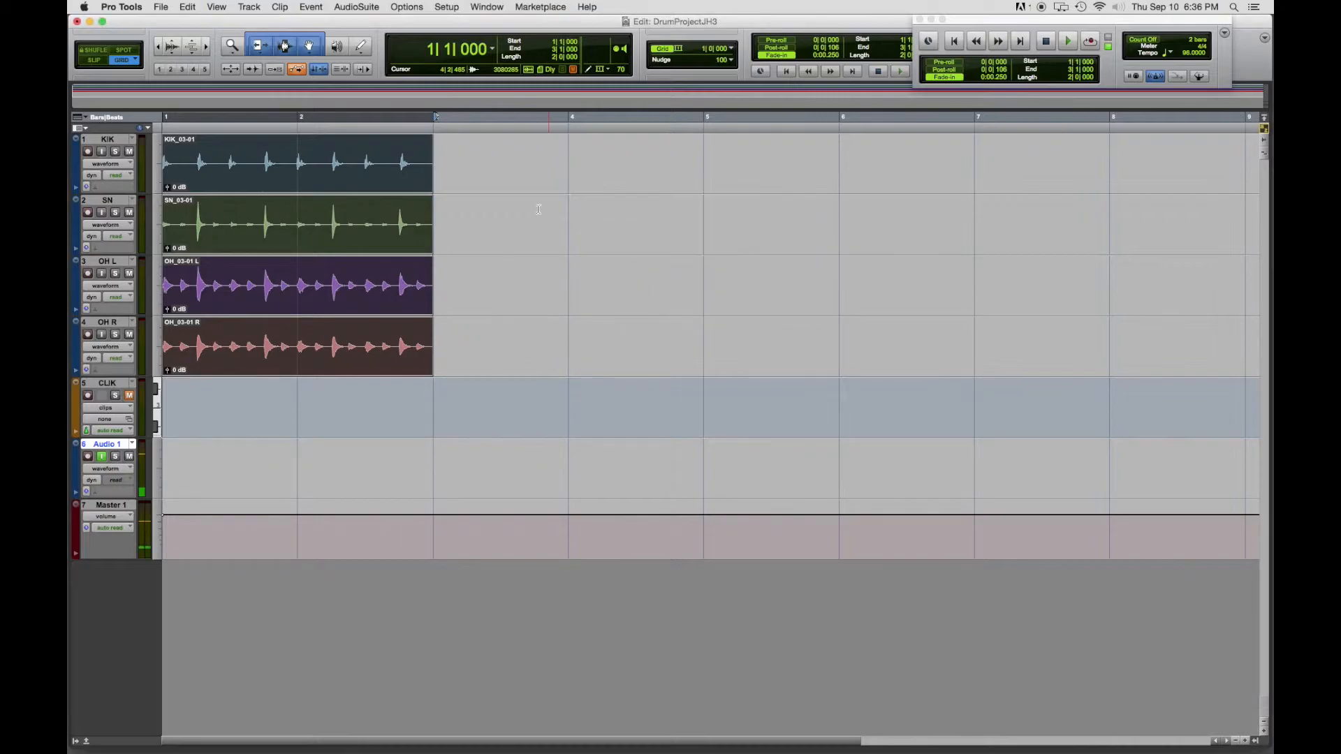
pyautogui.click(188, 6)
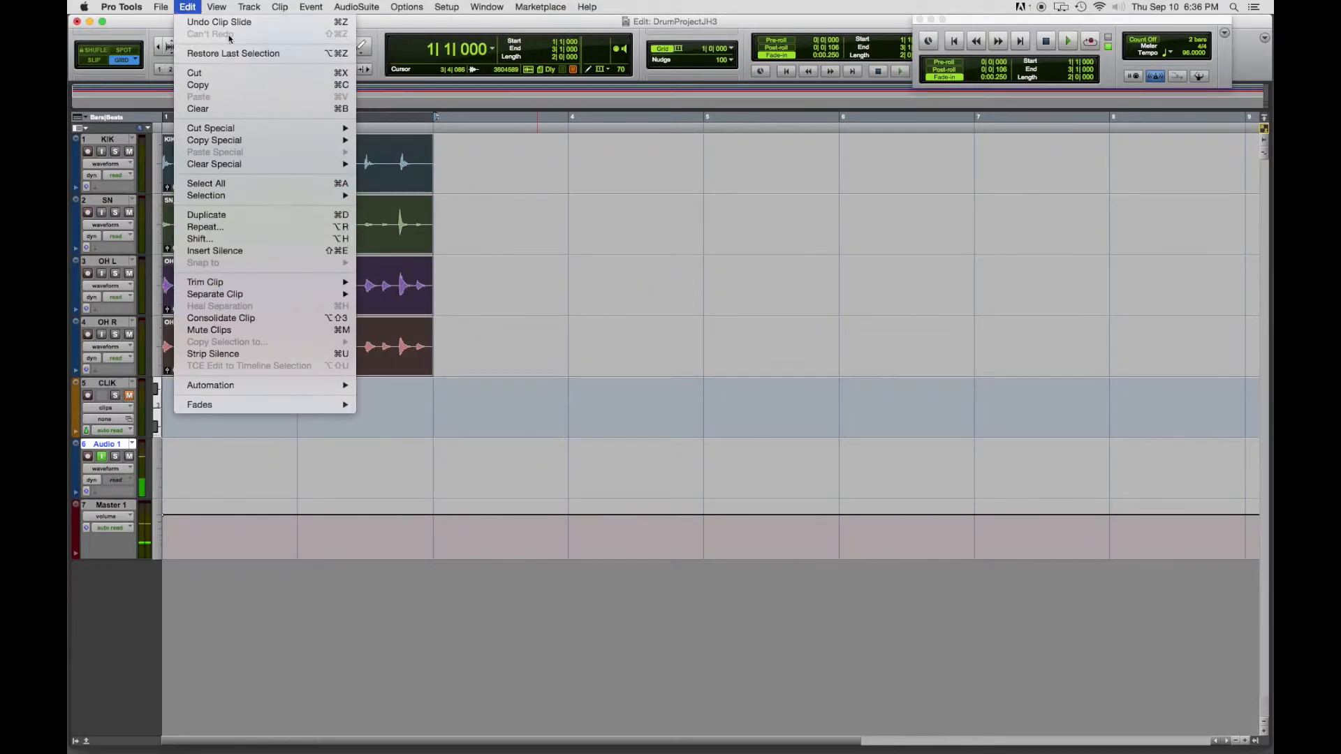
pyautogui.click(191, 5)
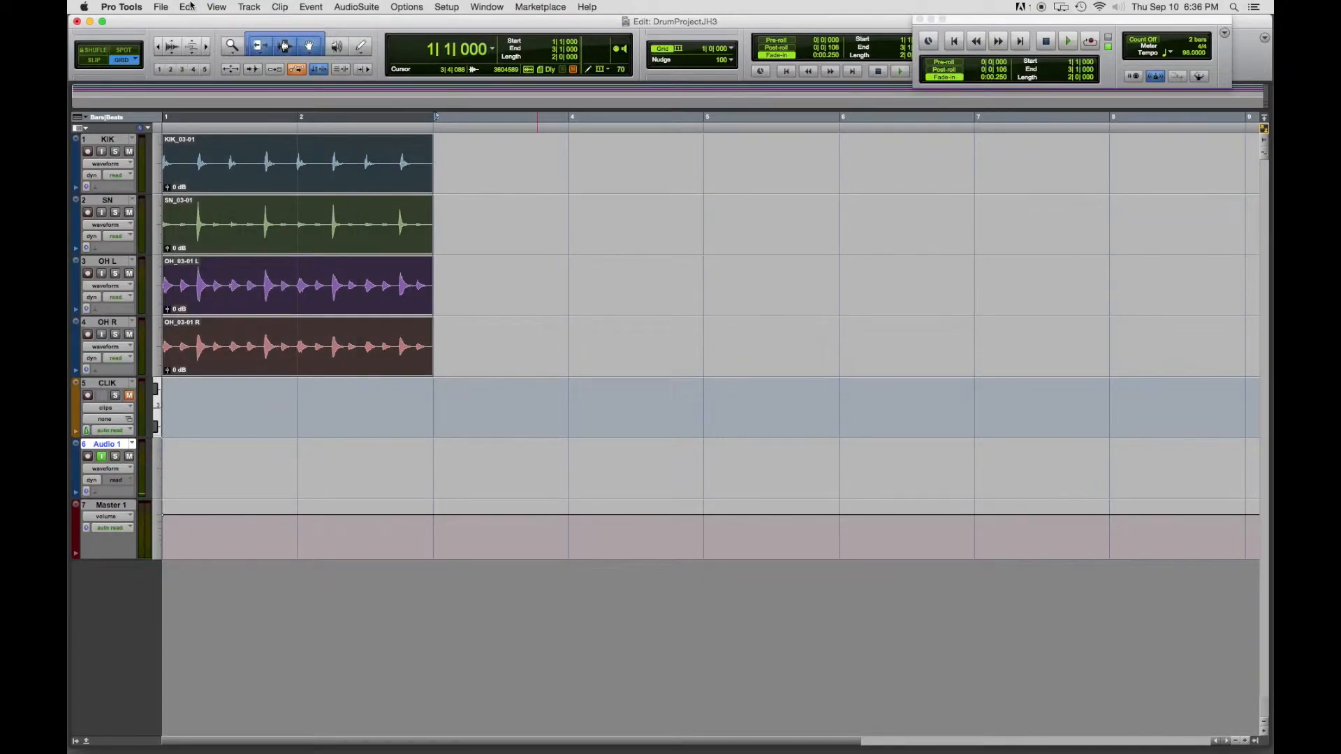
# Step: Repeat the selected two-bar drum clips 7 times, filling the four drum tracks up to 17|1|000
pyautogui.hotkey('alt', 'r')
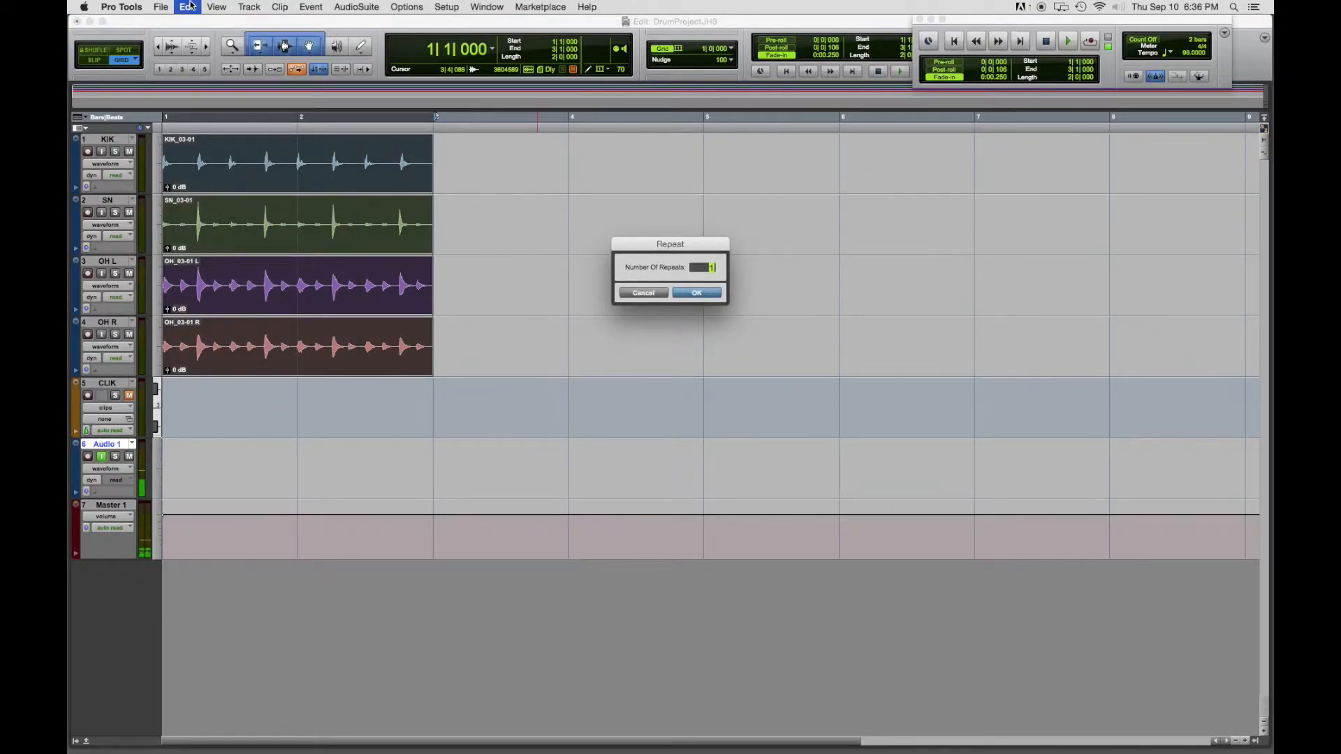
pyautogui.press('Return')
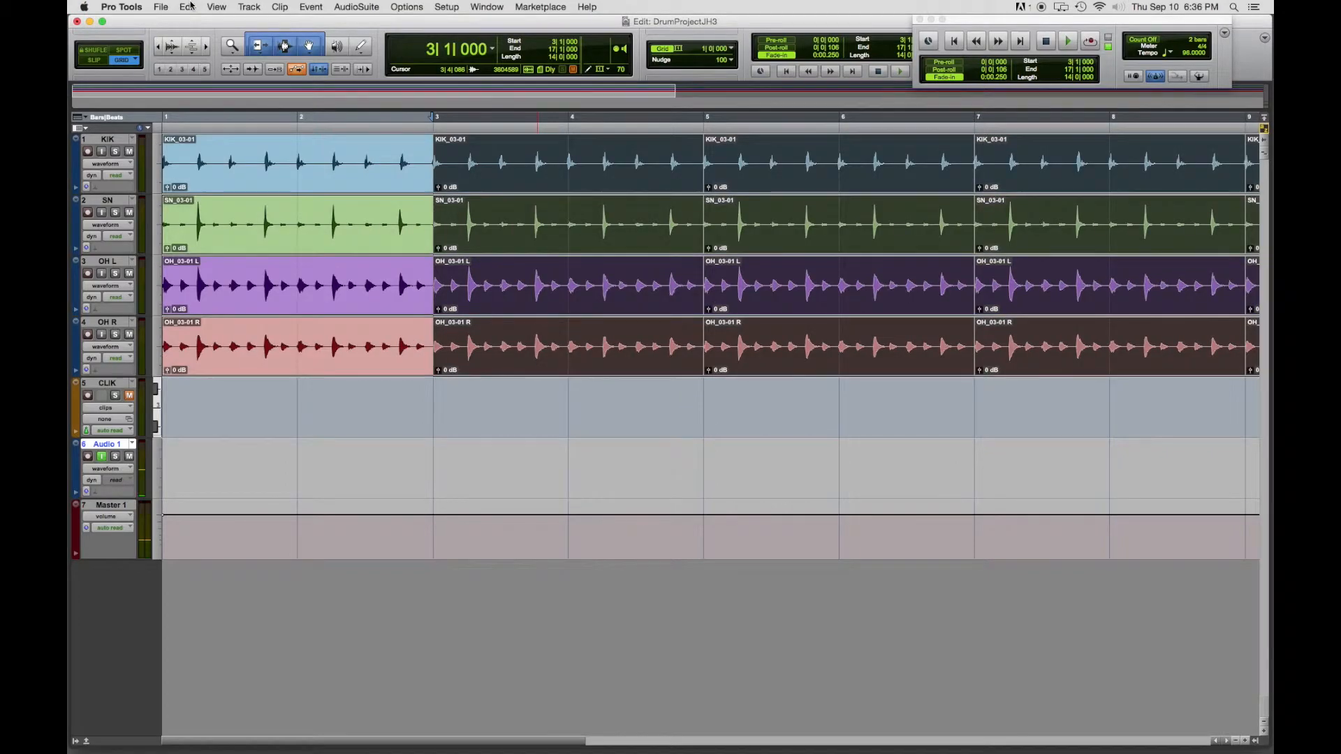
pyautogui.press('super+bracketleft')
pyautogui.press('super+bracketleft')
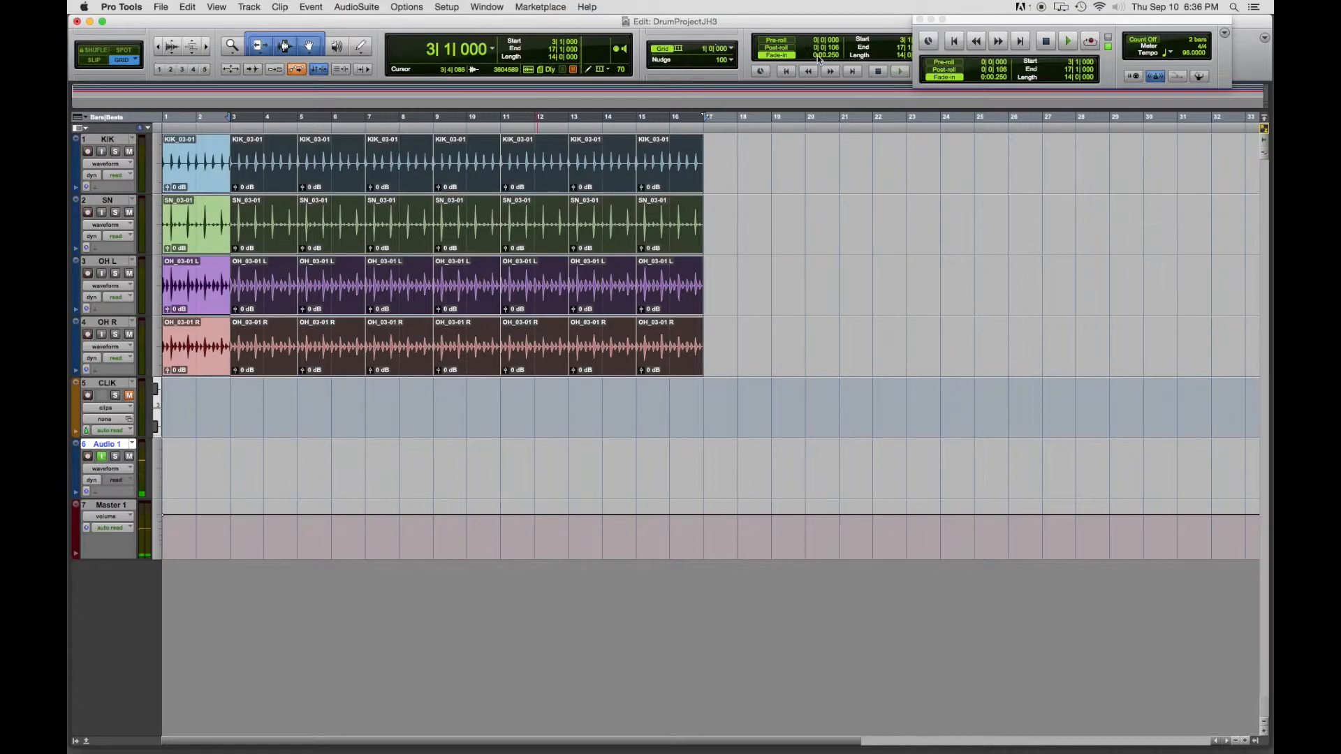
# Step: Play the repeated drum beat from the session start and stop playback
pyautogui.press('Return')
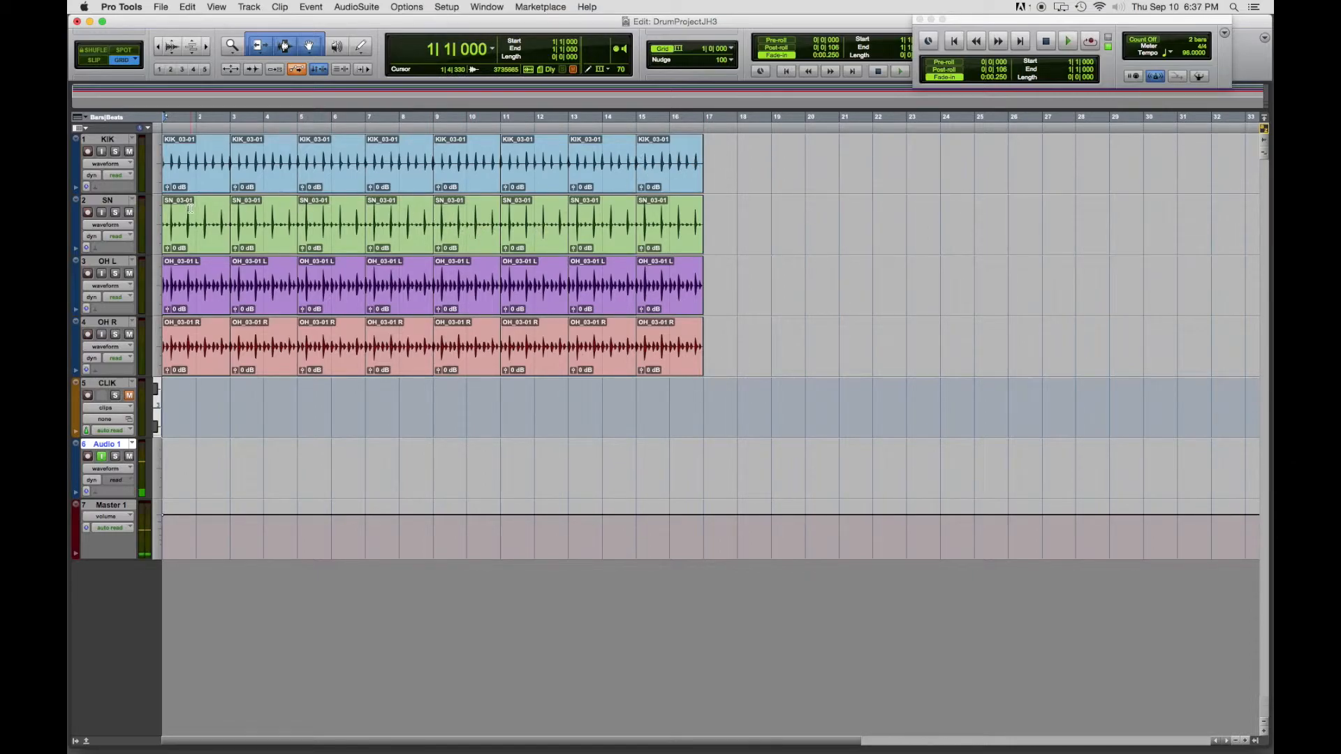
pyautogui.press('space')
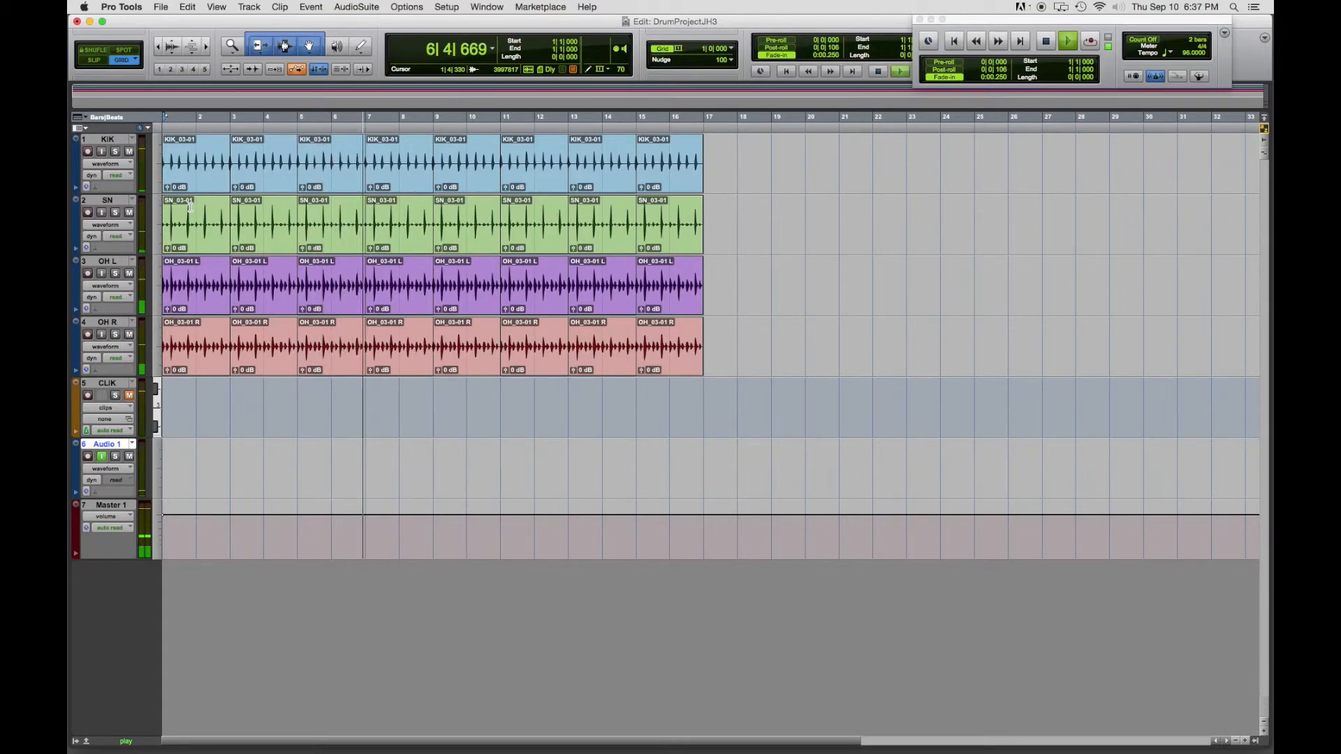
pyautogui.press('space')
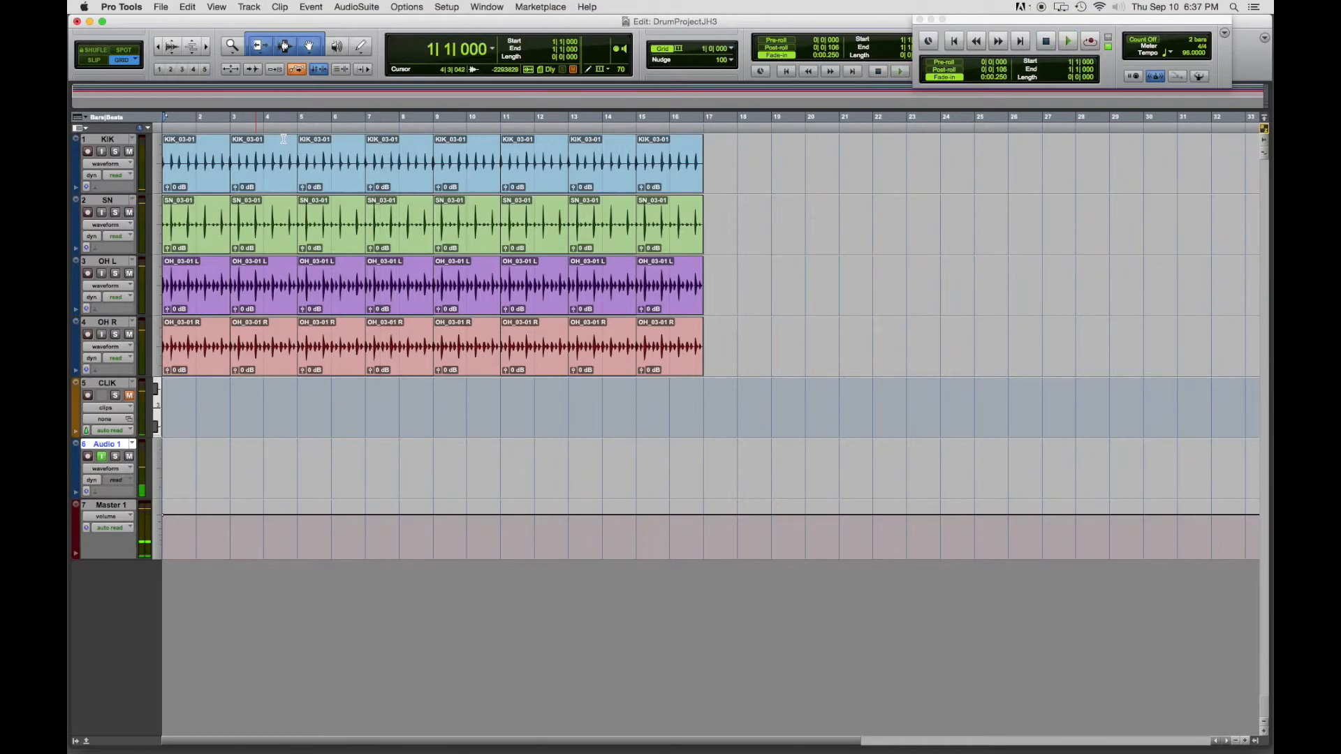
# Step: Save the session under the new name DrumProjectJH4DrumBeatFinal in the DrumProjectJH folder
pyautogui.click(161, 7)
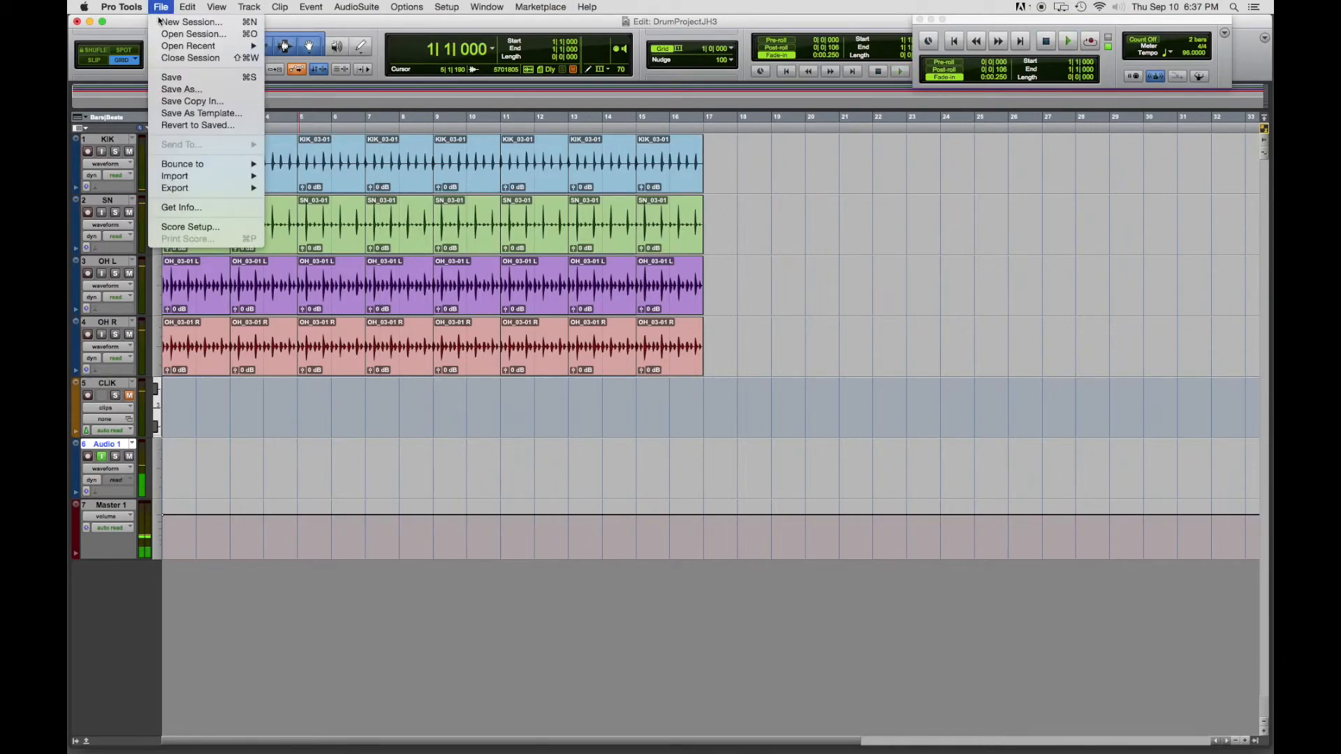
pyautogui.click(198, 90)
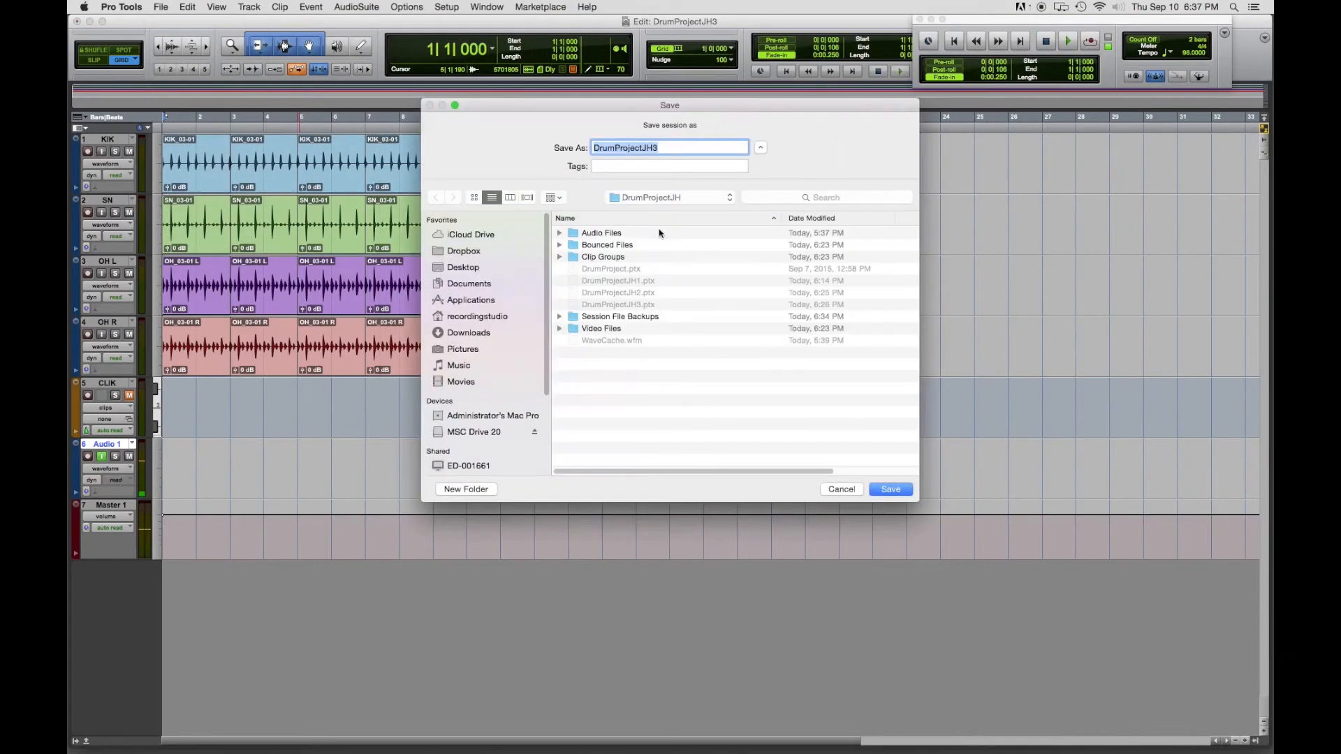
pyautogui.click(665, 149)
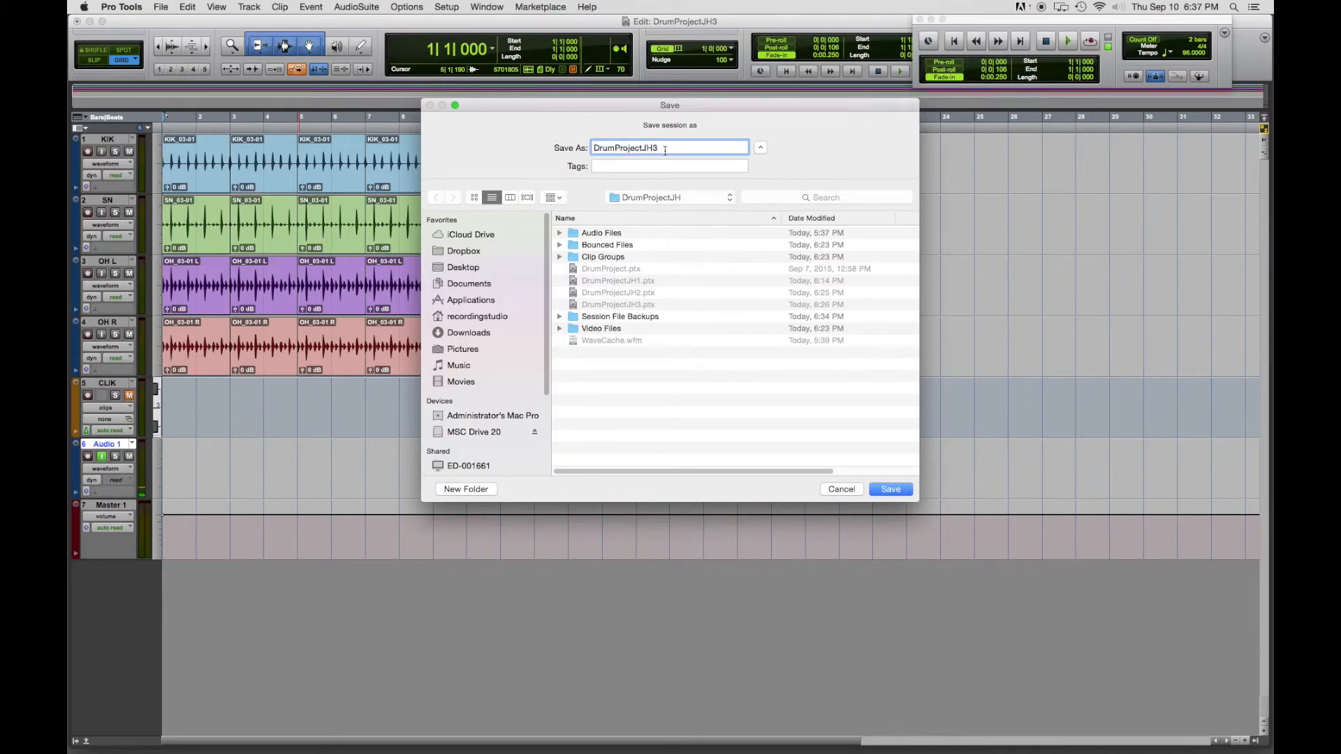
pyautogui.write('DrumBeatFinal')
pyautogui.click(658, 148)
pyautogui.press('BackSpace')
pyautogui.write('4')
pyautogui.press('Return')
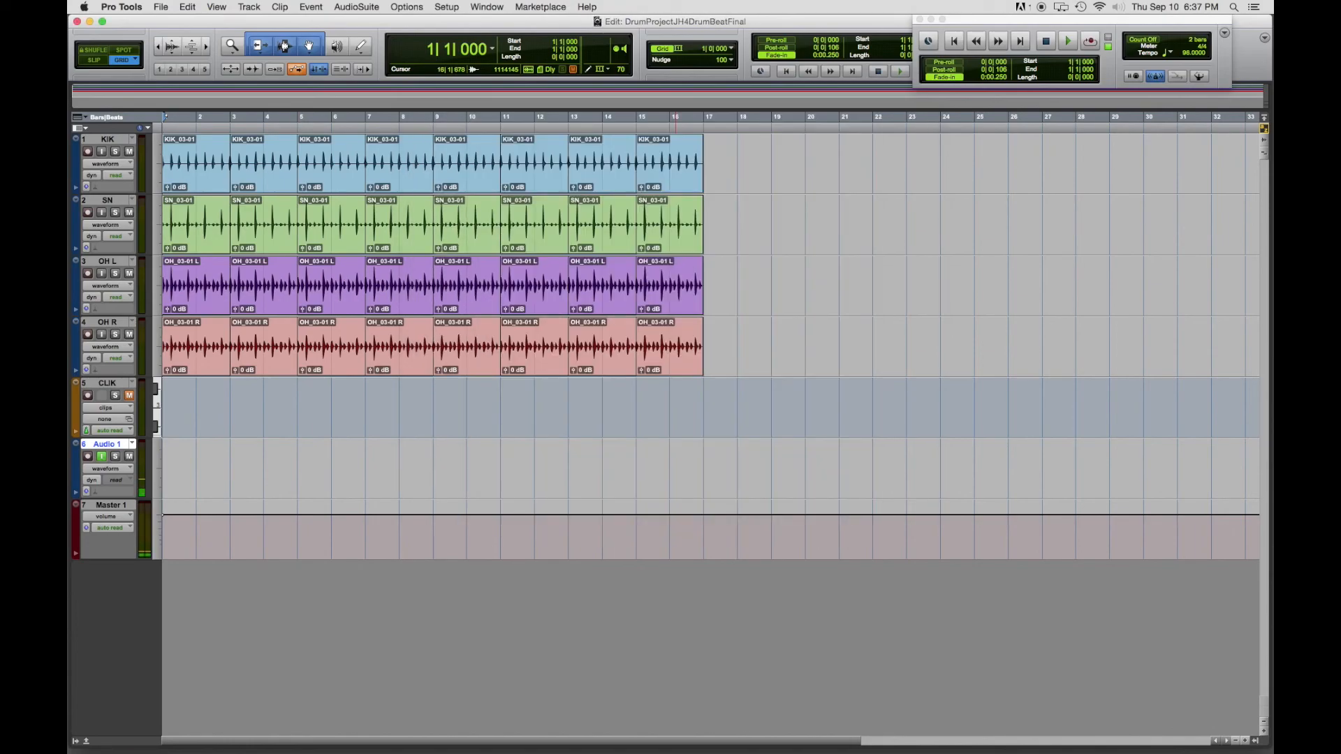